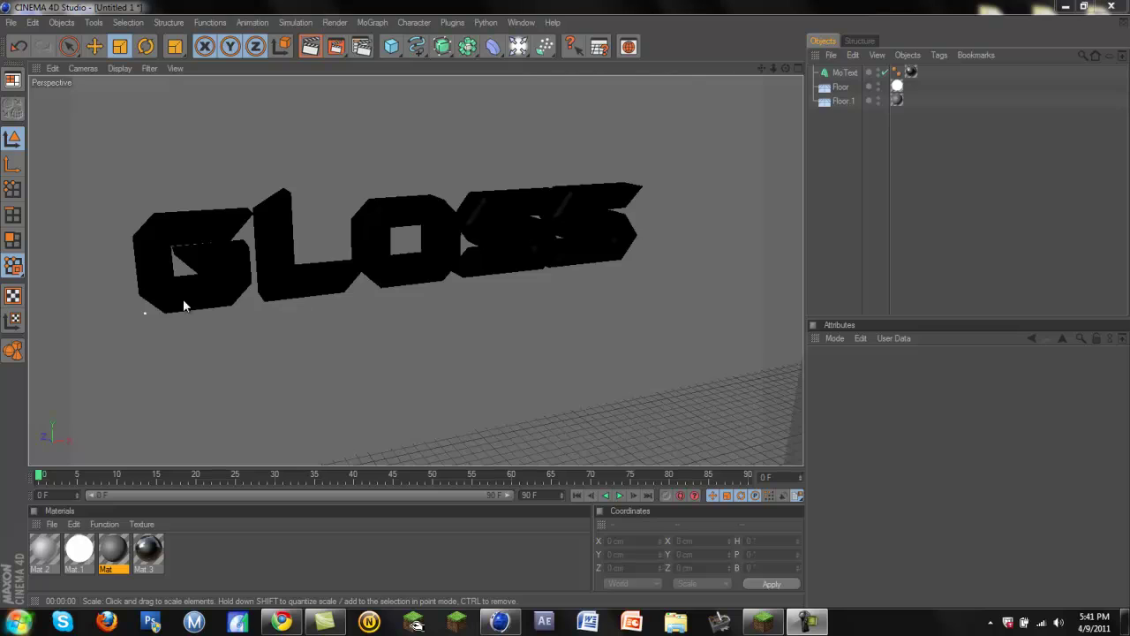
Test-render the GLOSS text, dismiss the McAfee alert, and render again from a slightly orbited angle.
click(311, 49)
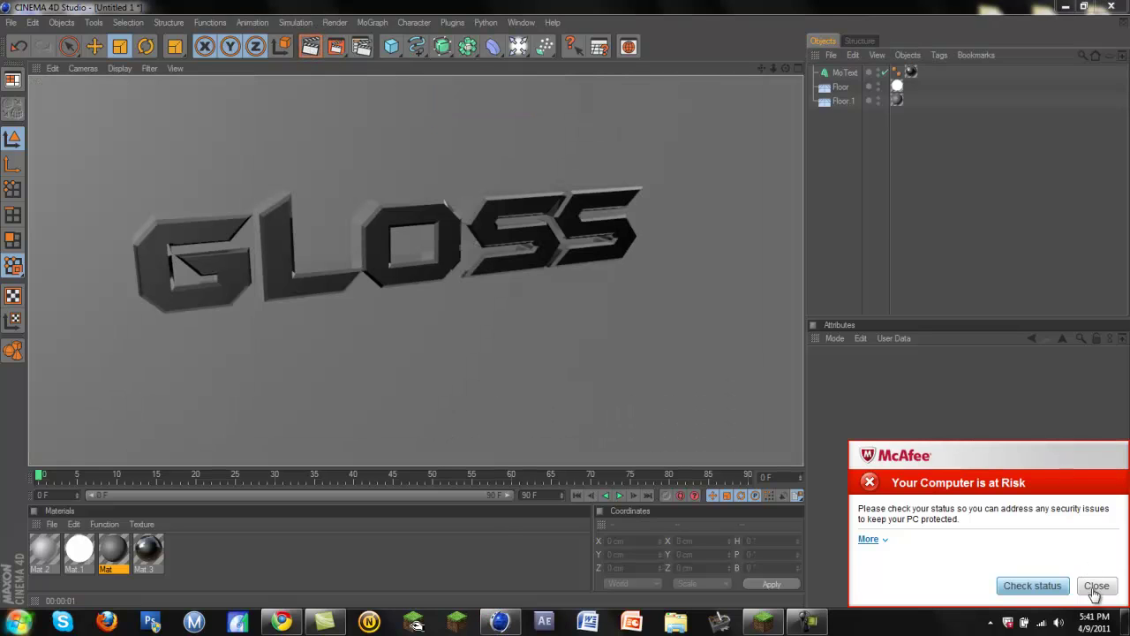
click(1094, 586)
click(542, 541)
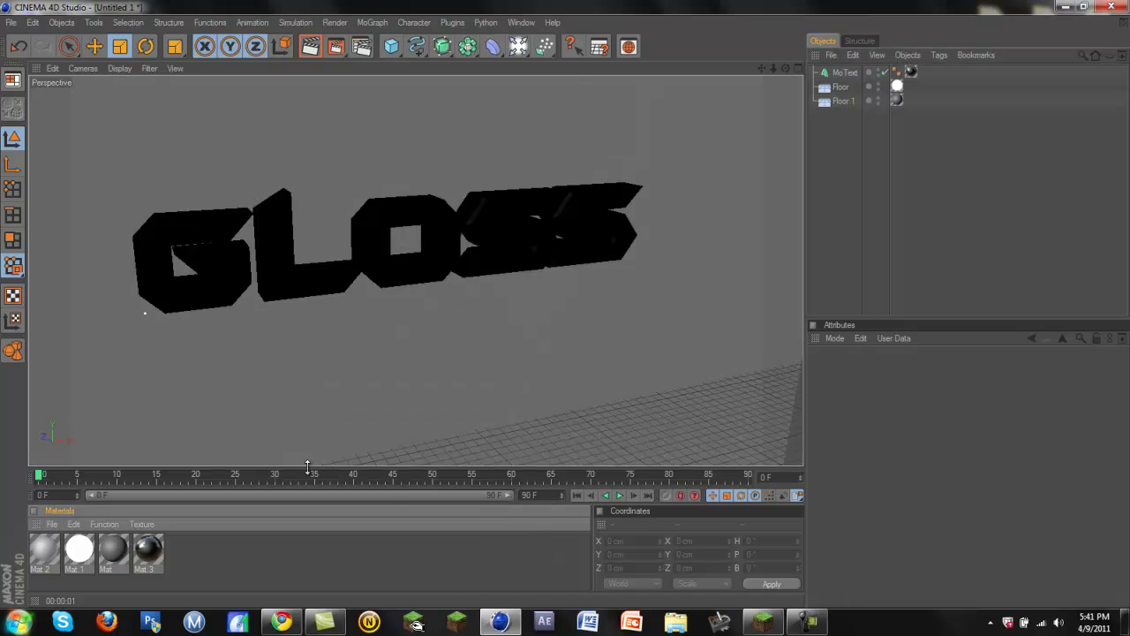
click(312, 47)
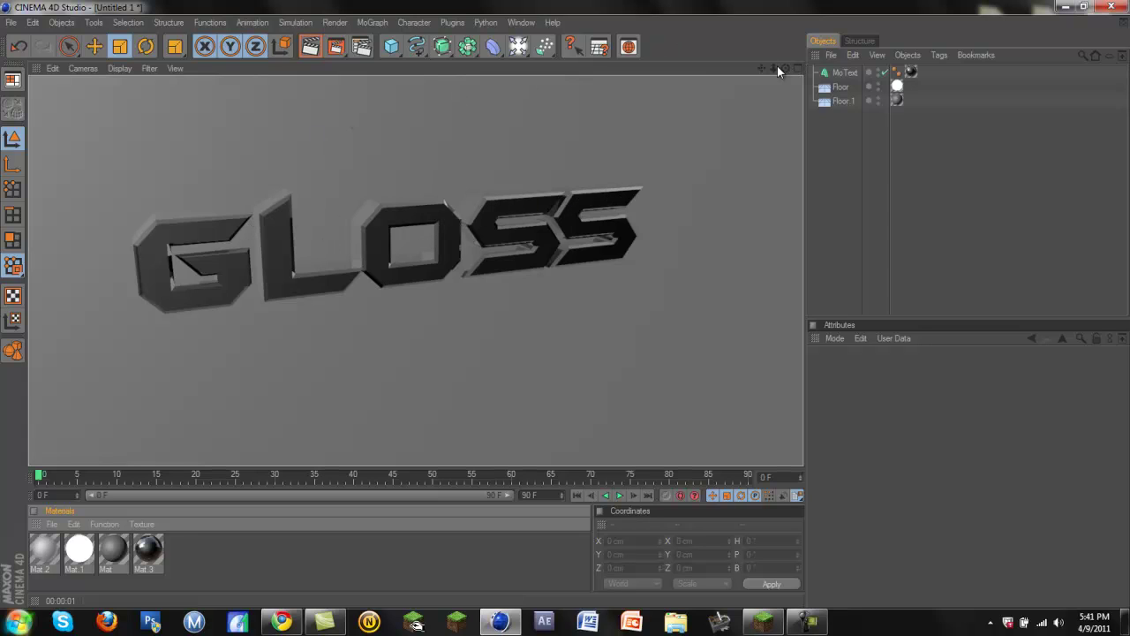
mouse_move(563, 326)
alt+mouse_down()
mouse_move(566, 303)
mouse_move(601, 282)
mouse_move(566, 312)
alt+mouse_up()
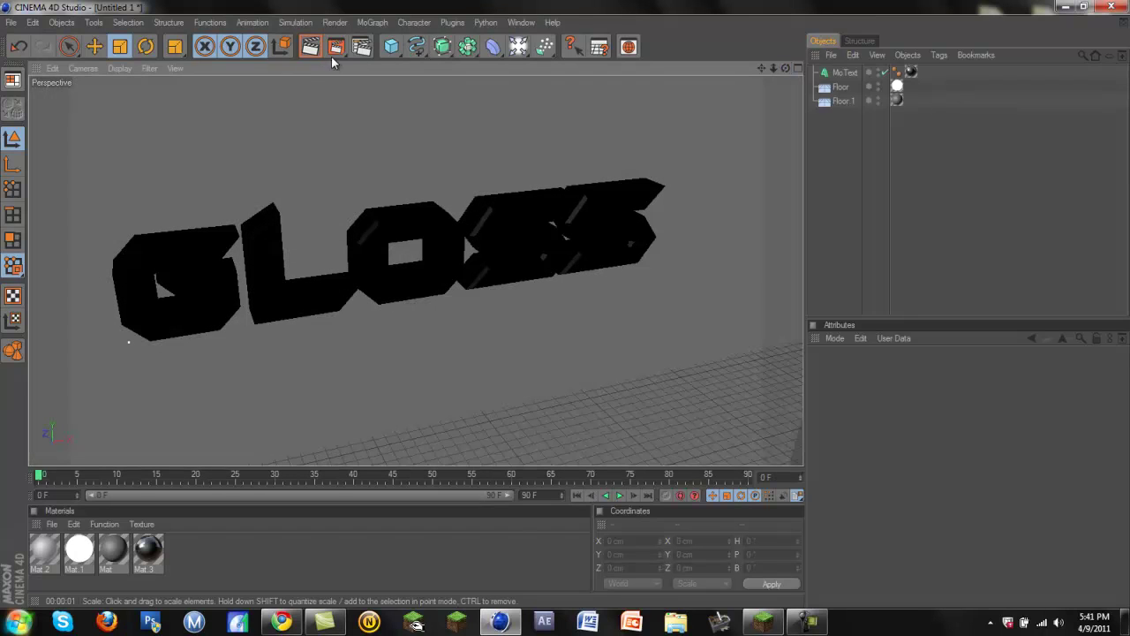
click(309, 46)
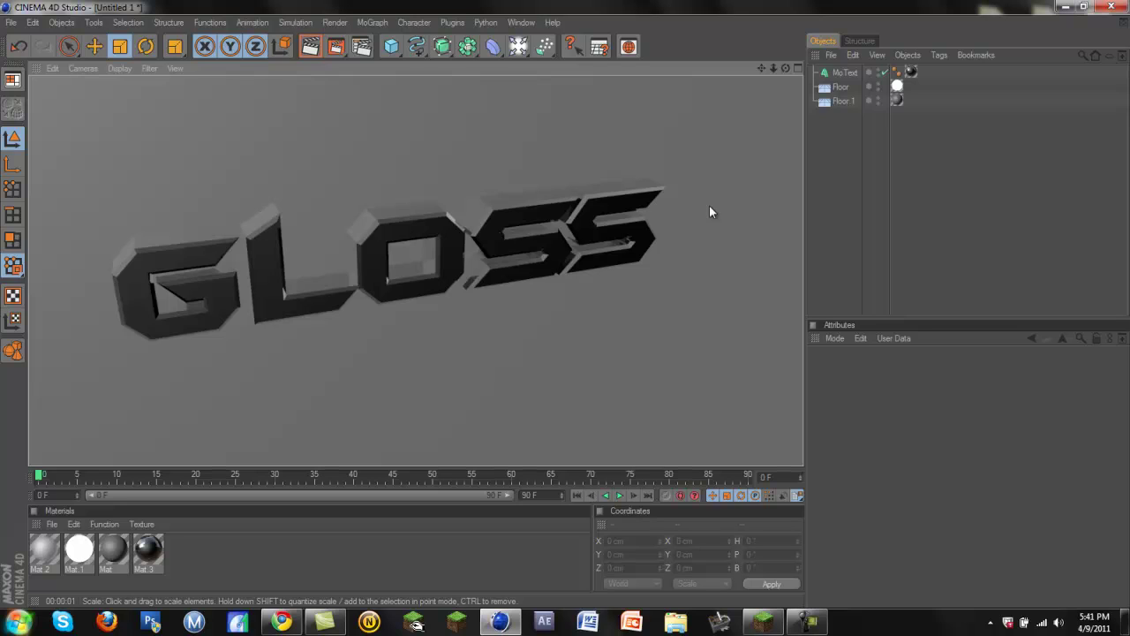
Marquee-select all four materials together in the Material Manager.
drag(291, 527, 31, 570)
click(198, 562)
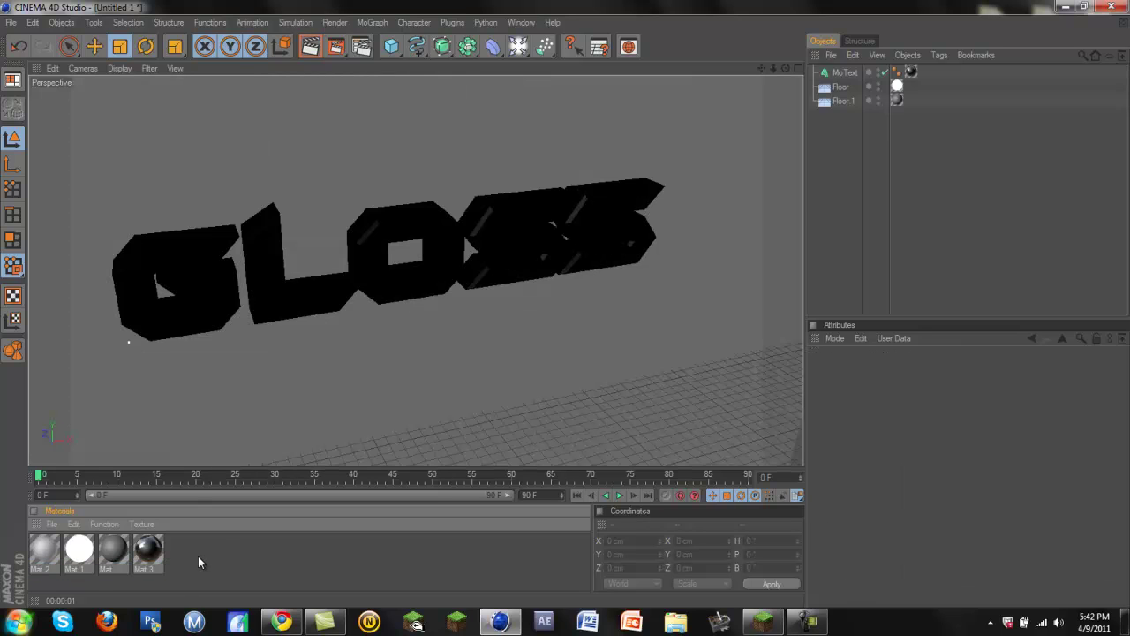
drag(199, 563, 45, 566)
drag(229, 565, 26, 554)
click(247, 556)
drag(248, 555, 48, 564)
drag(210, 552, 53, 556)
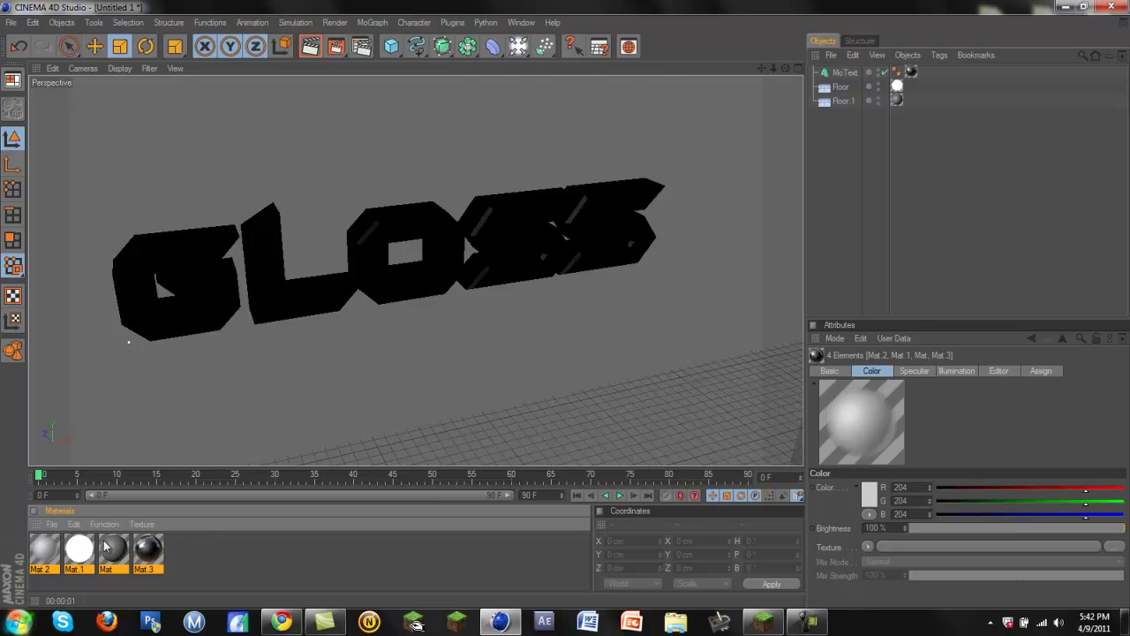
Save the four materials to the Desktop as 'ligt room mats'.
click(51, 524)
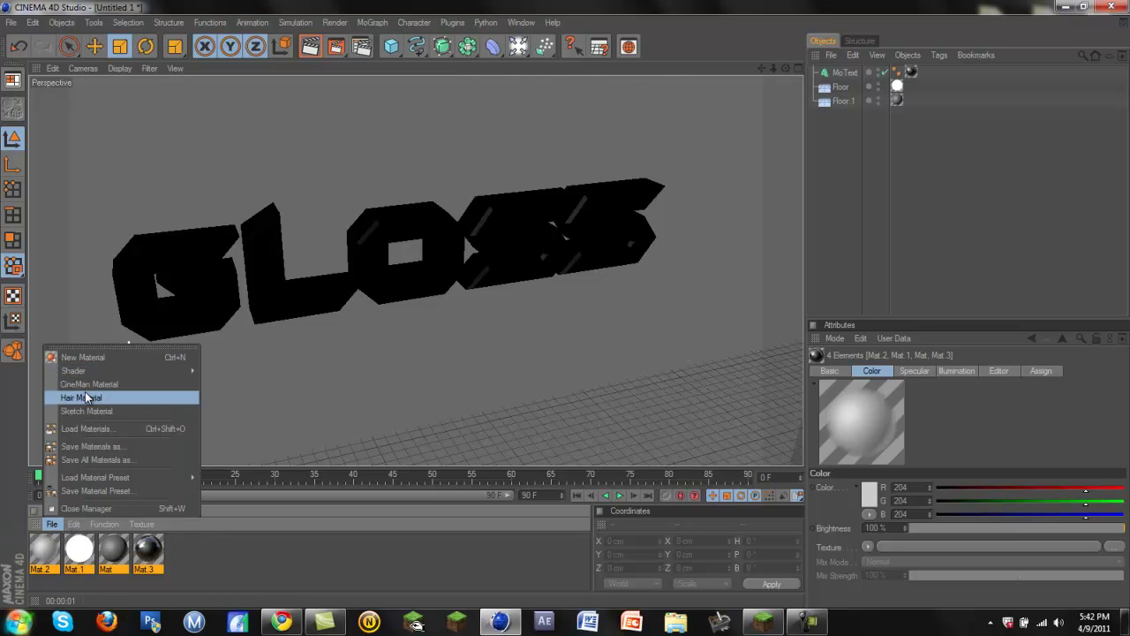
click(104, 524)
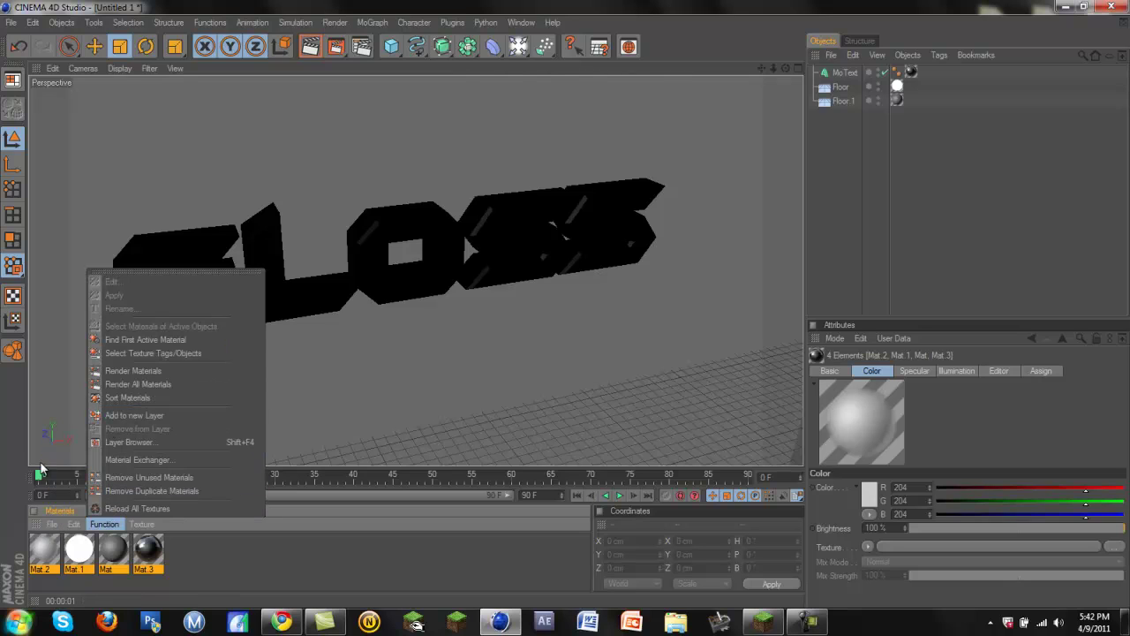
click(52, 524)
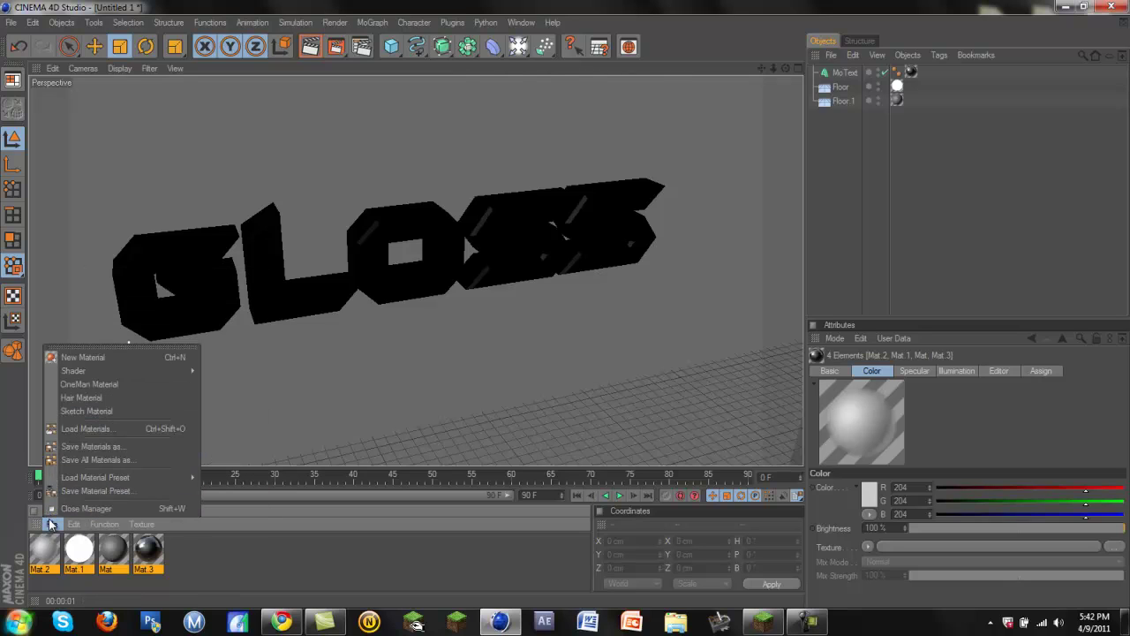
click(85, 448)
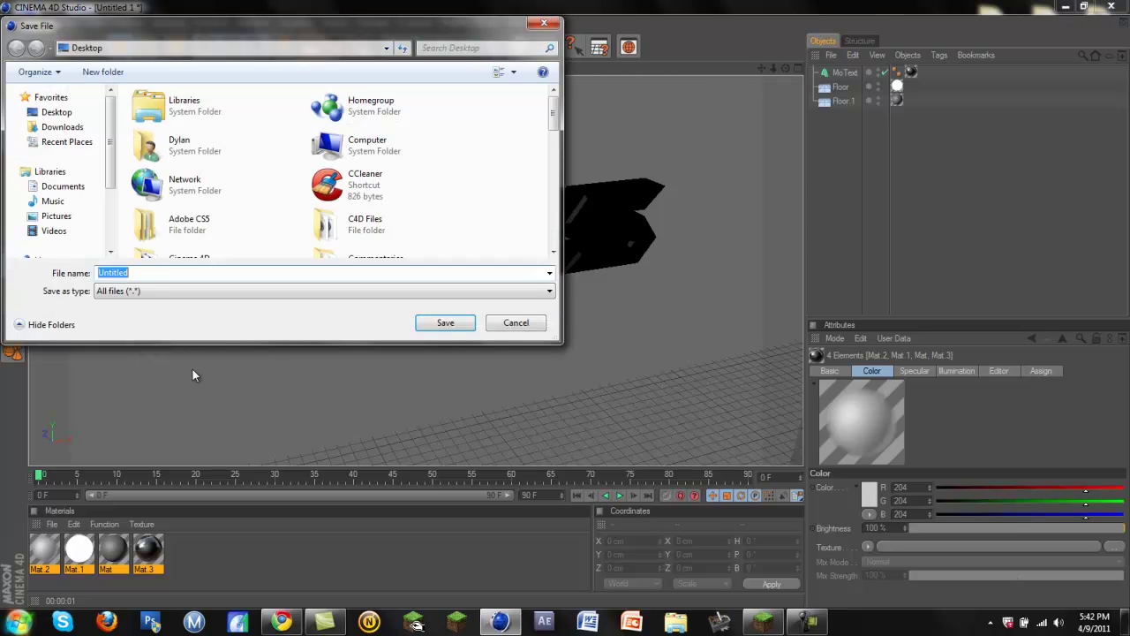
click(57, 112)
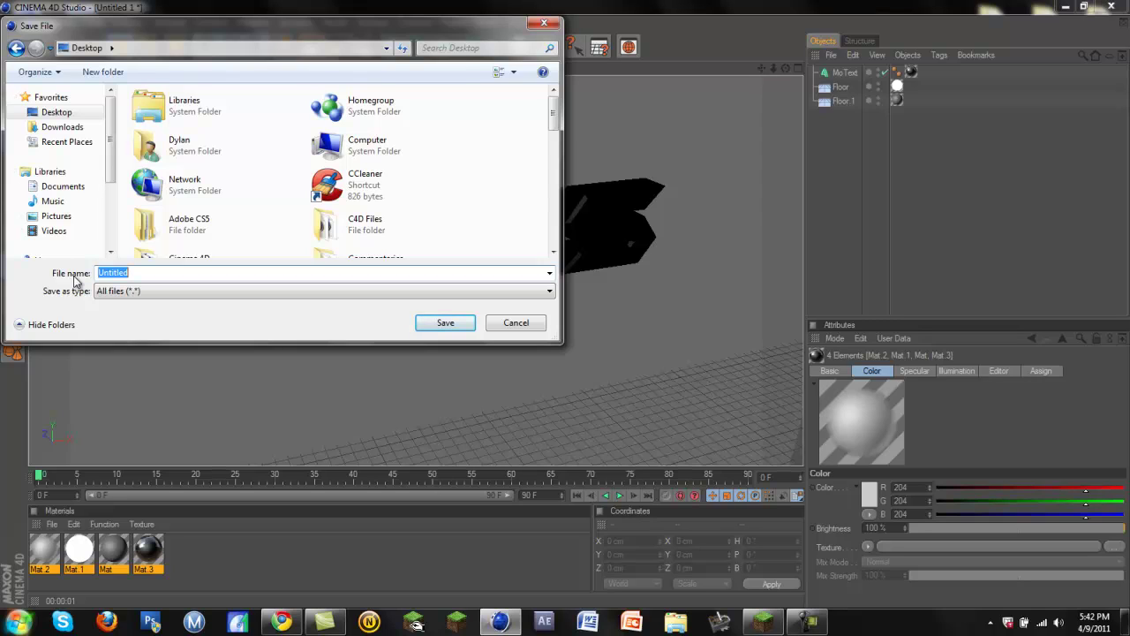
text(ligt room mats)
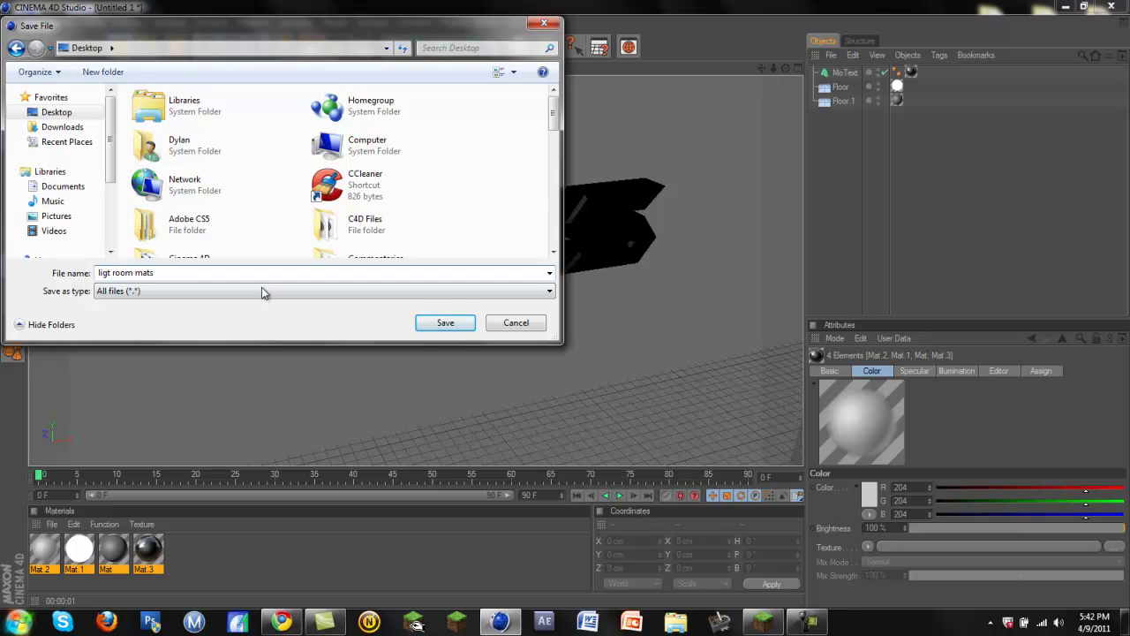
click(452, 323)
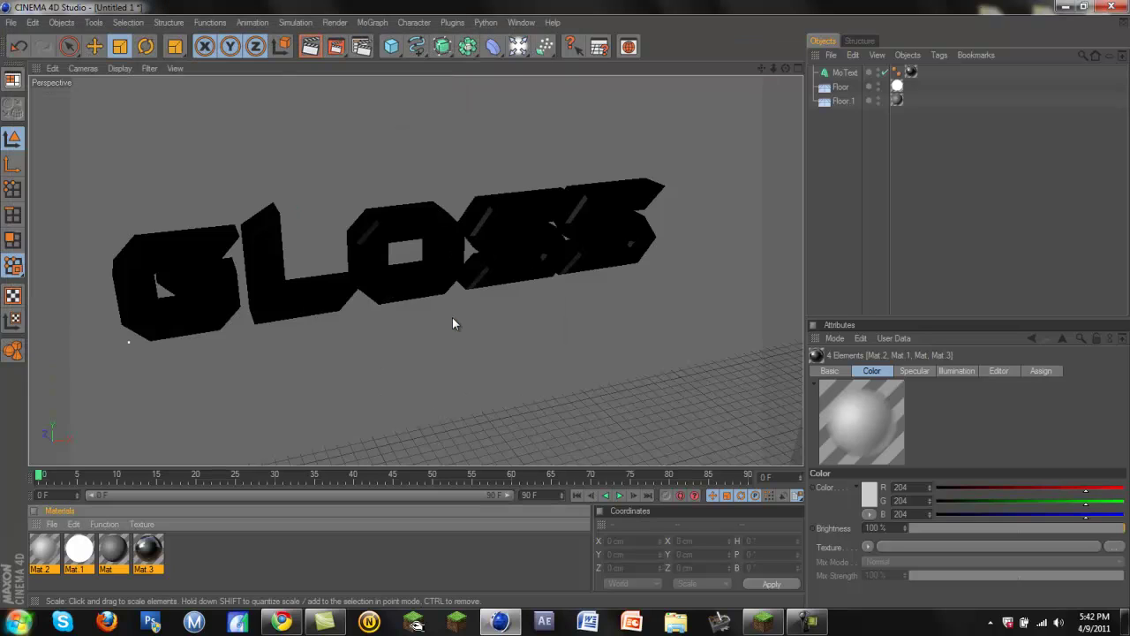
Start a new empty project, Untitled 2.
click(11, 22)
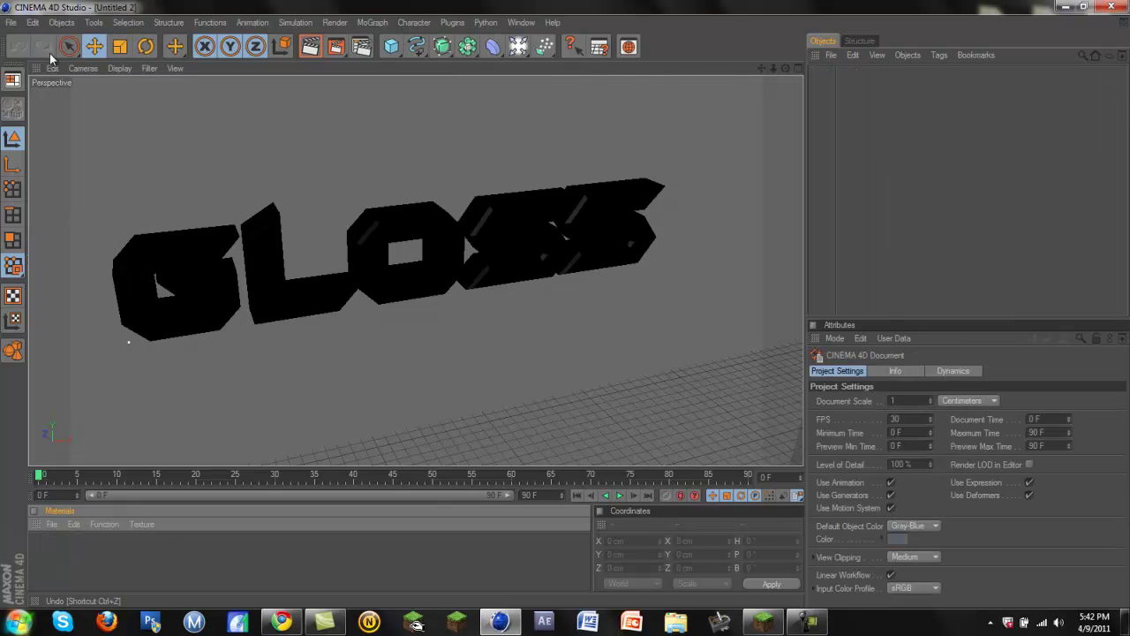
click(29, 43)
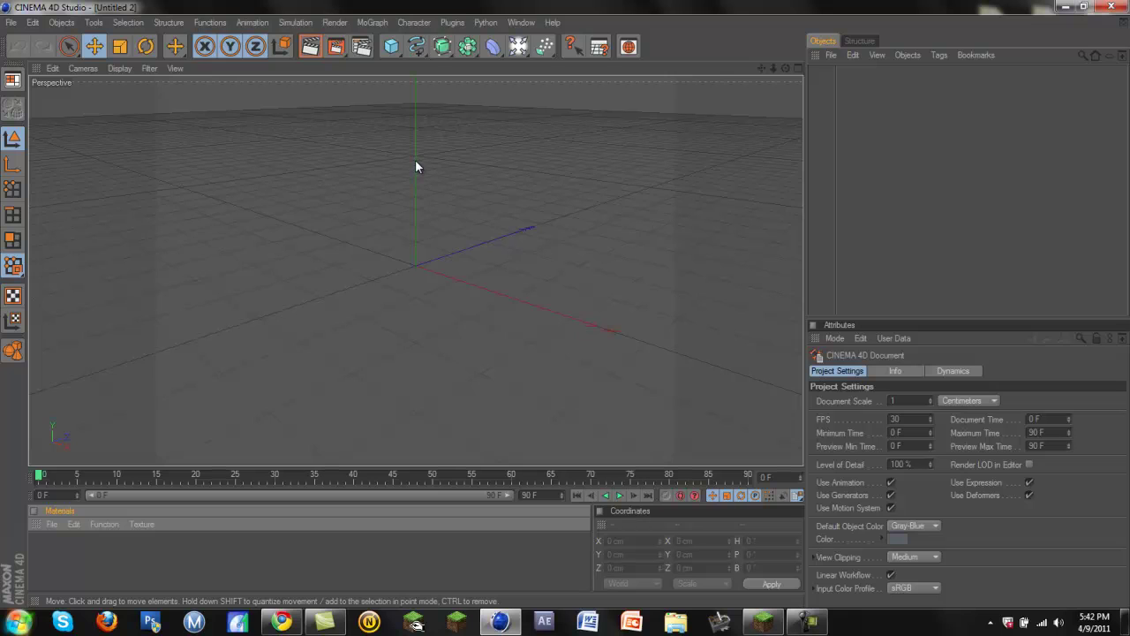
mouse_move(555, 306)
alt+mouse_down()
mouse_move(566, 296)
mouse_move(575, 310)
mouse_move(567, 303)
alt+mouse_up()
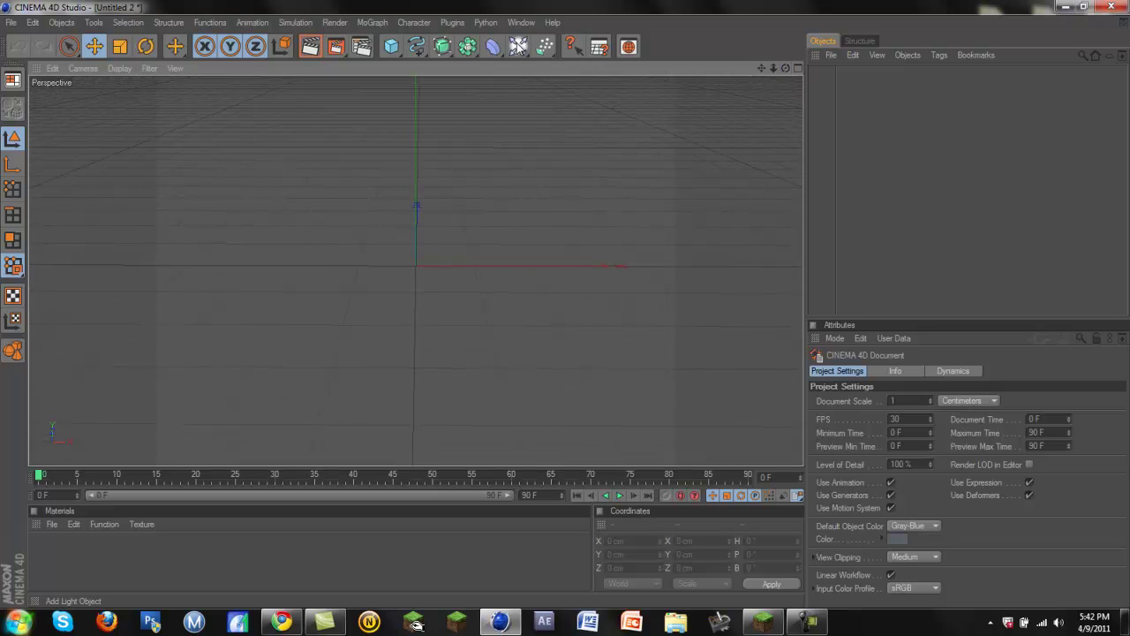
Add a Floor object at the origin and check its Coord position, scale and rotation.
drag(531, 51, 636, 155)
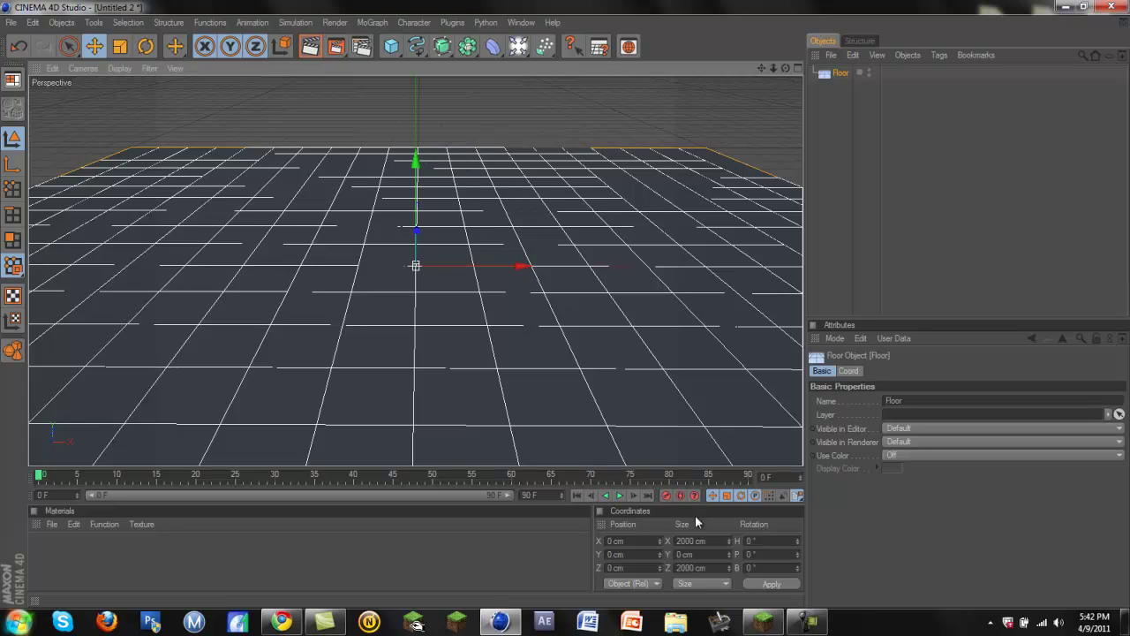
click(849, 371)
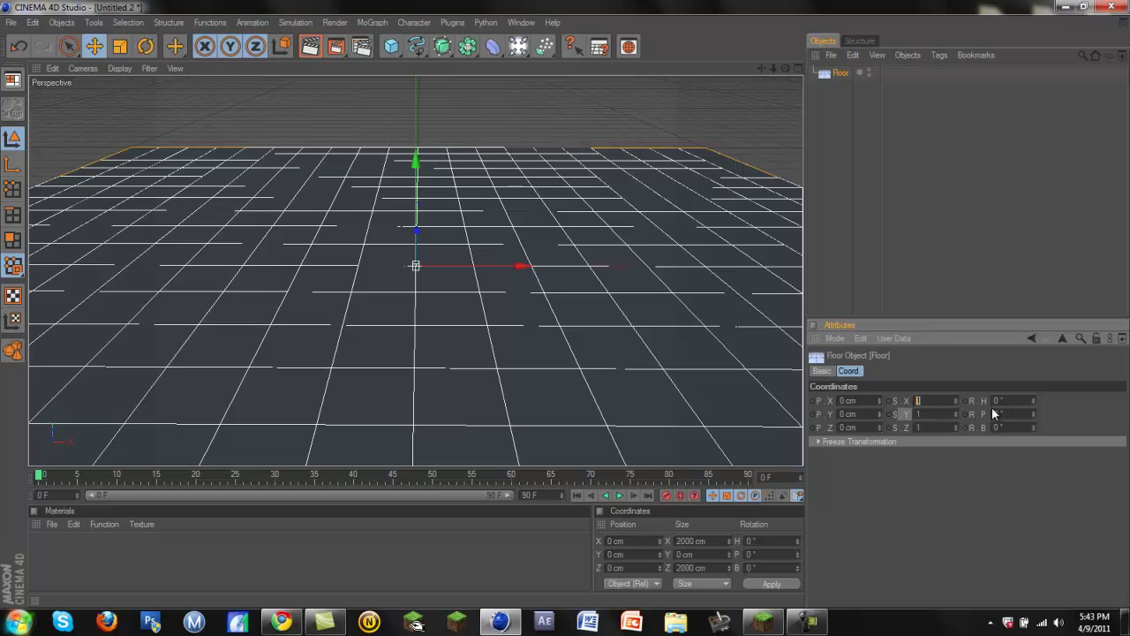
click(940, 571)
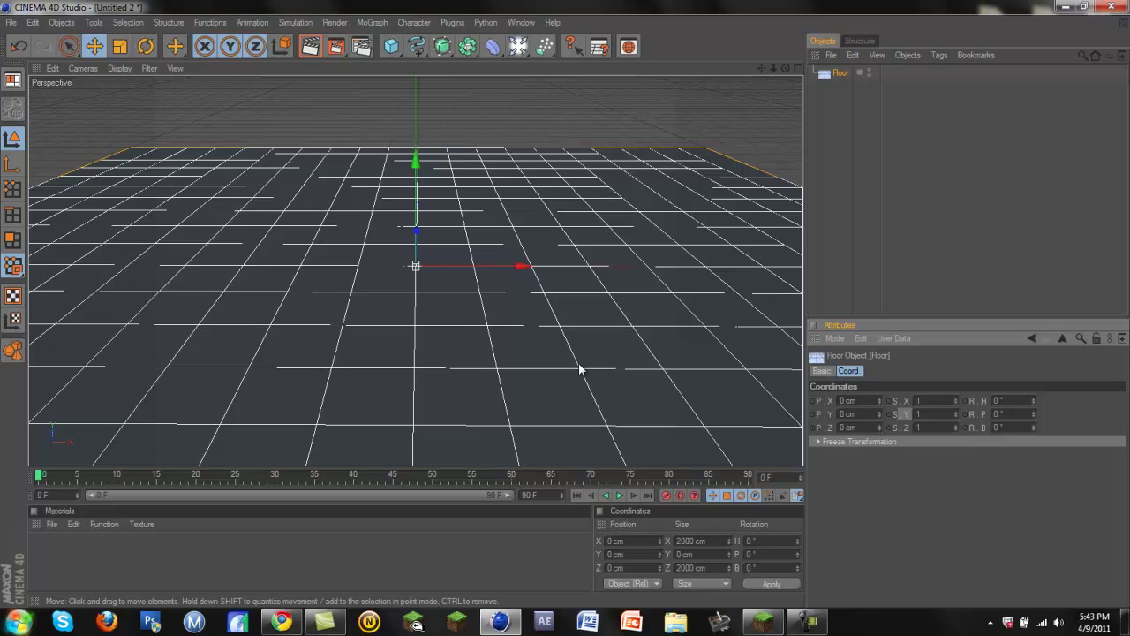
scroll(563, 345, down, 1)
Add a second floor, Floor 1, and rotate it upright to about 89° pitch as a backdrop wall.
drag(519, 46, 658, 168)
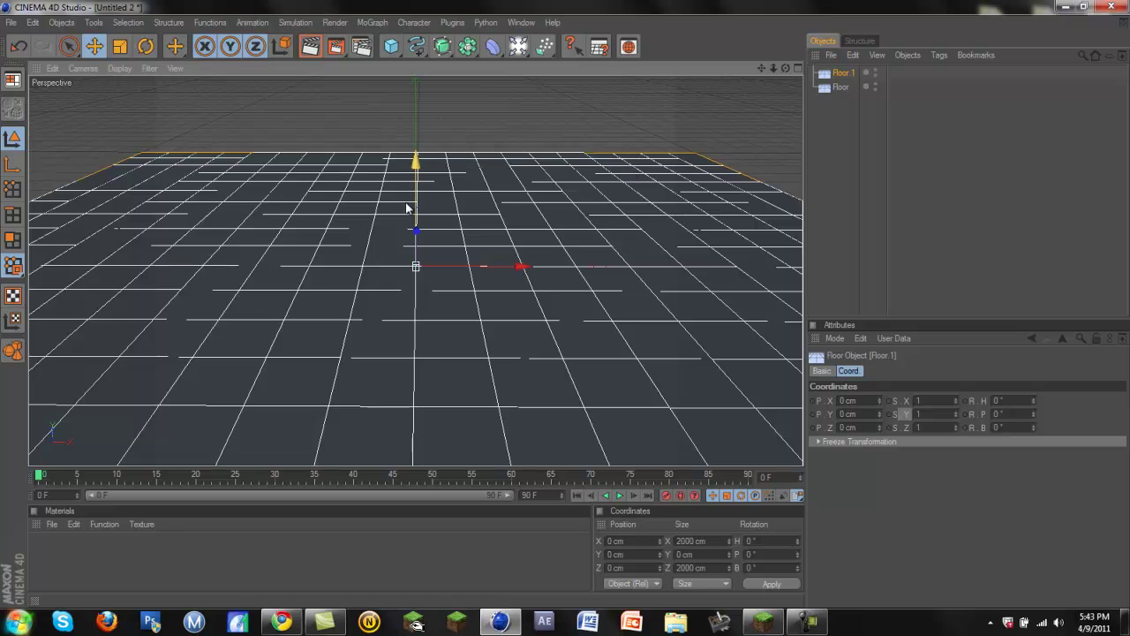
key(r)
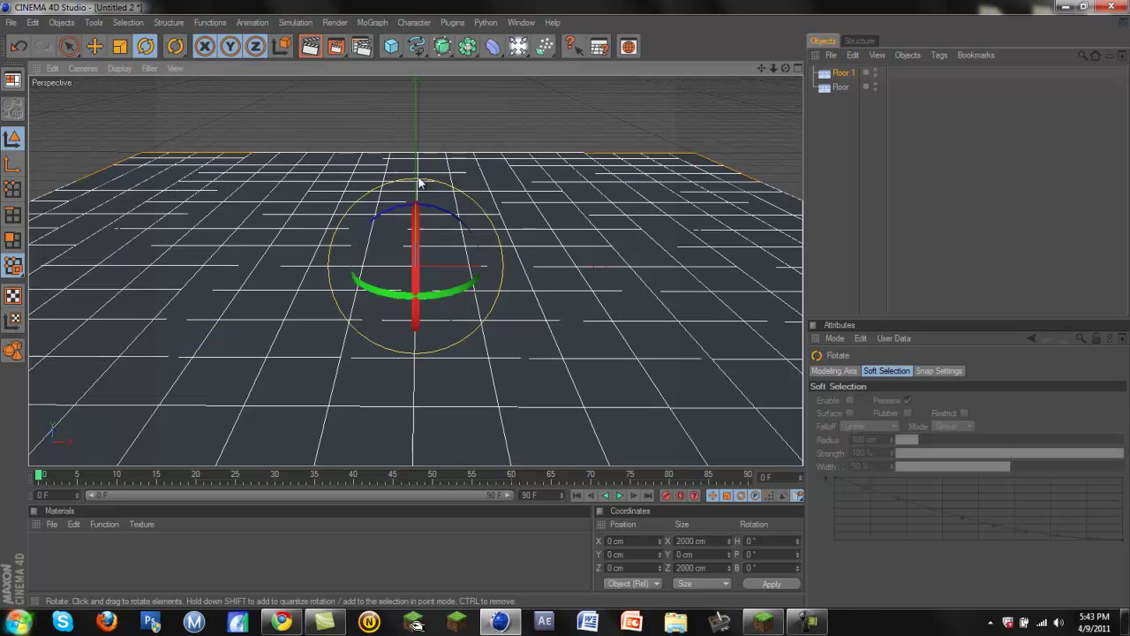
drag(417, 222, 420, 319)
scroll(425, 187, down, 5)
scroll(426, 181, up, 3)
scroll(492, 121, up, 3)
scroll(415, 128, up, 1)
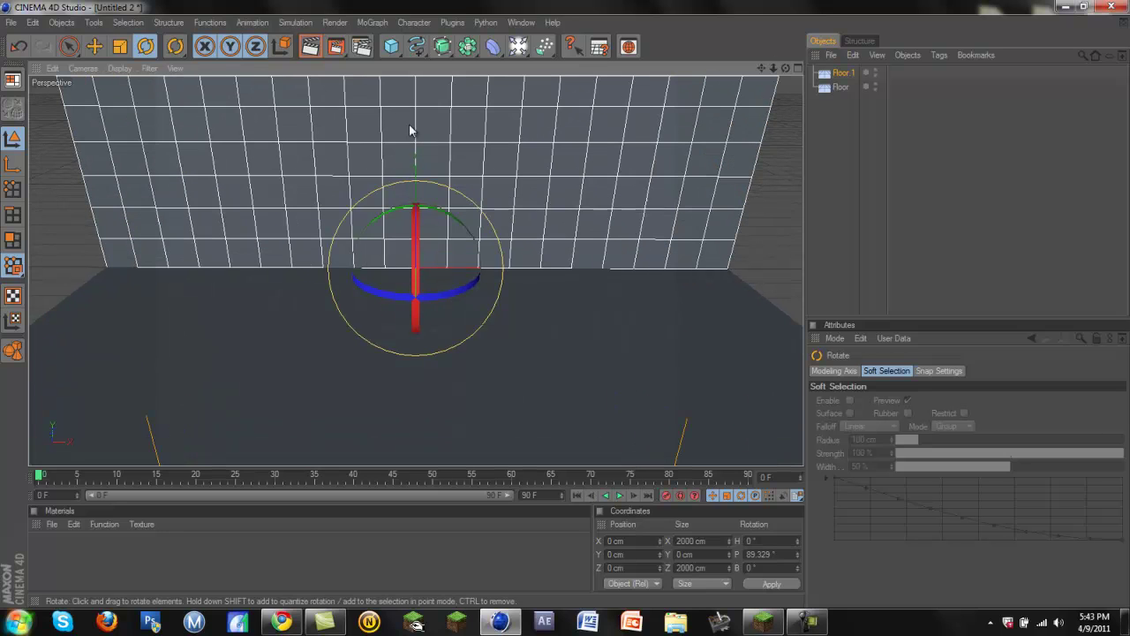
scroll(376, 79, down, 1)
scroll(377, 83, down, 1)
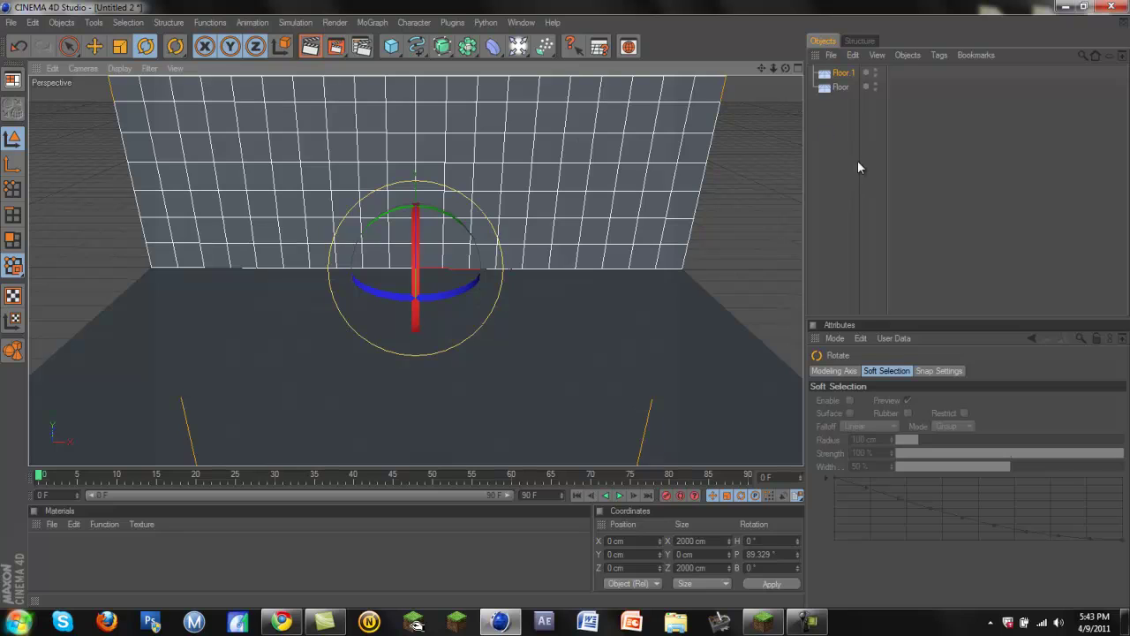
Set the render output size to 1280 × 720 pixels in Render Settings.
click(95, 47)
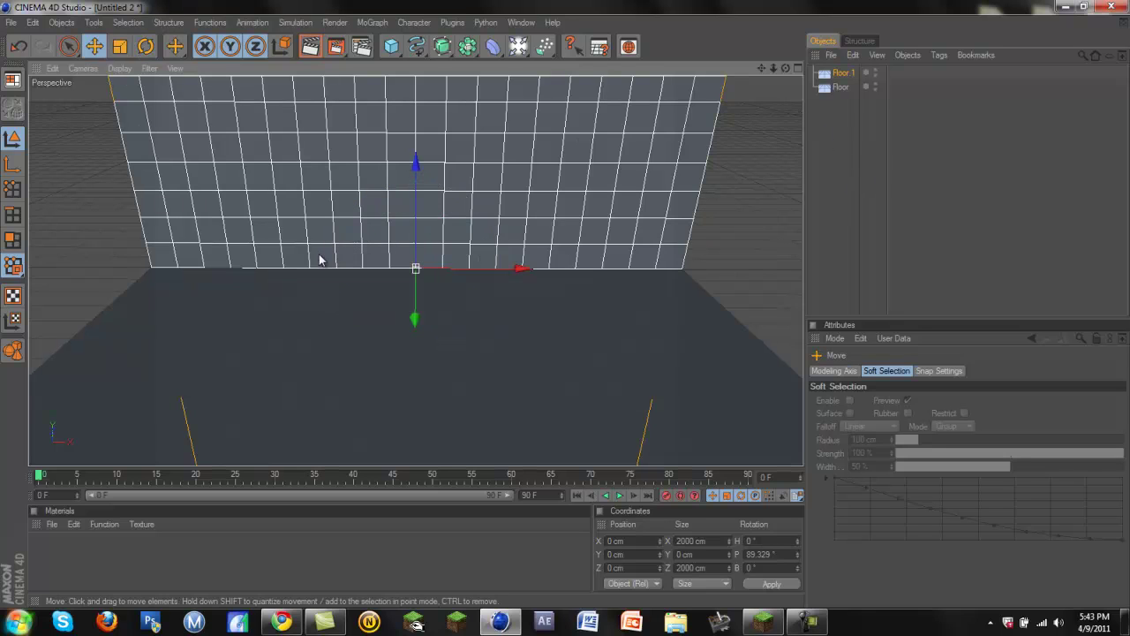
click(355, 53)
text(1280)
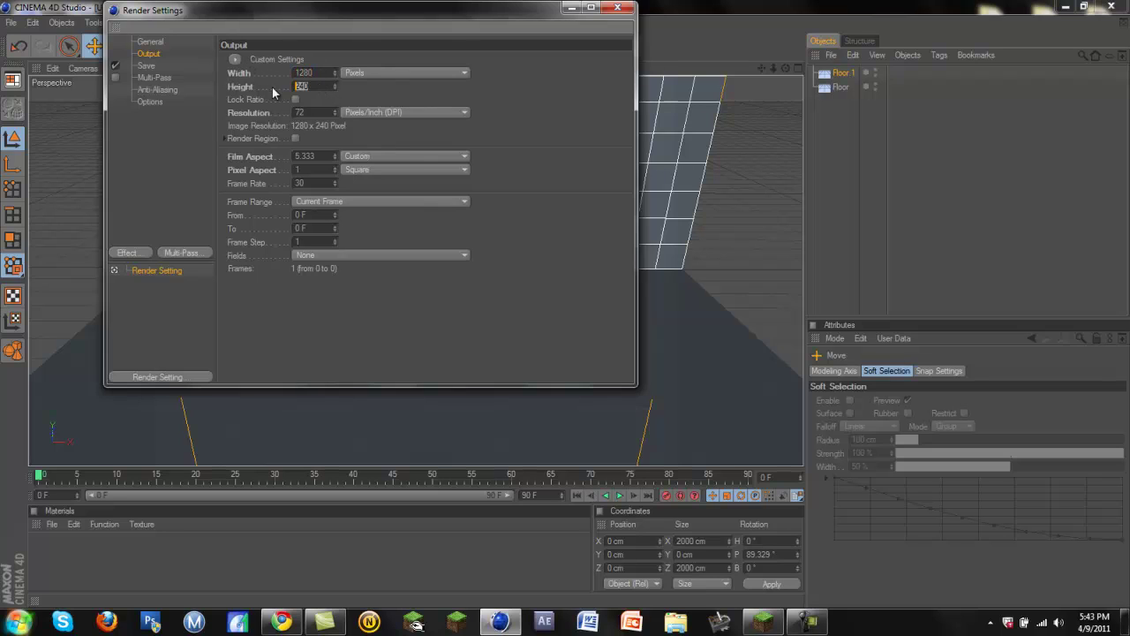
key(Tab)
text(720)
key(Return)
click(676, 77)
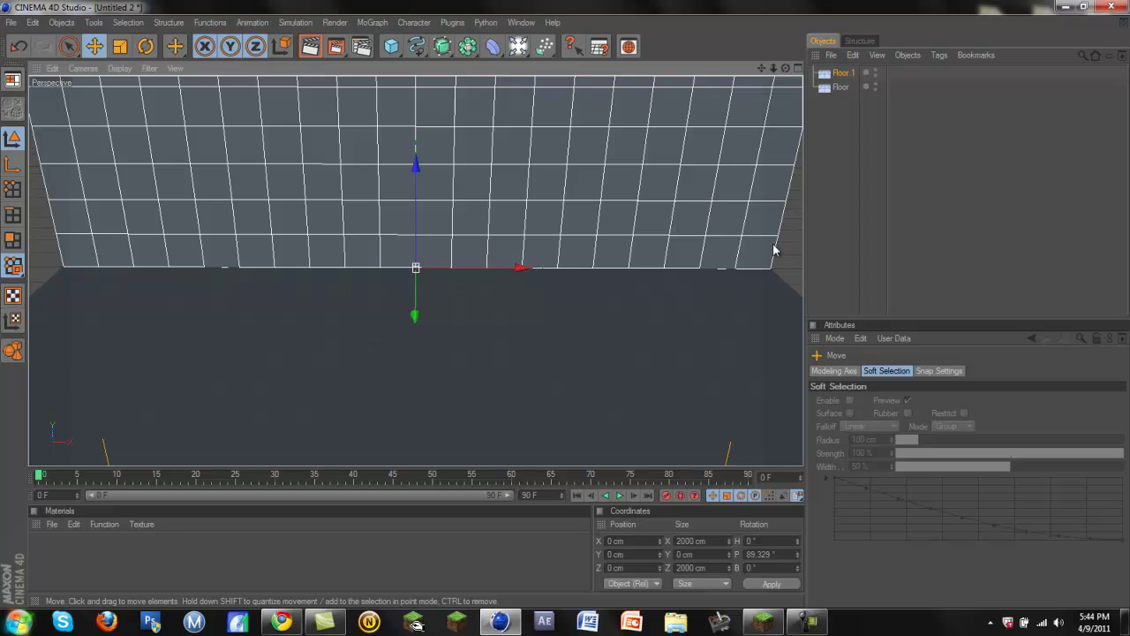
Move the flat Floor up and toward the front so it sits above the wall like a ceiling.
click(520, 363)
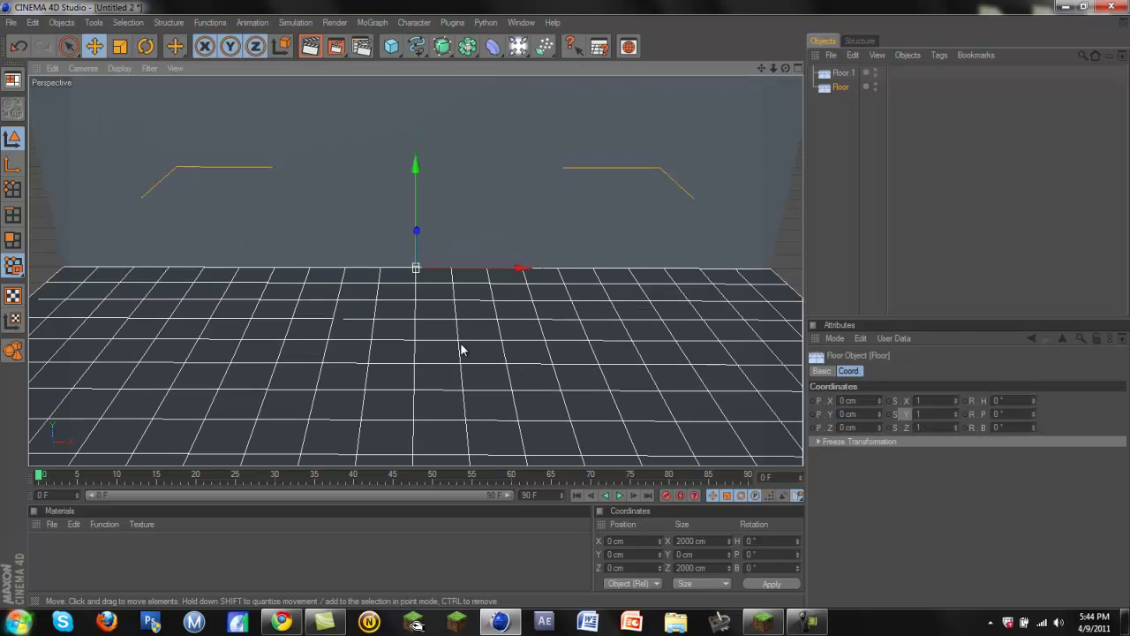
drag(840, 87, 853, 76)
alt+drag(716, 167, 562, 296)
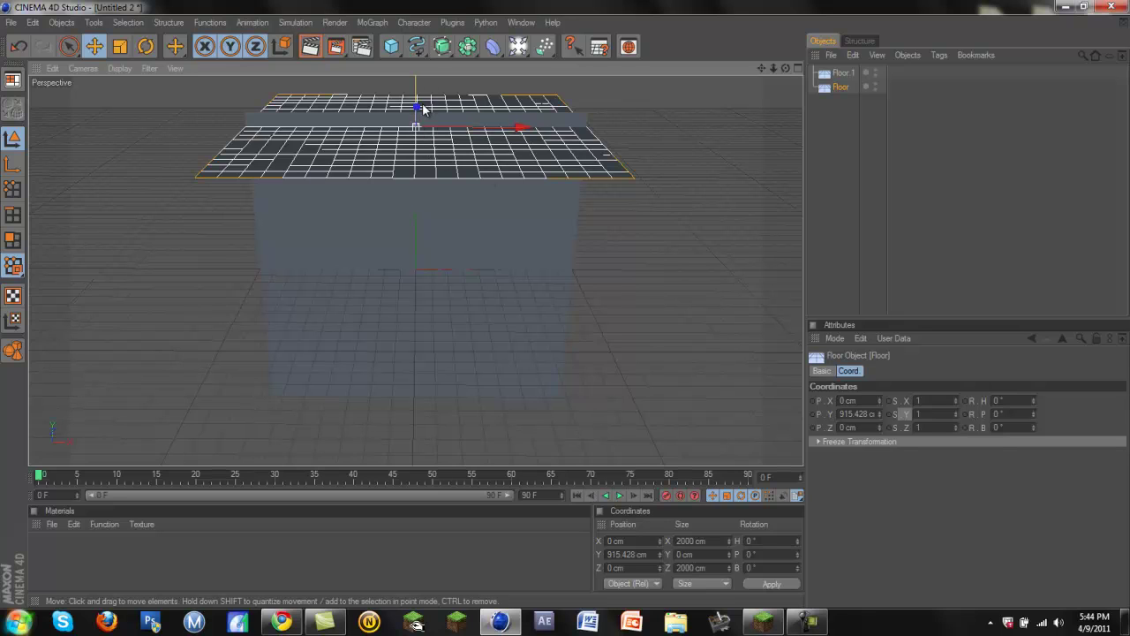
drag(781, 71, 435, 113)
mouse_move(565, 305)
mouse_down()
mouse_move(548, 326)
mouse_move(564, 304)
mouse_up()
click(841, 184)
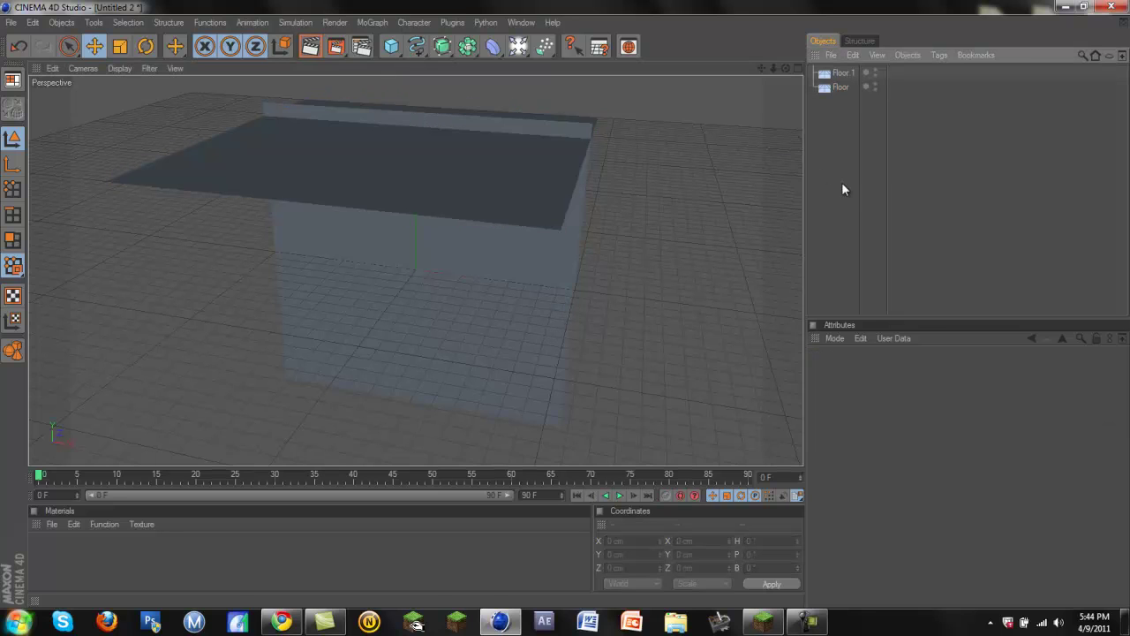
Load the materials from 'ligt room mats' on the Desktop and select Mat.2.
click(53, 524)
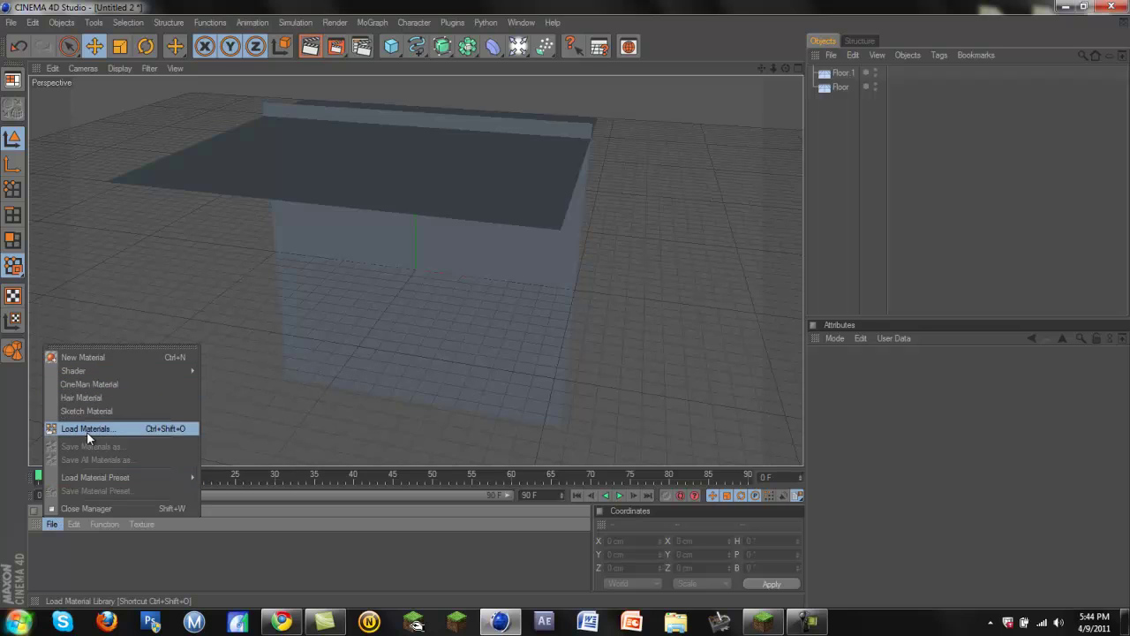
click(86, 429)
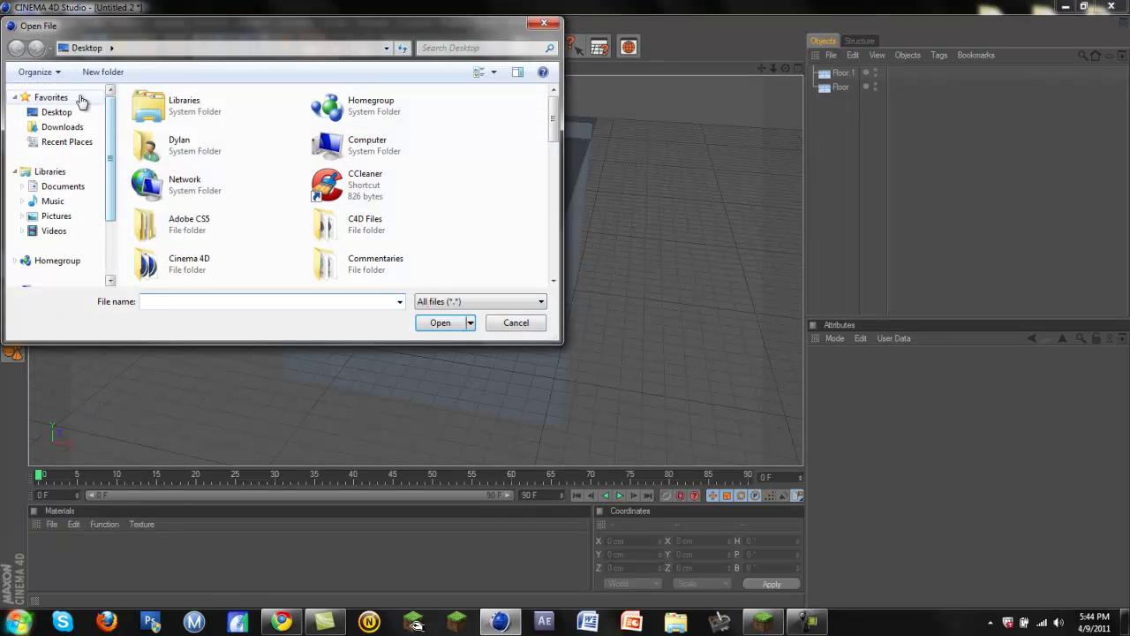
click(53, 111)
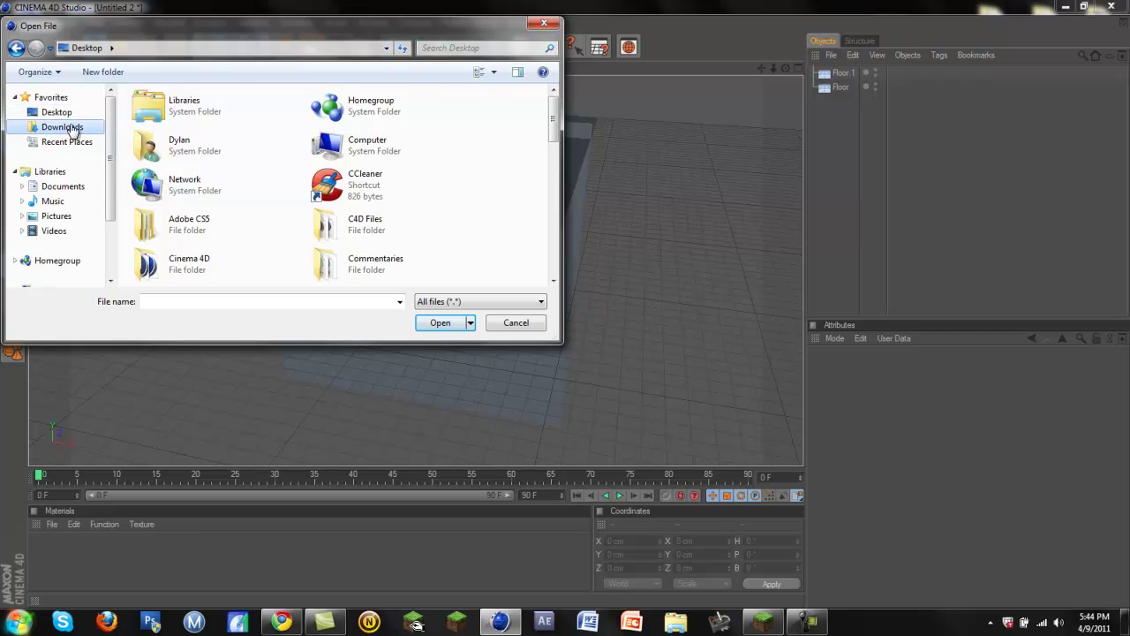
click(76, 127)
click(78, 112)
click(290, 151)
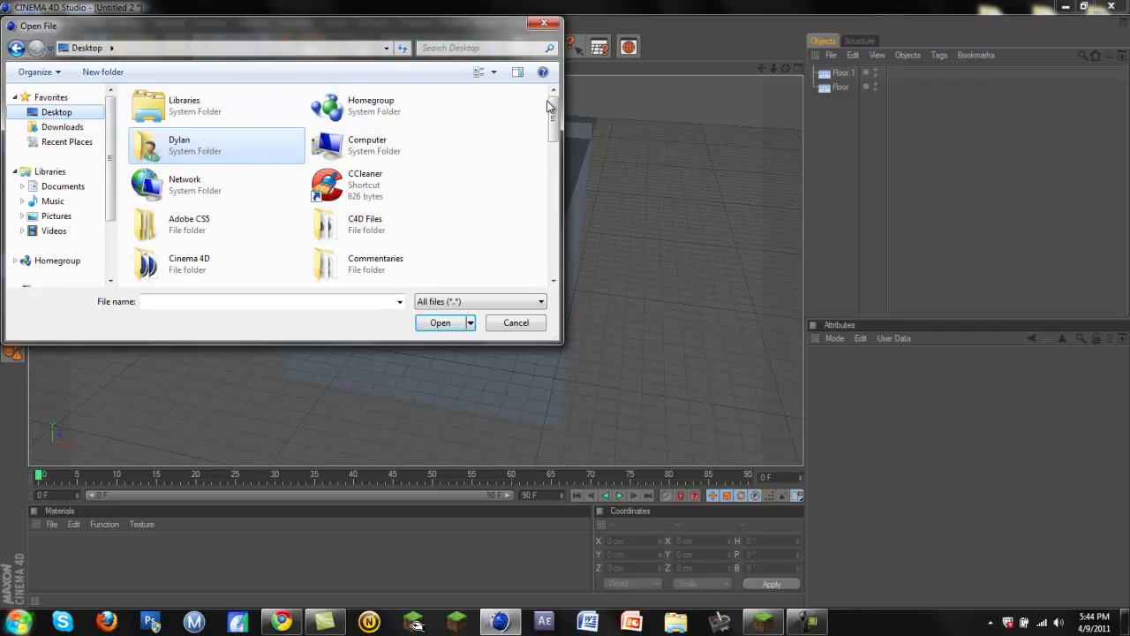
drag(551, 106, 552, 235)
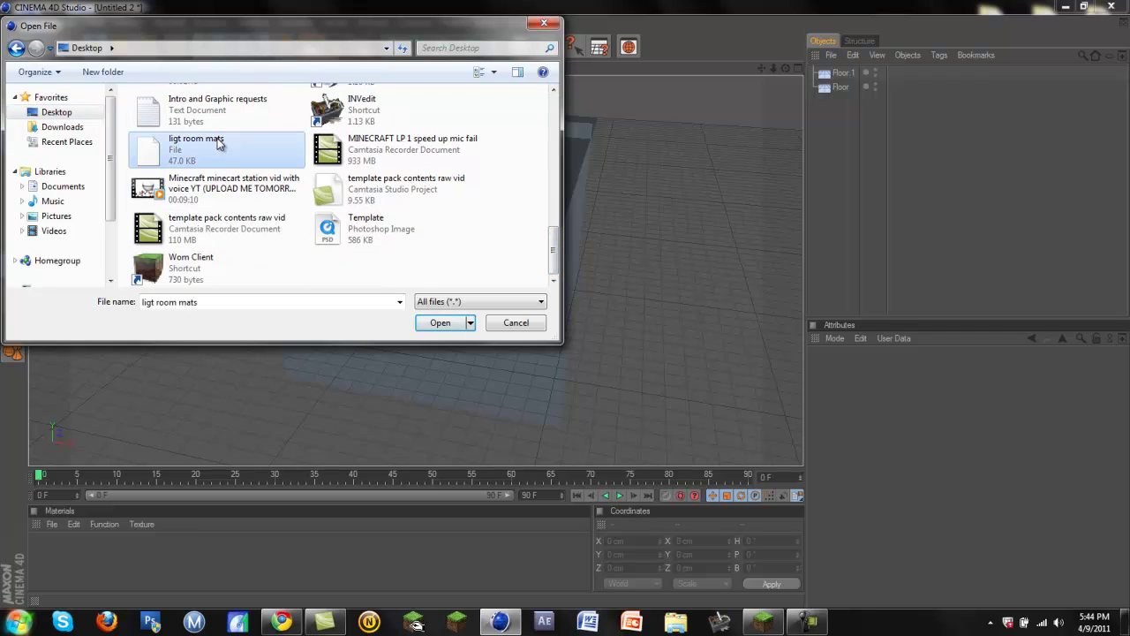
click(219, 144)
double_click(218, 144)
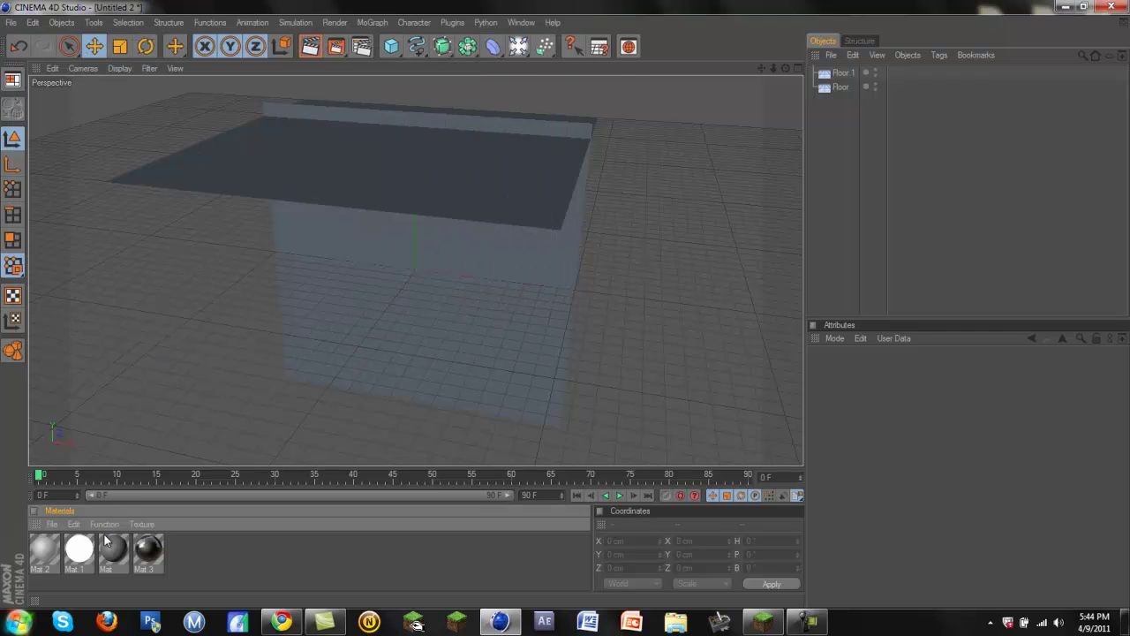
click(53, 549)
Delete Mat.2, leaving three materials.
key(Delete)
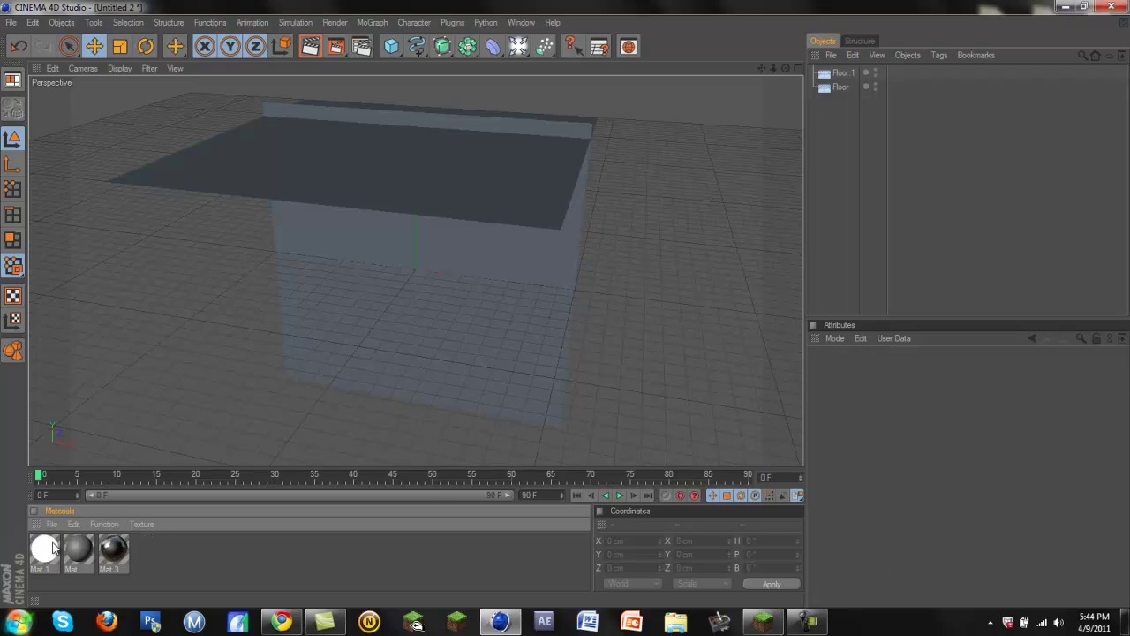
drag(159, 573, 40, 566)
click(166, 554)
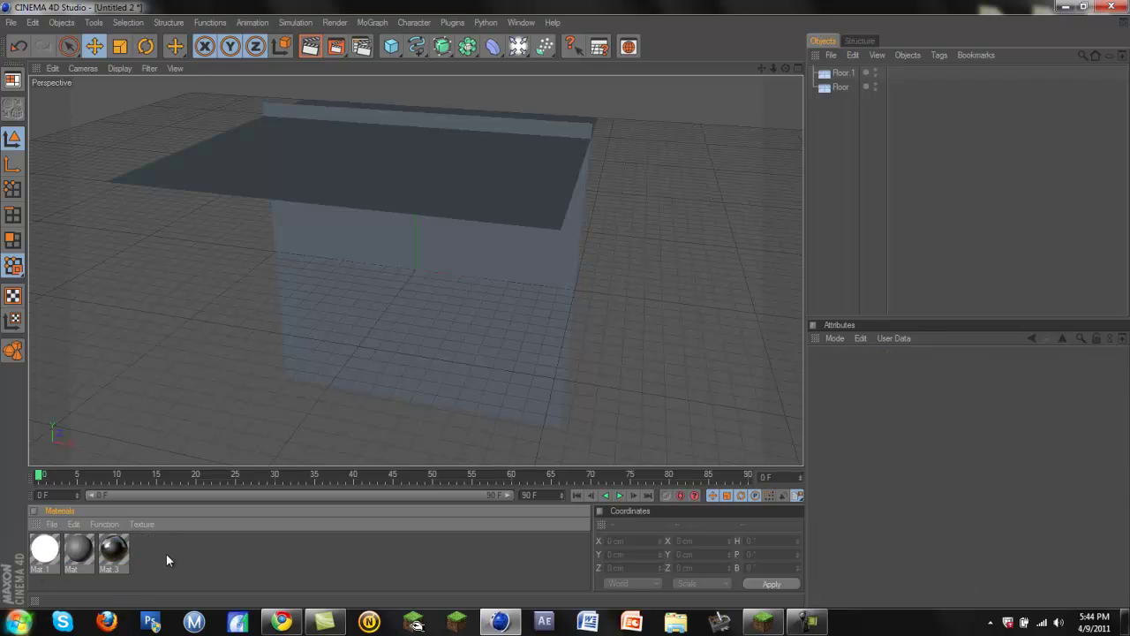
Give Mat.3 a Fresnel reflection texture with brightness 53%.
click(110, 551)
double_click(110, 552)
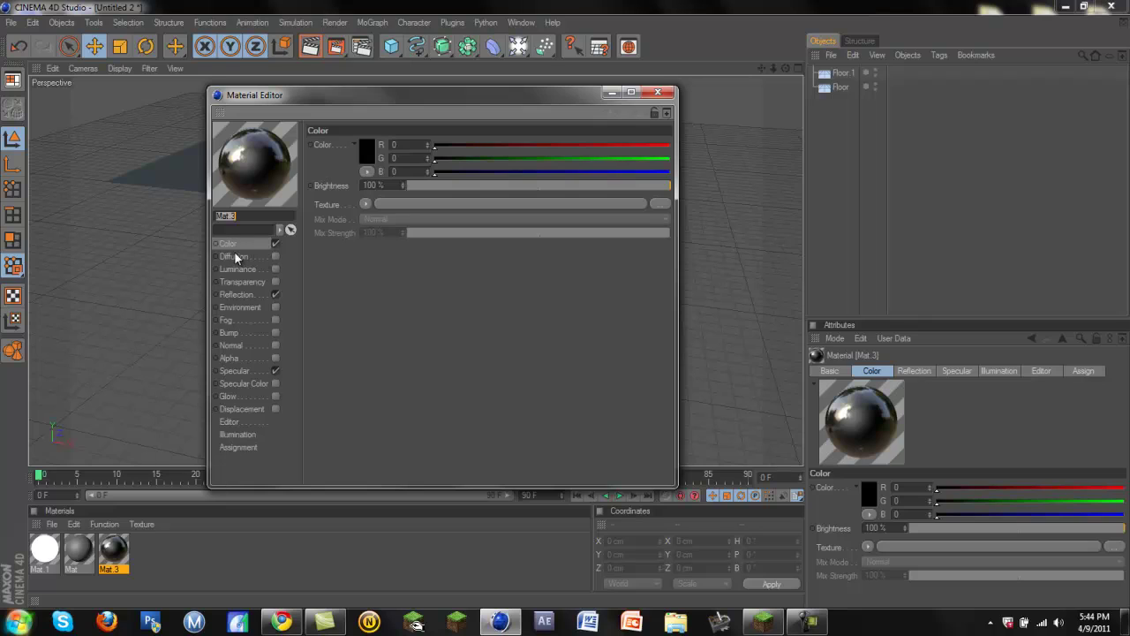
click(254, 293)
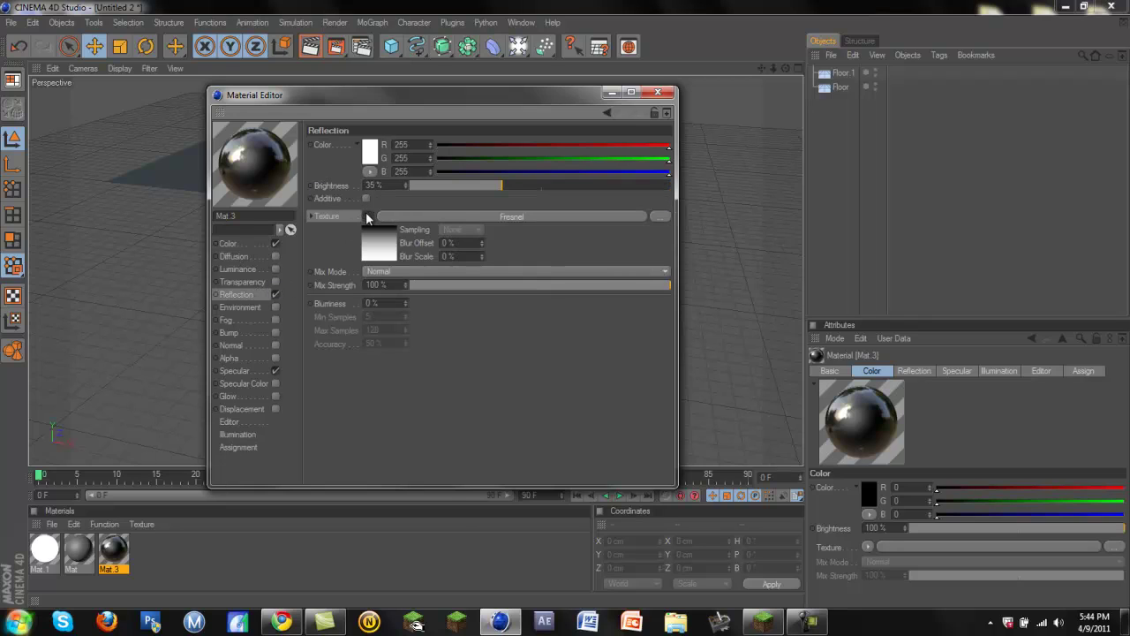
click(368, 218)
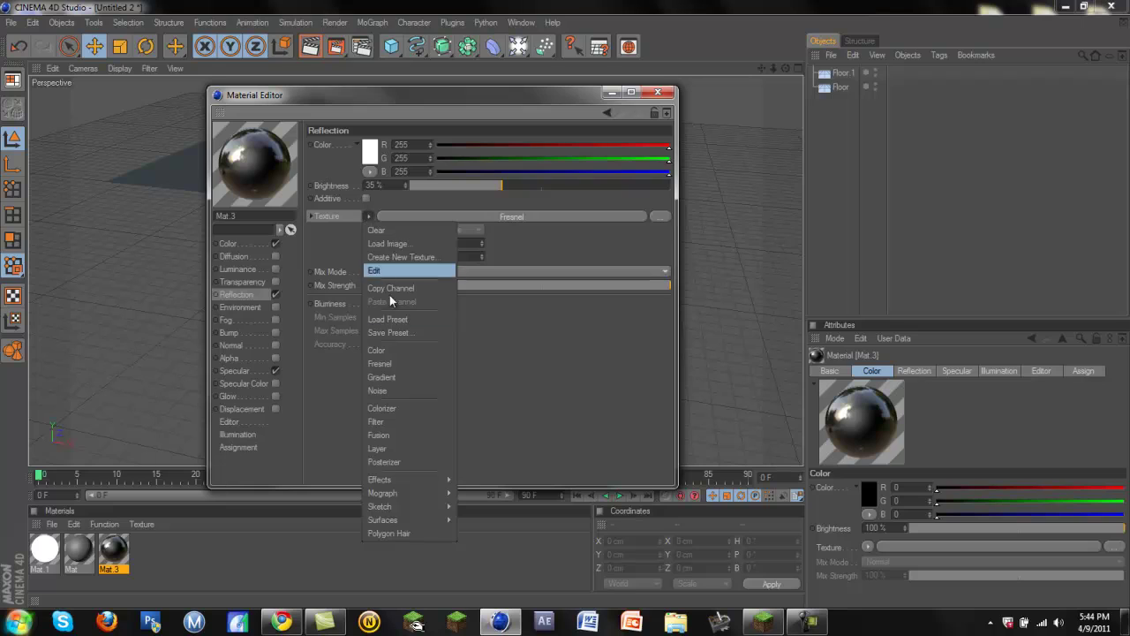
click(390, 365)
drag(524, 187, 549, 186)
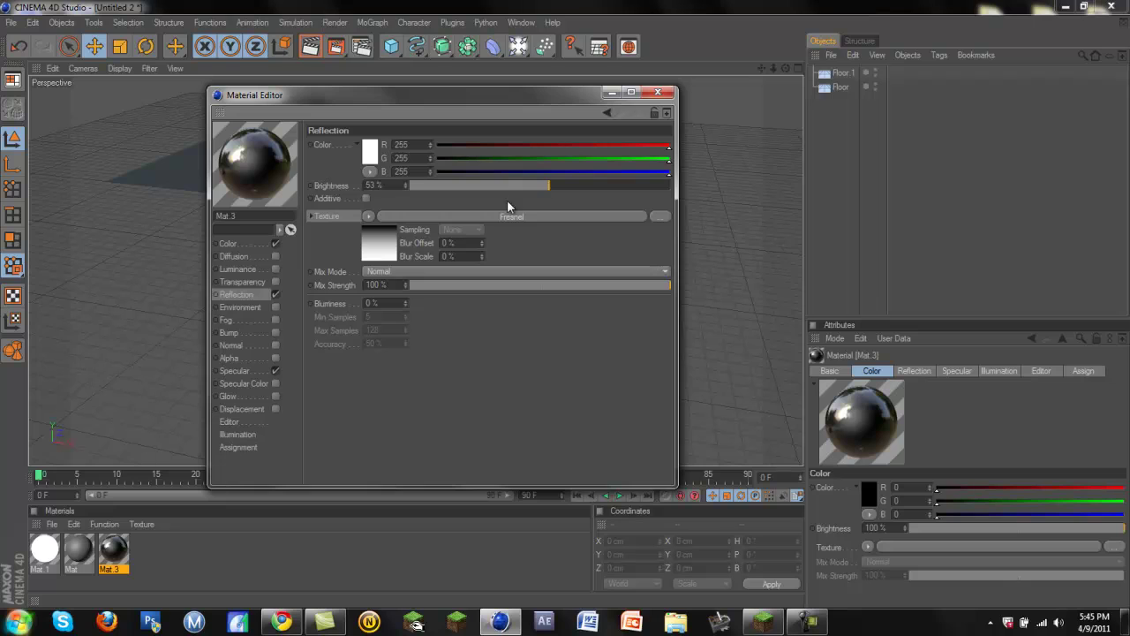
click(655, 93)
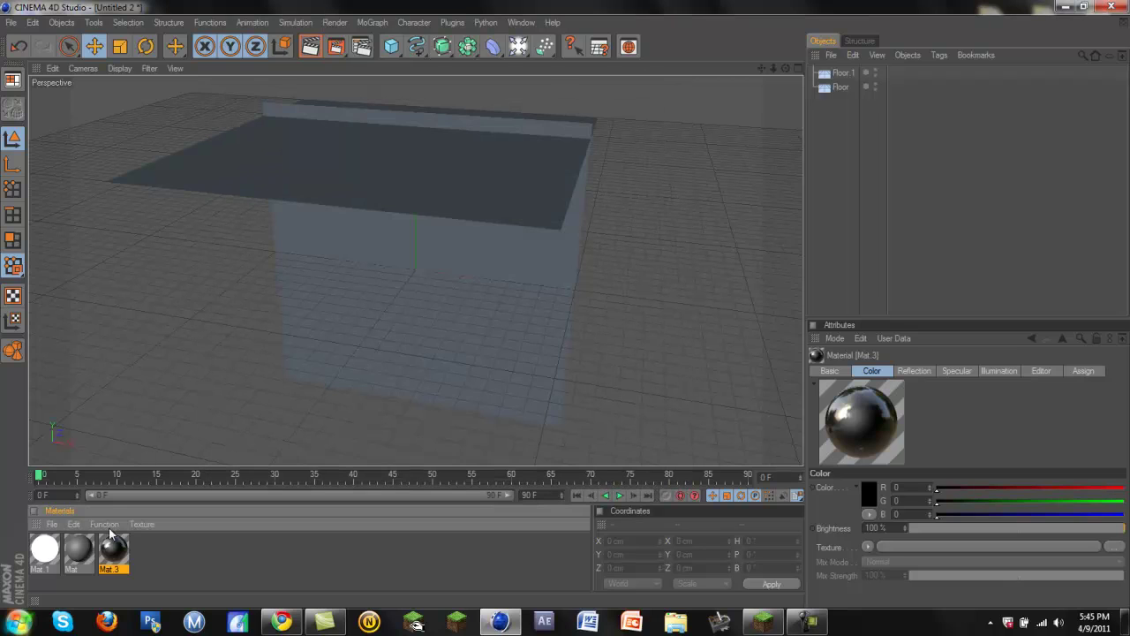
Inspect Mat's reflection and colour settings, leaving them unchanged.
click(87, 552)
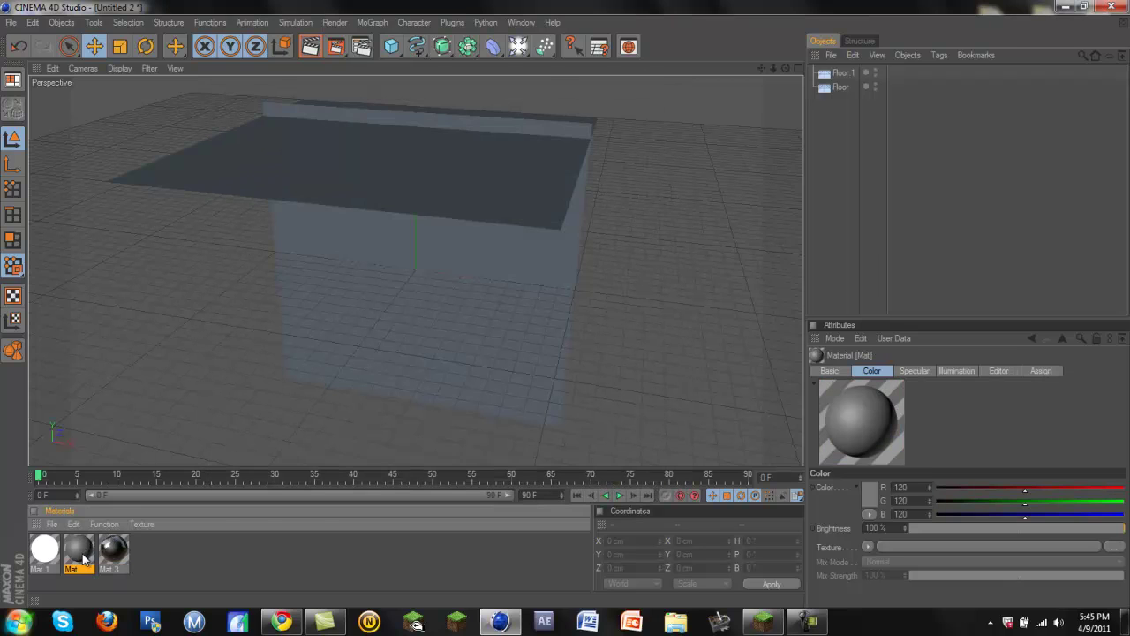
double_click(84, 554)
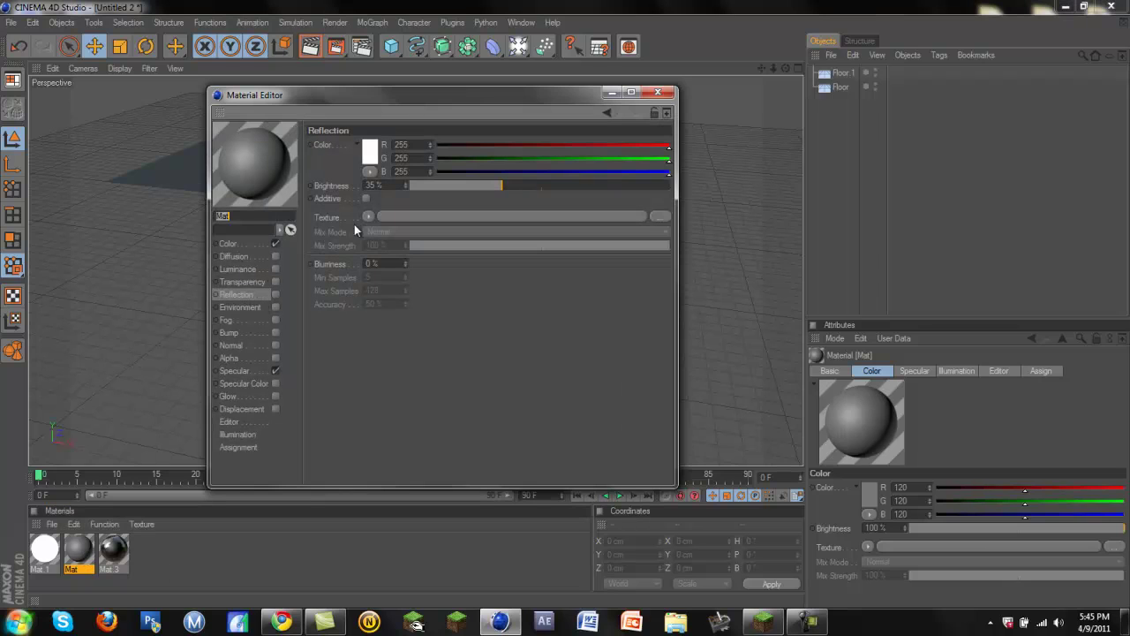
click(276, 294)
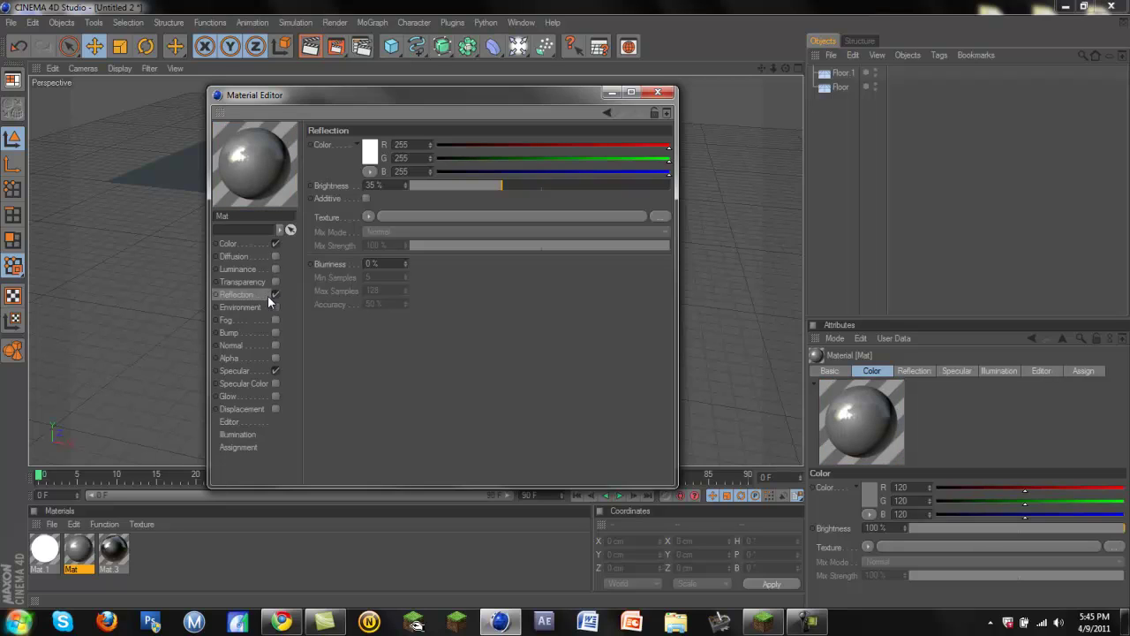
click(276, 293)
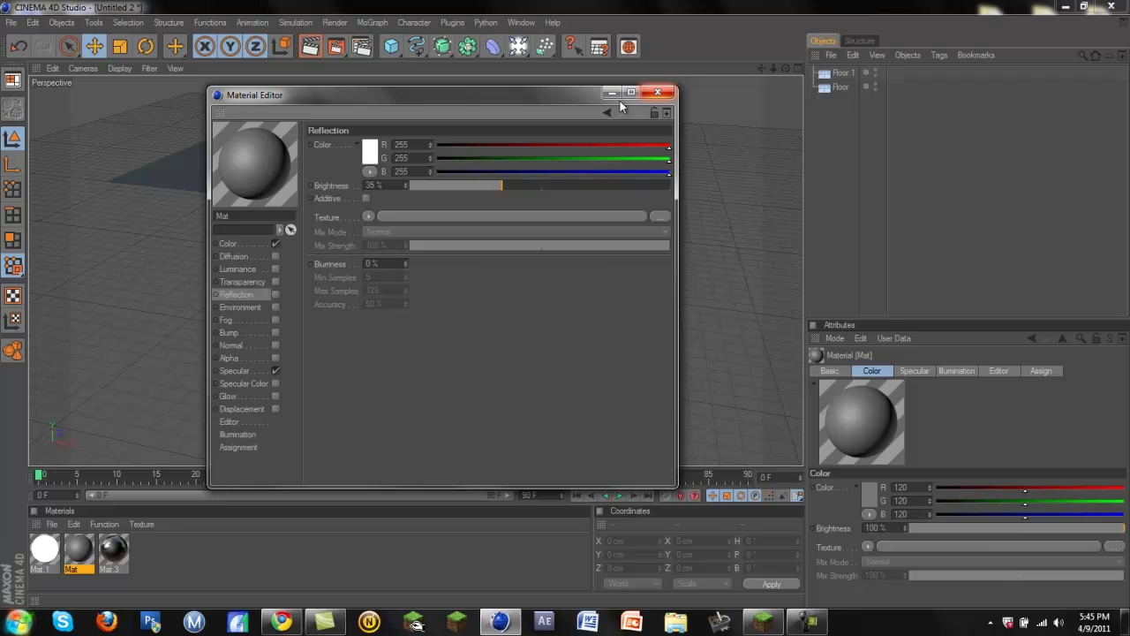
click(245, 244)
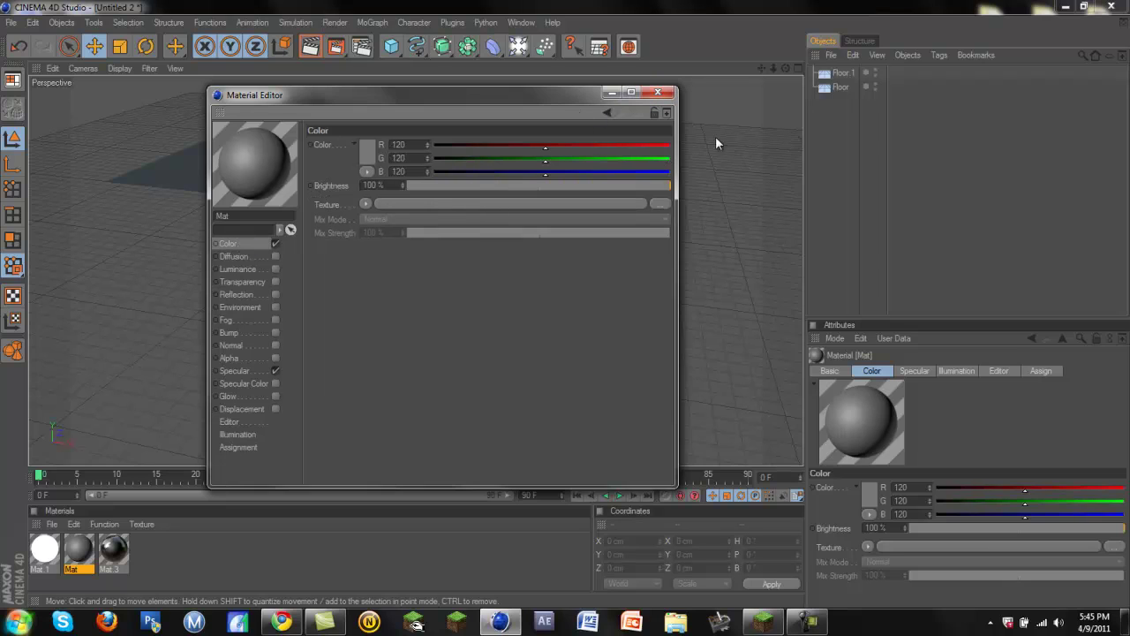
click(658, 92)
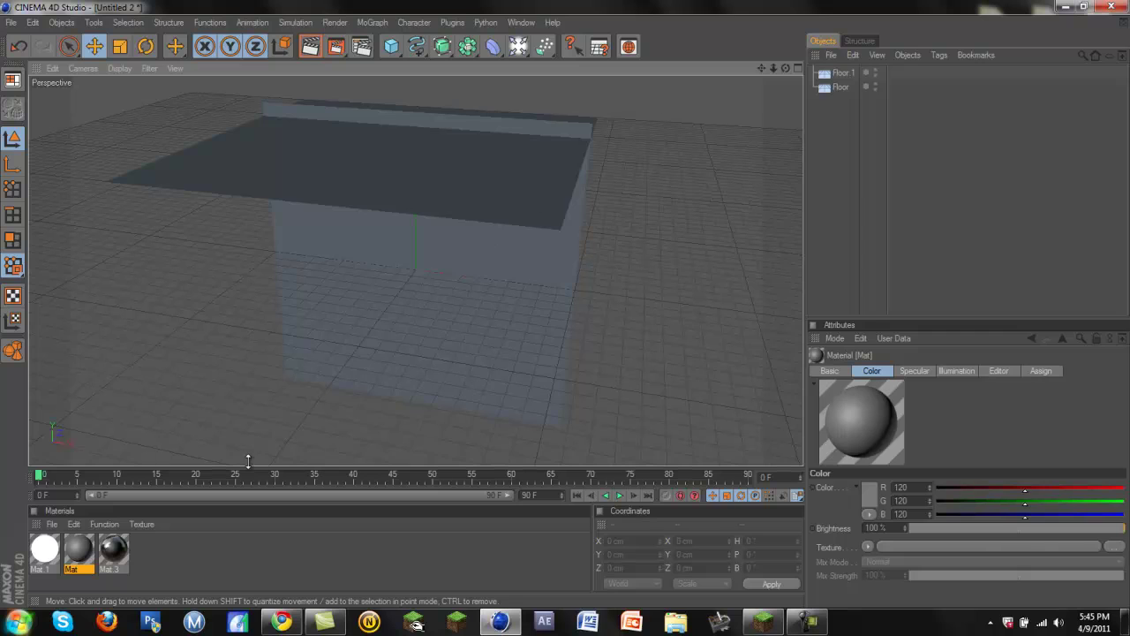
Make Mat.1 pure white (255, 255, 255) with Luminance enabled.
click(56, 554)
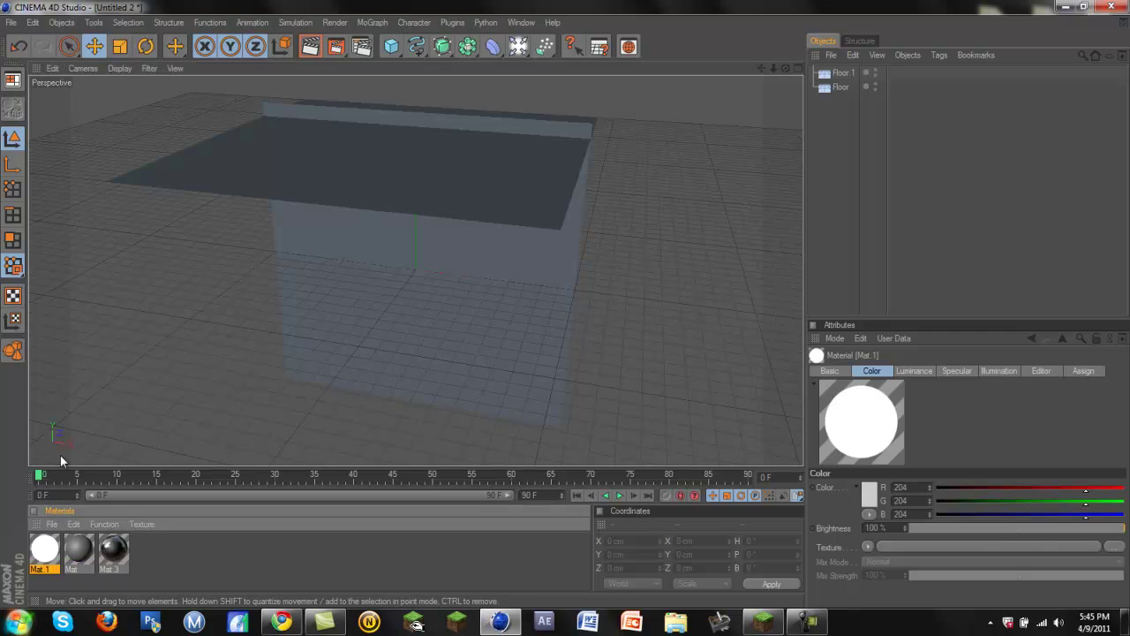
double_click(48, 555)
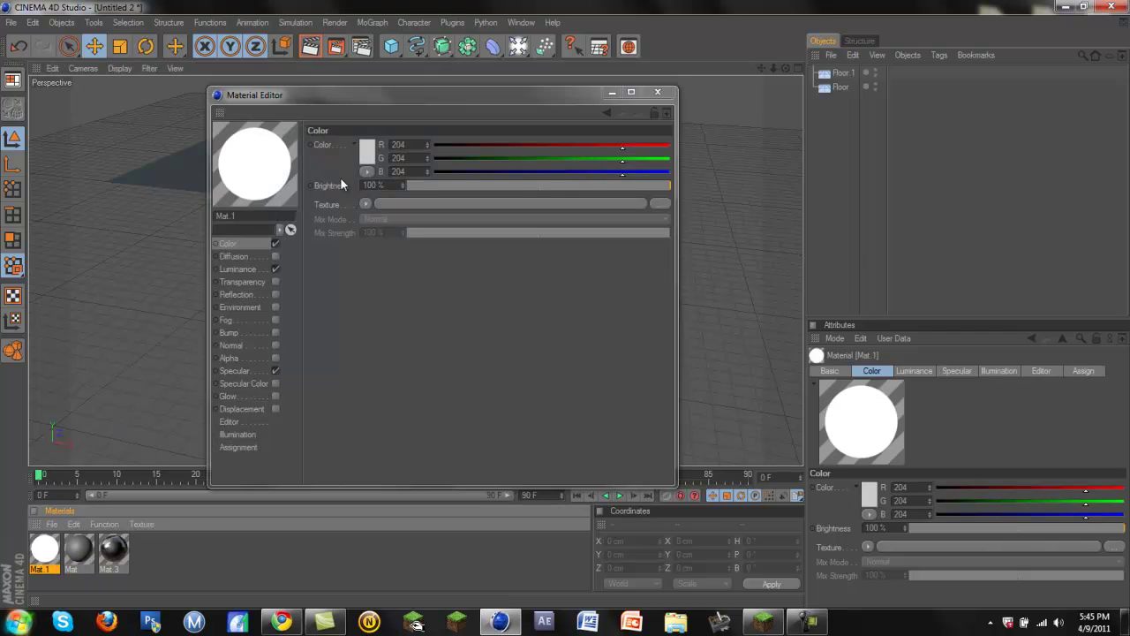
click(366, 151)
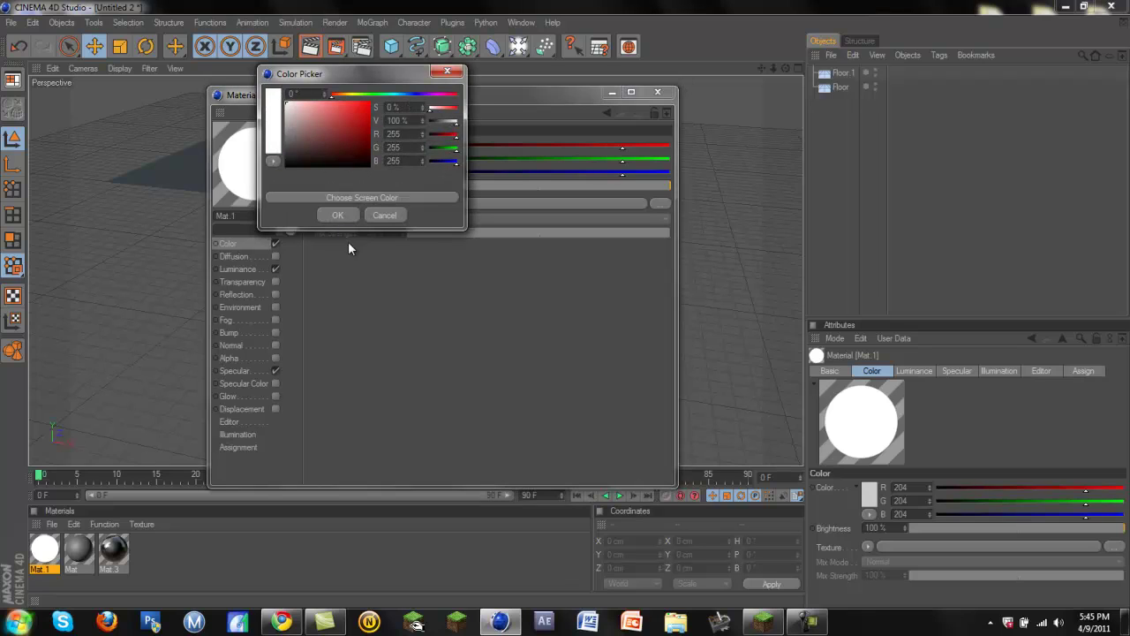
click(339, 216)
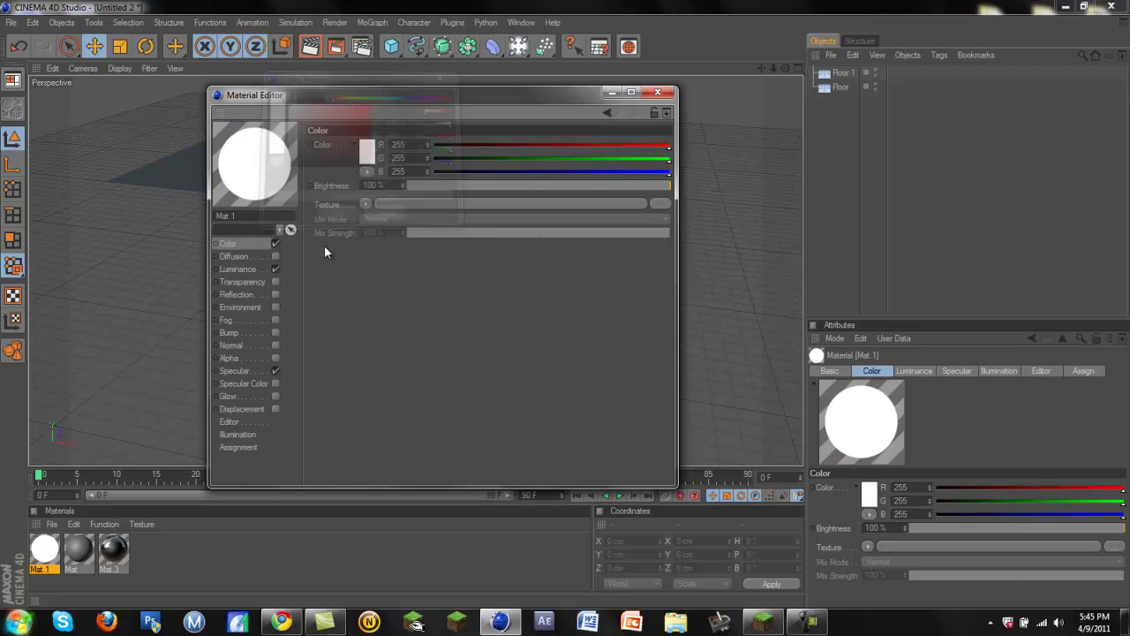
click(275, 269)
click(265, 268)
click(275, 269)
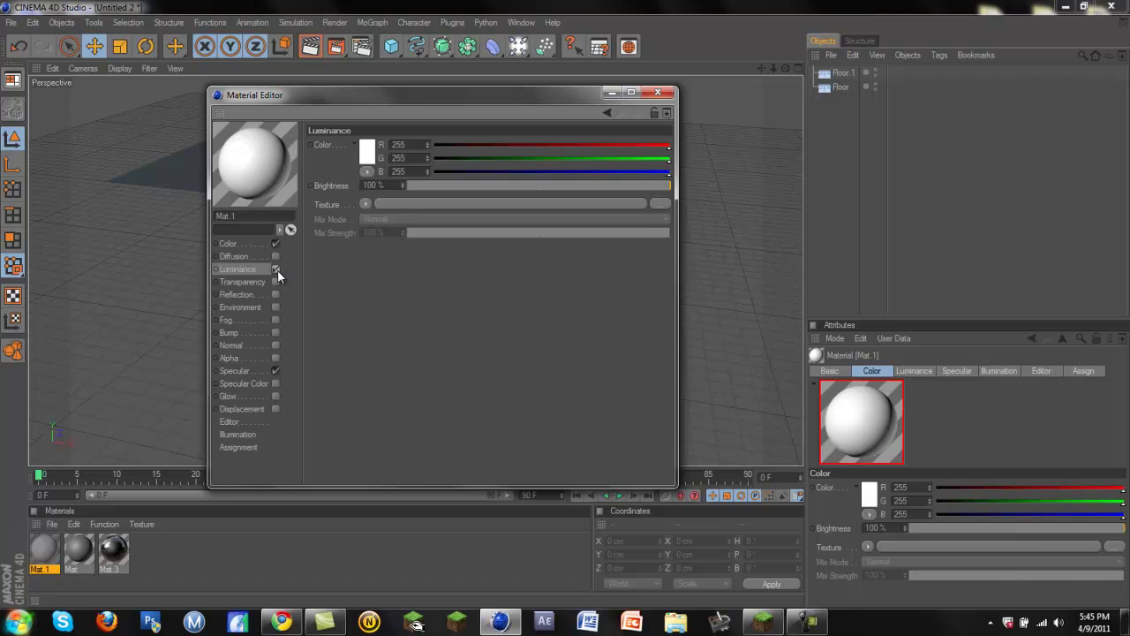
click(658, 92)
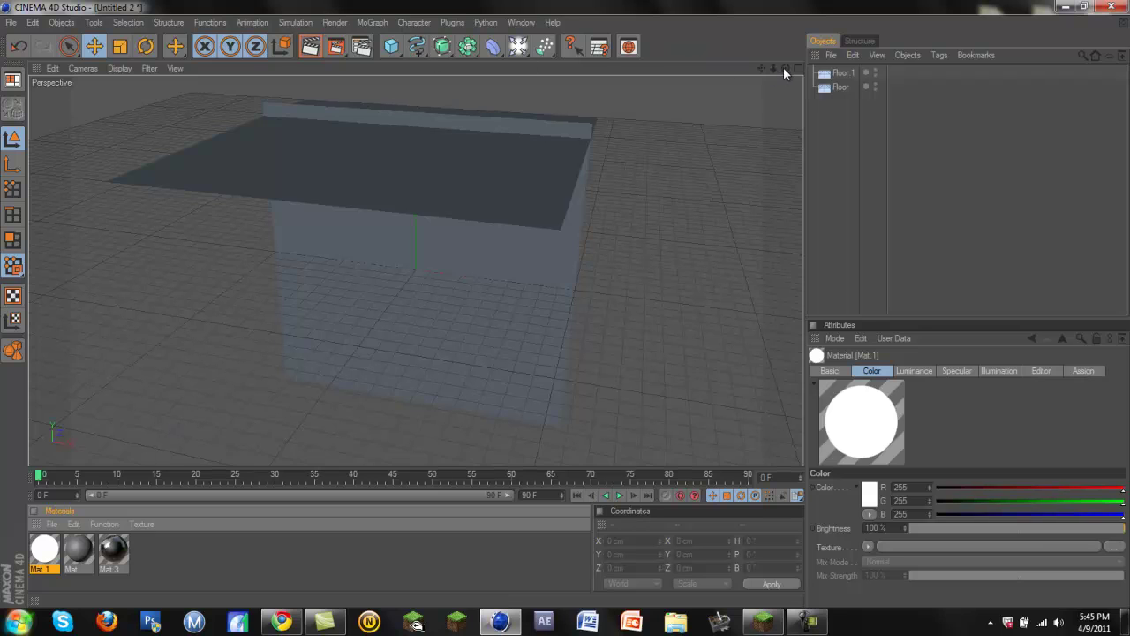
Frame the wall in the viewport and scale Floor 1 by 3.
drag(786, 68, 642, 172)
drag(761, 68, 565, 304)
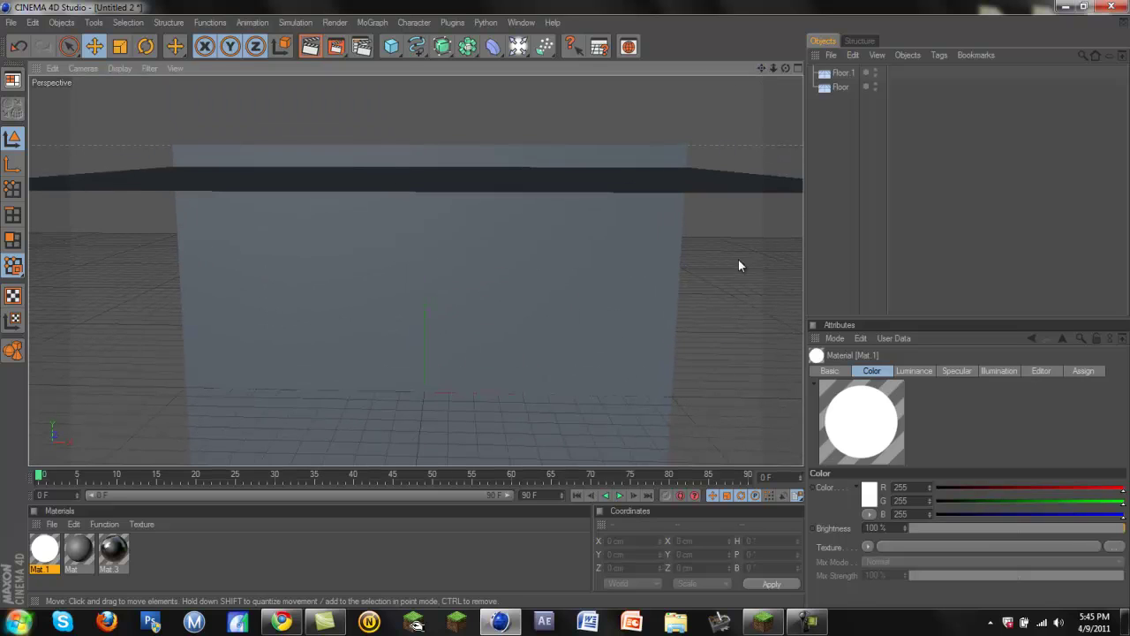
click(575, 300)
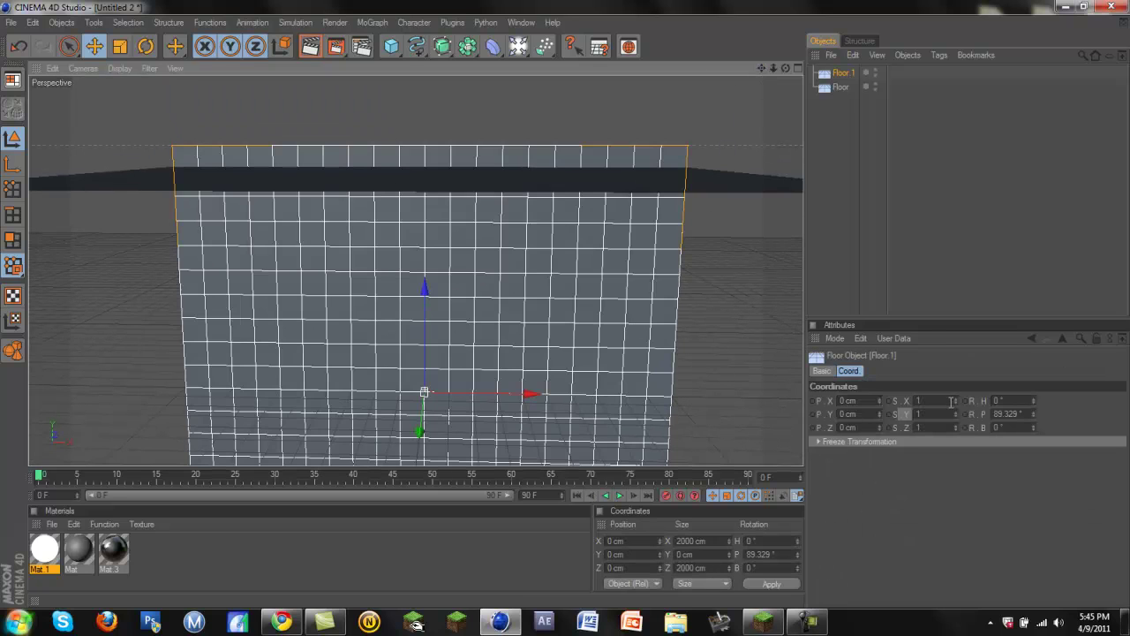
text(3)
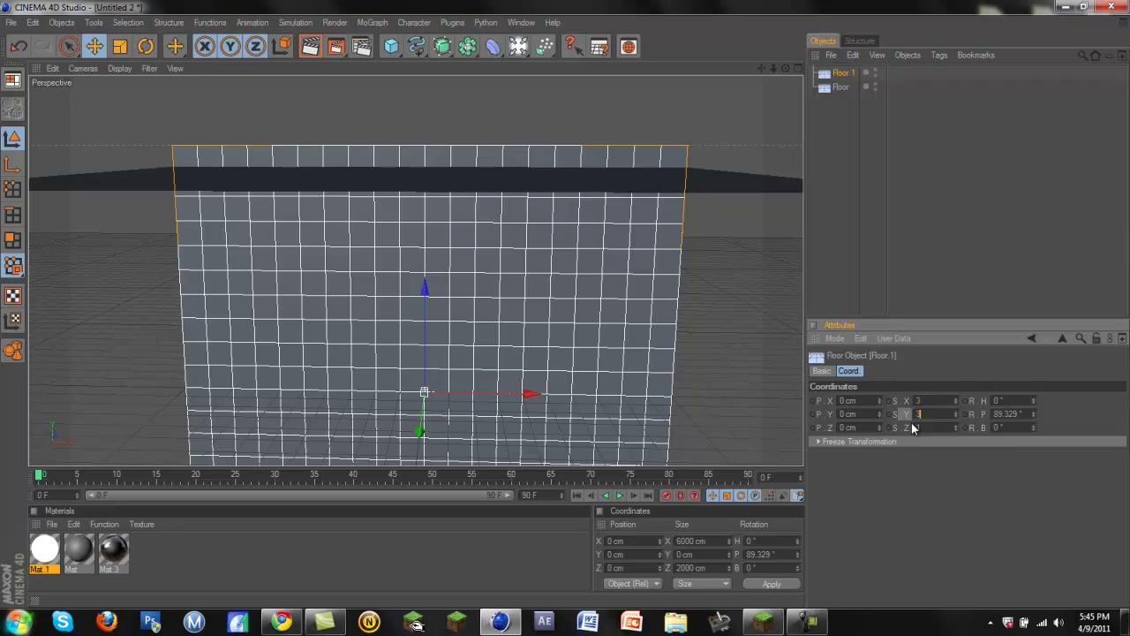
key(Tab)
text(3)
key(Return)
Scale the ceiling Floor by 3 on every axis as well, making it 6000 cm.
click(709, 189)
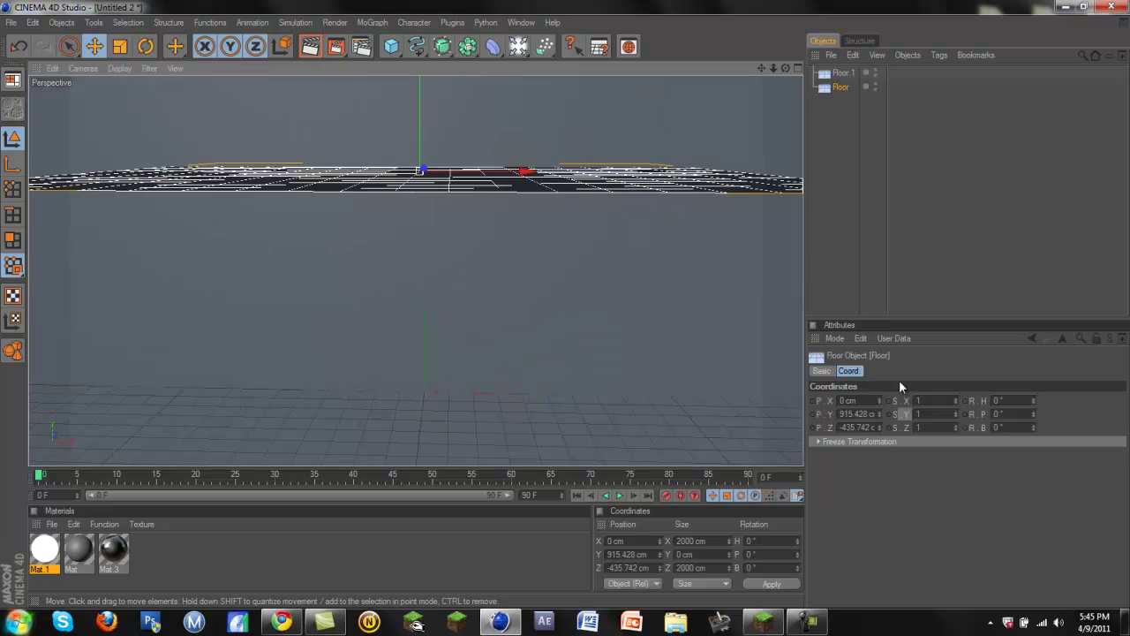
click(928, 401)
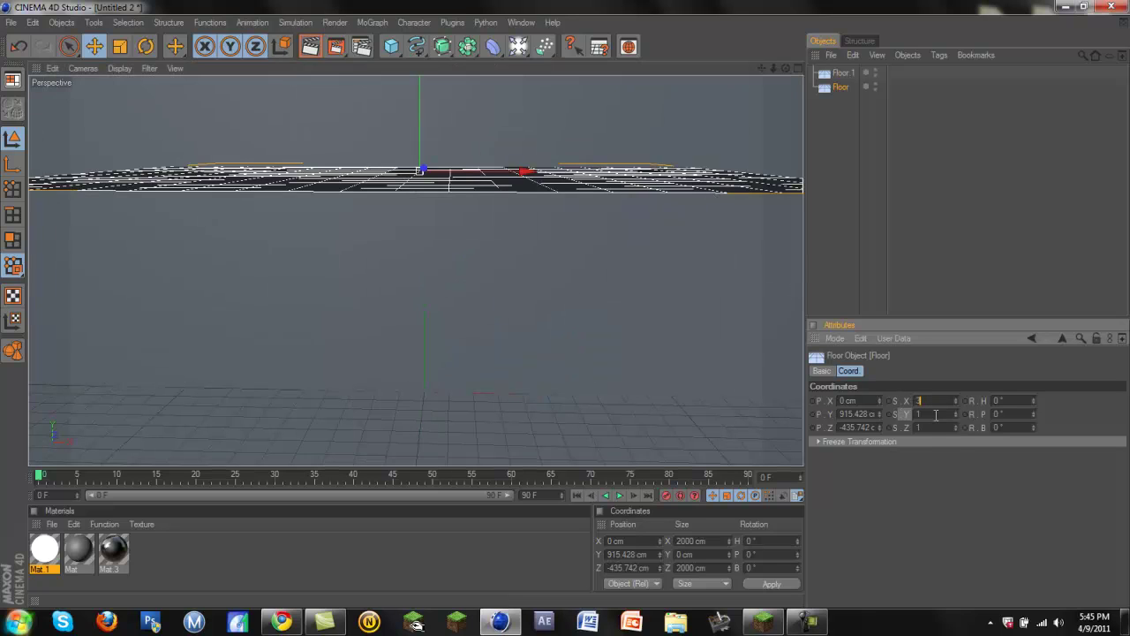
text(3)
key(Return)
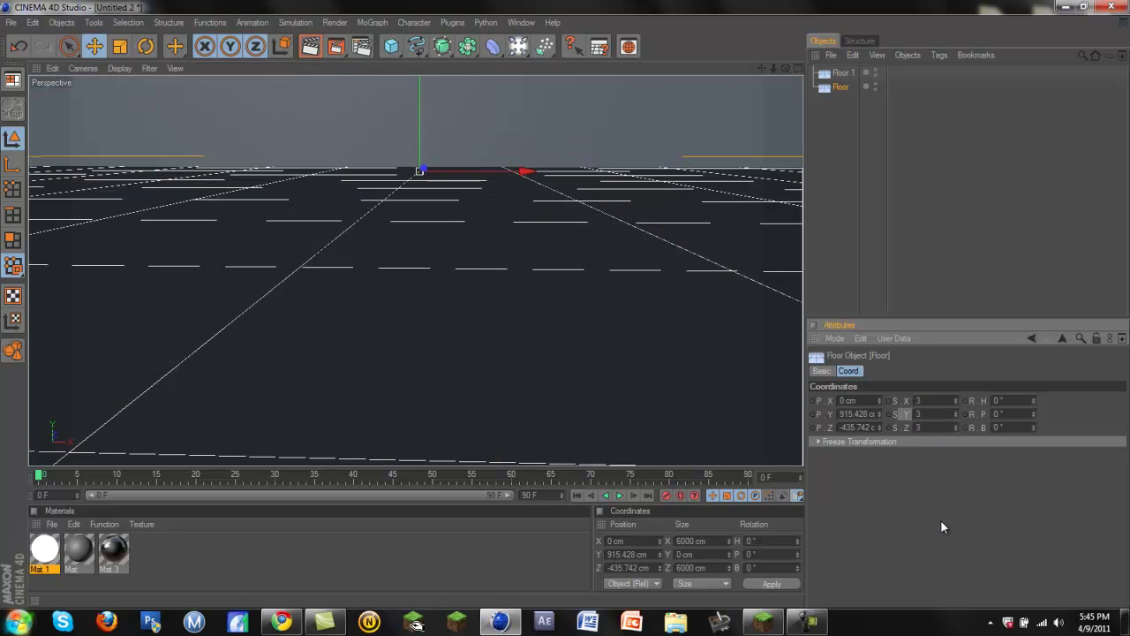
scroll(627, 209, down, 3)
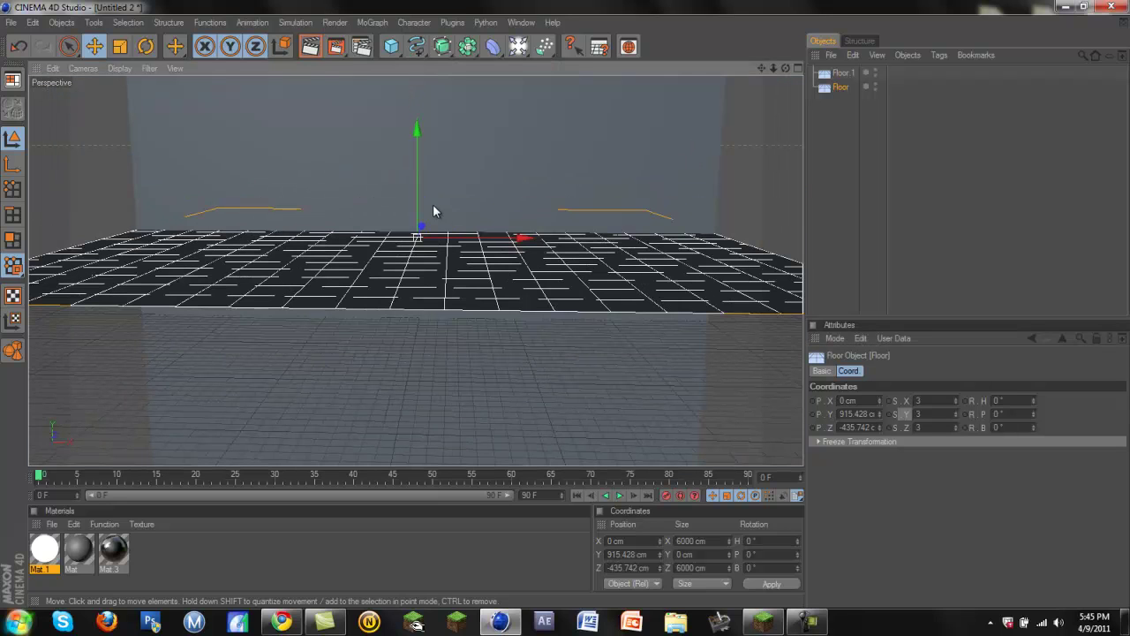
Drag the Floor along Y to about 2828 cm, just above the enlarged wall.
drag(421, 202, 565, 306)
drag(407, 307, 410, 214)
scroll(604, 150, down, 2)
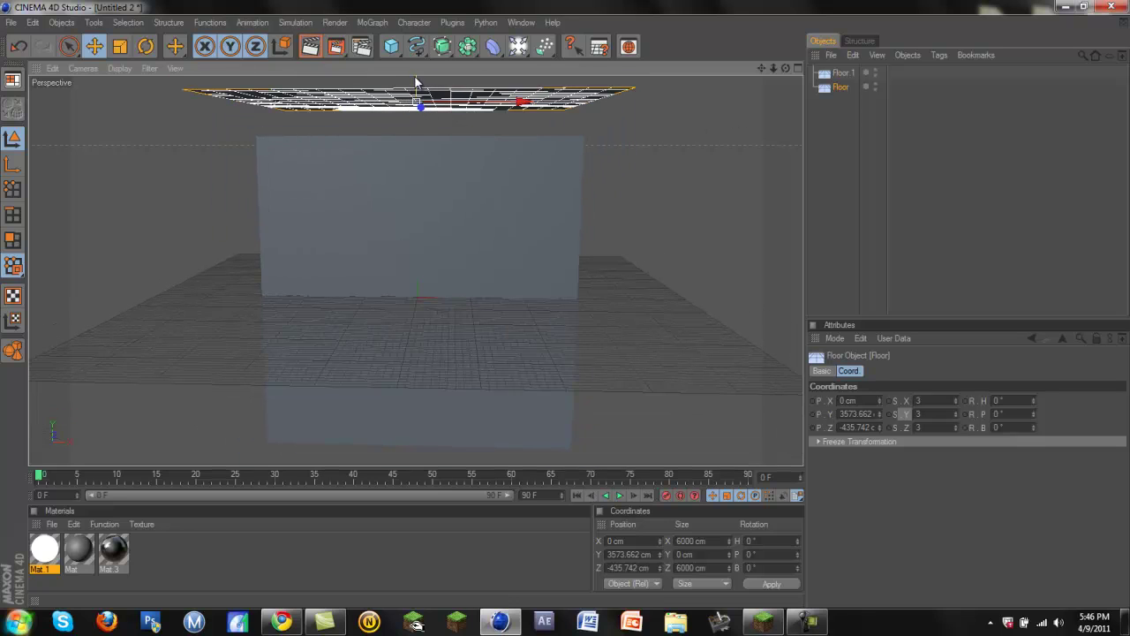
drag(415, 82, 565, 305)
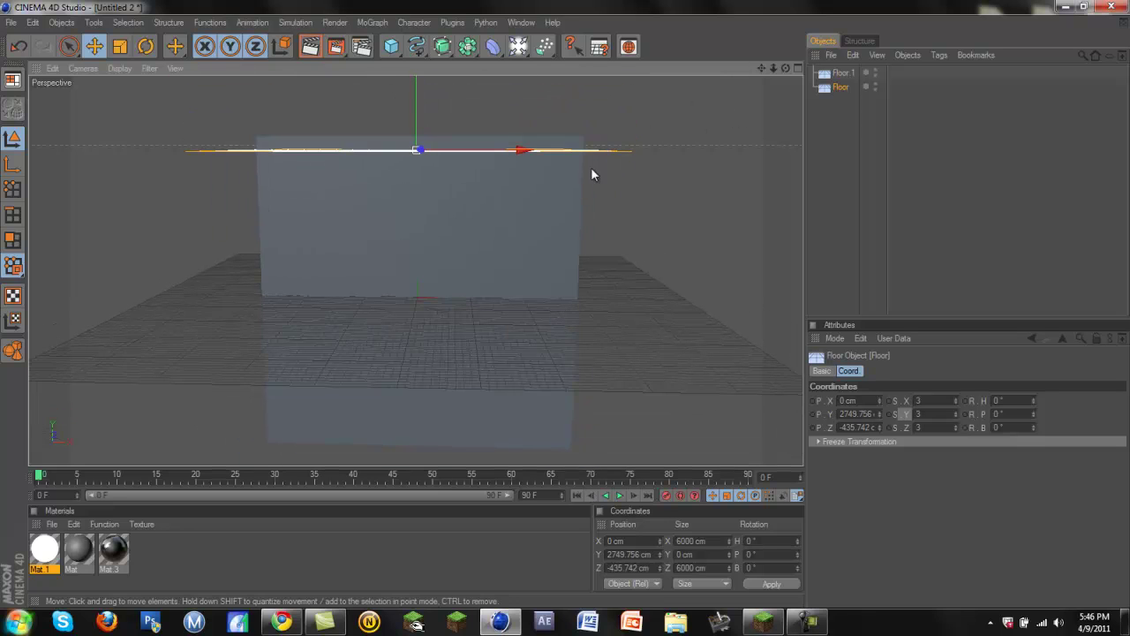
scroll(588, 199, up, 4)
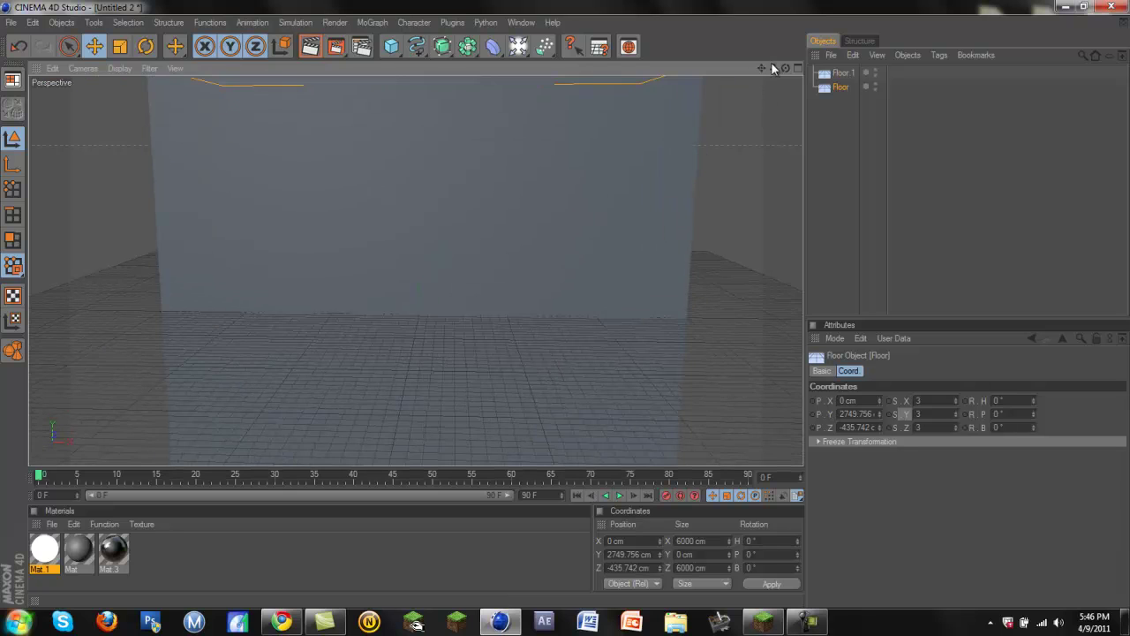
drag(765, 64, 761, 114)
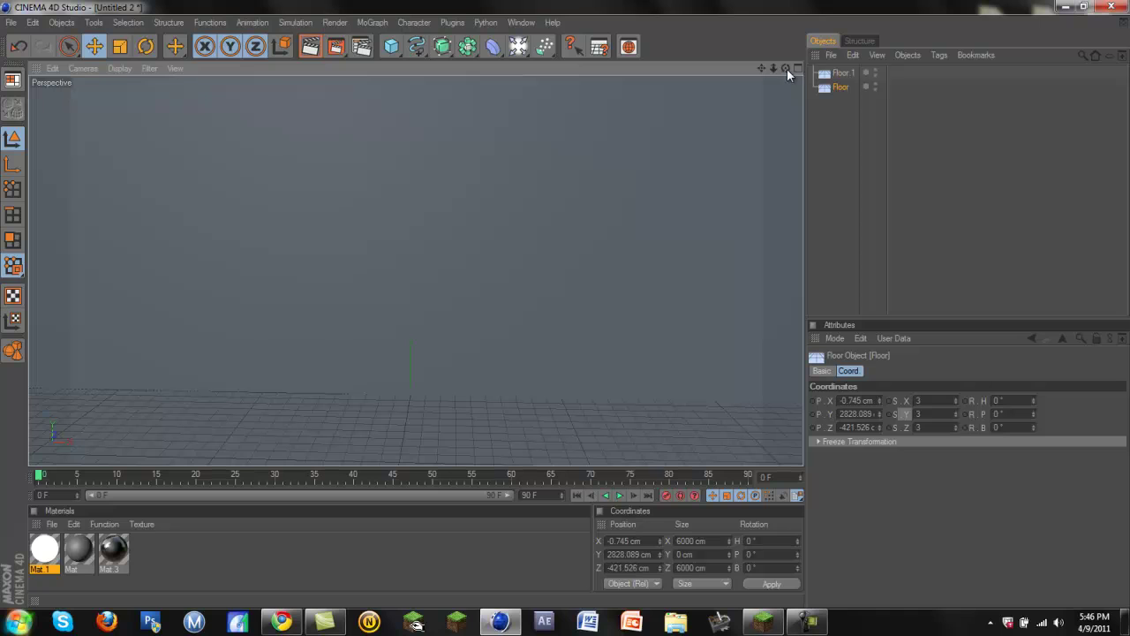
drag(786, 69, 565, 306)
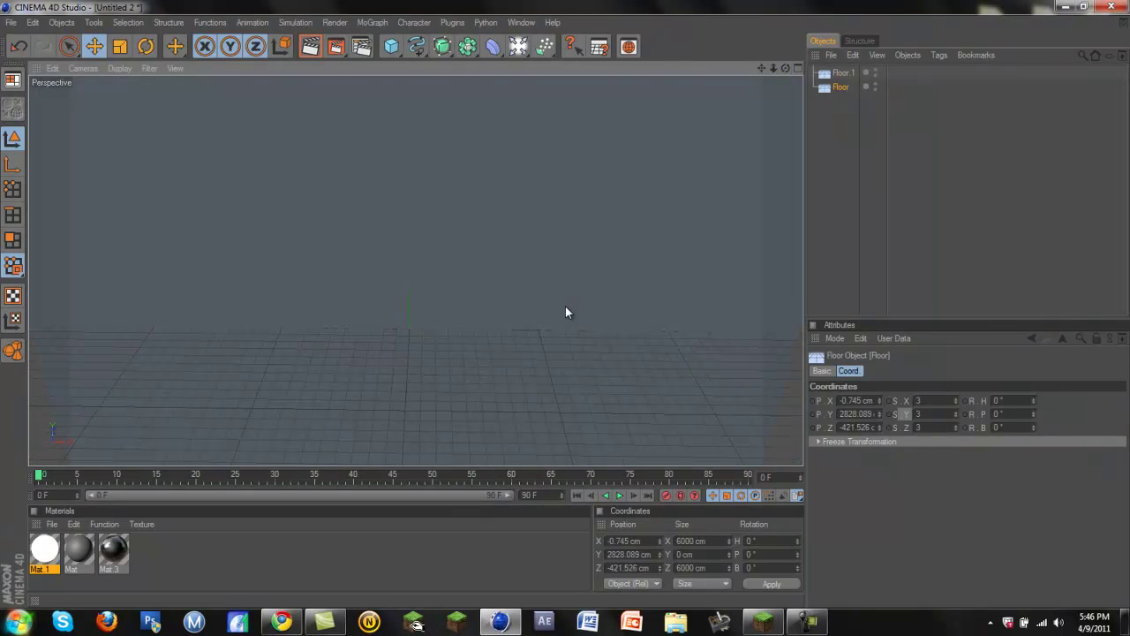
Test-render the current view, then clear the wall plane selection.
click(311, 47)
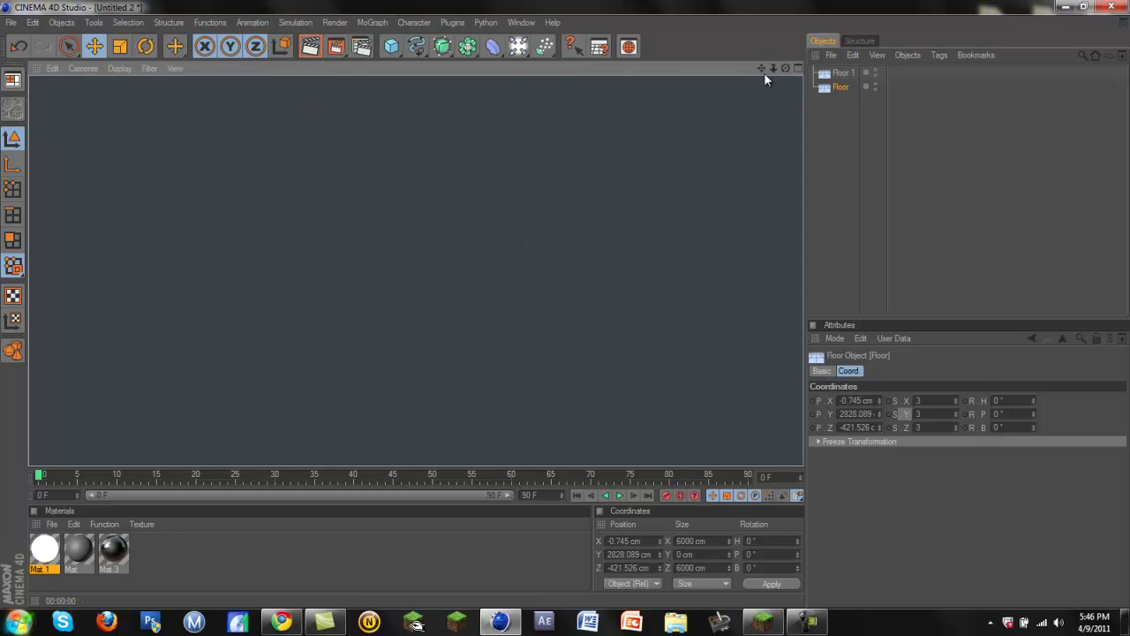
click(757, 99)
drag(783, 71, 568, 320)
click(845, 120)
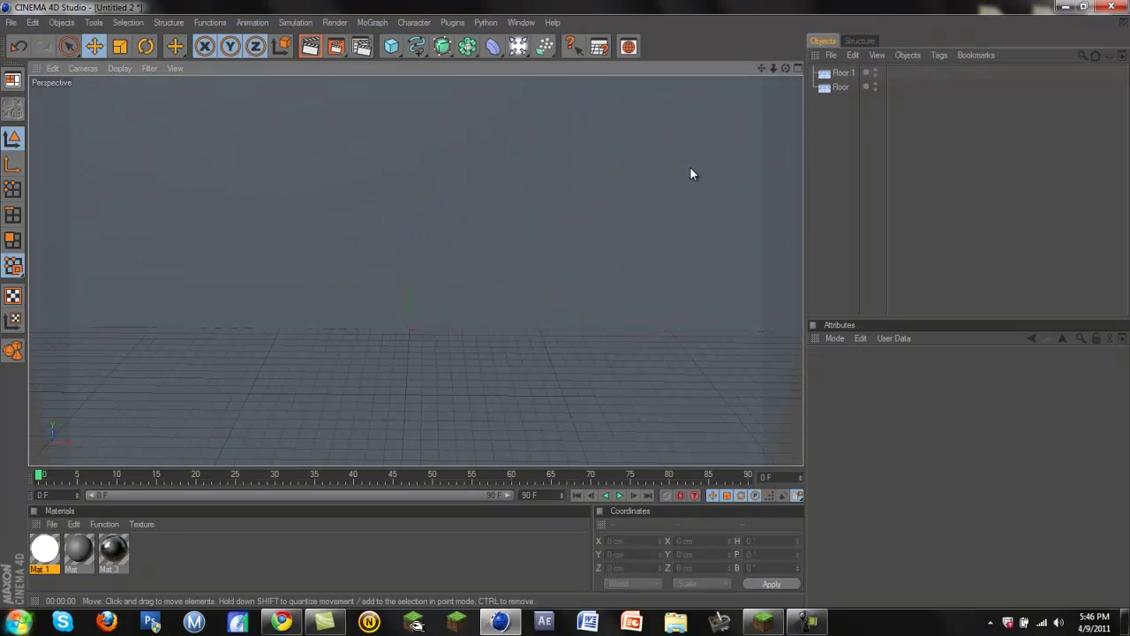
Tilt and pan the view low across the floor toward the back wall.
drag(786, 67, 567, 327)
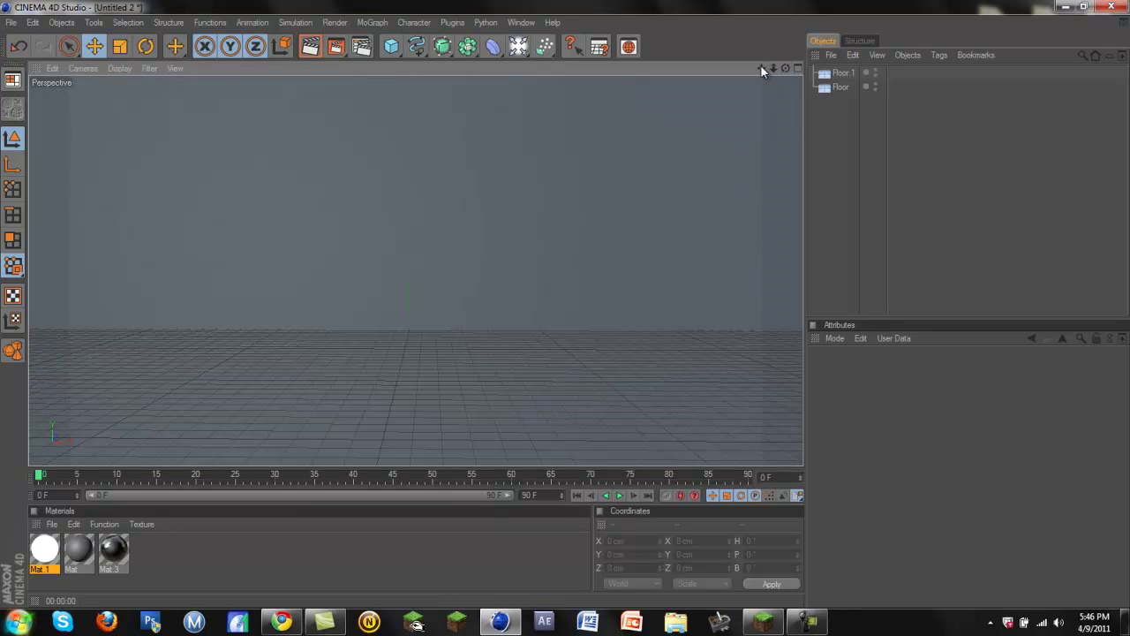
drag(762, 71, 566, 305)
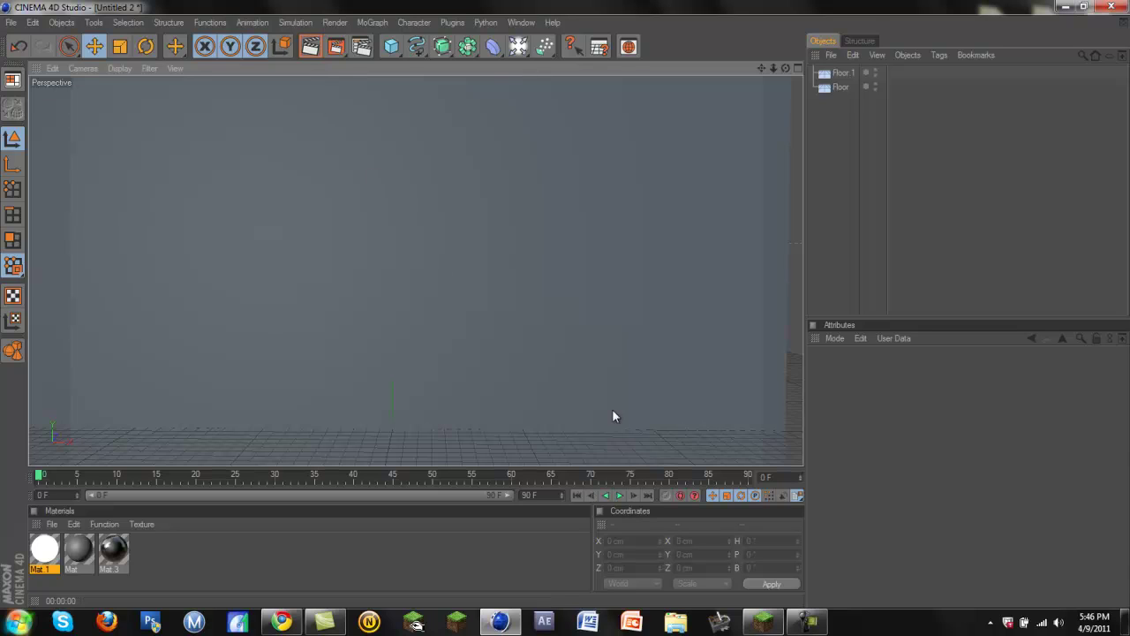
click(807, 620)
click(1062, 554)
Add a Camera object to the scene and briefly look through it.
drag(517, 46, 581, 144)
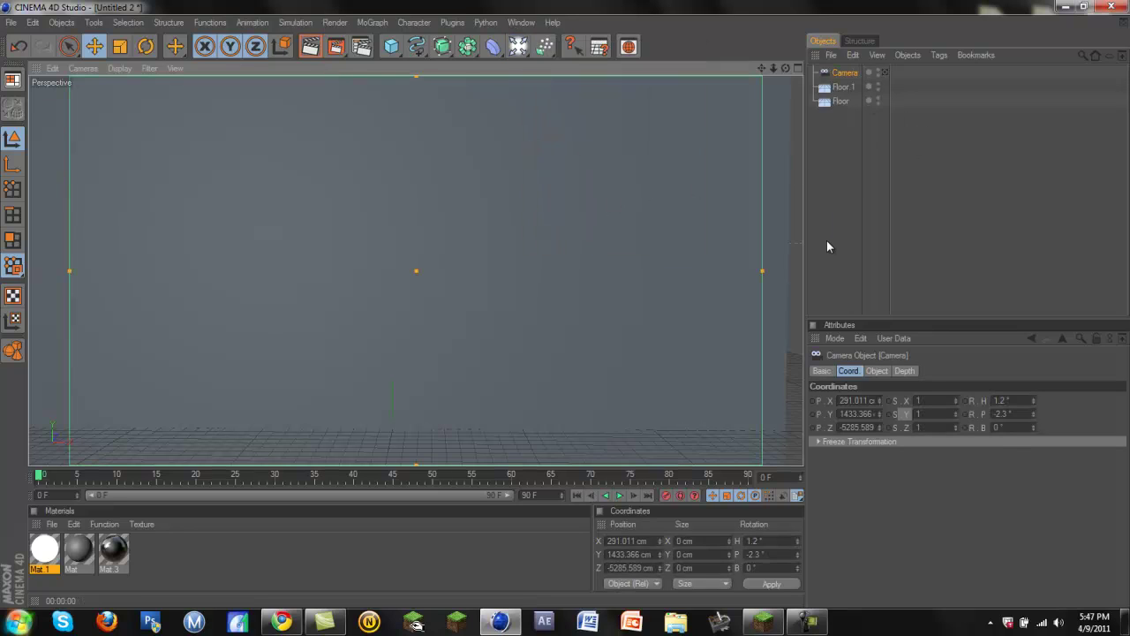
click(886, 73)
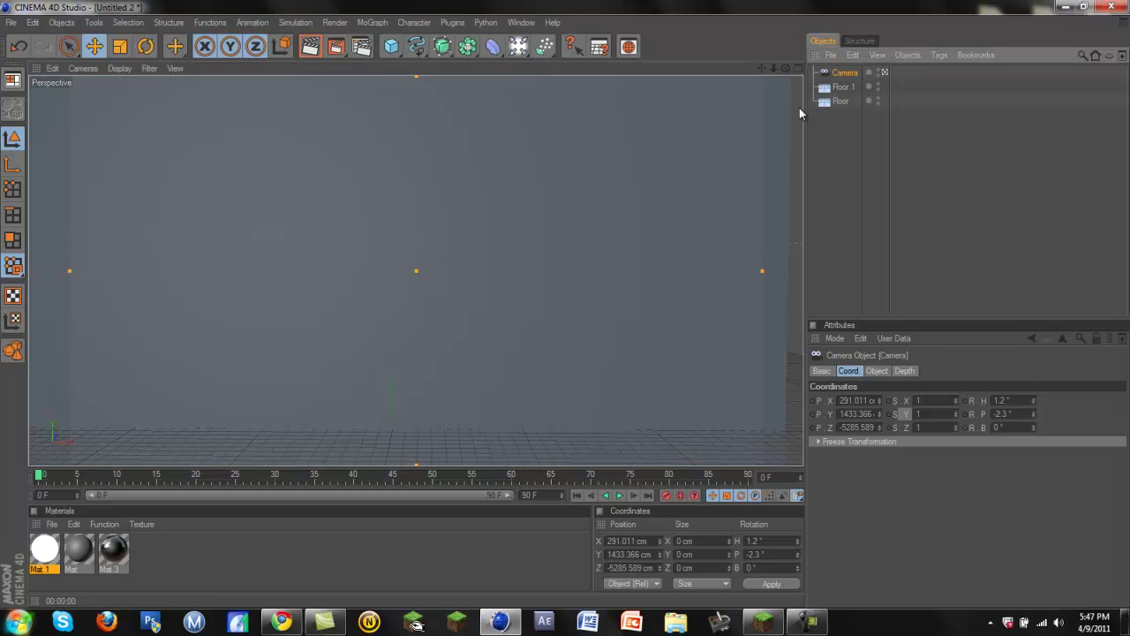
click(886, 72)
Orbit around the room, check the camera view again, and select the ceiling plane.
scroll(738, 115, up, 2)
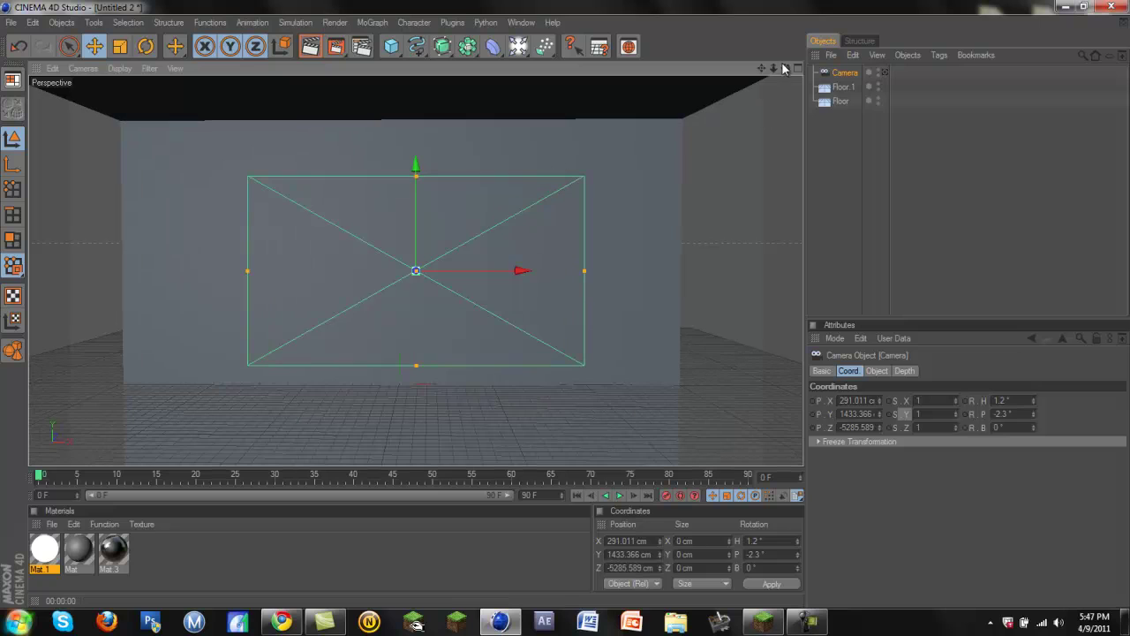
drag(787, 69, 764, 69)
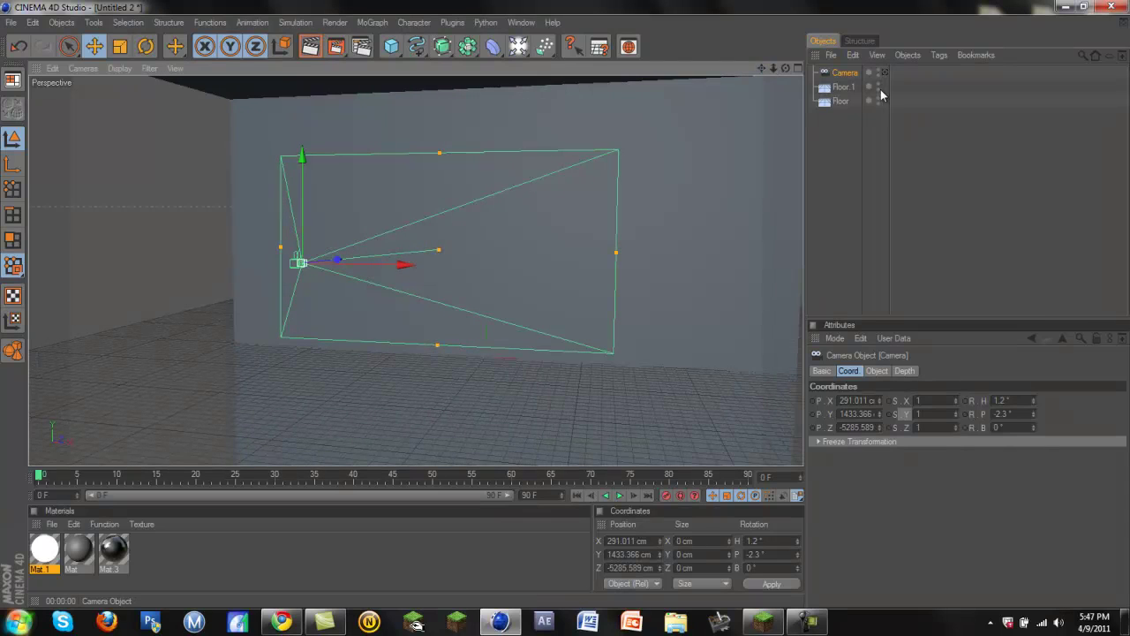
click(884, 73)
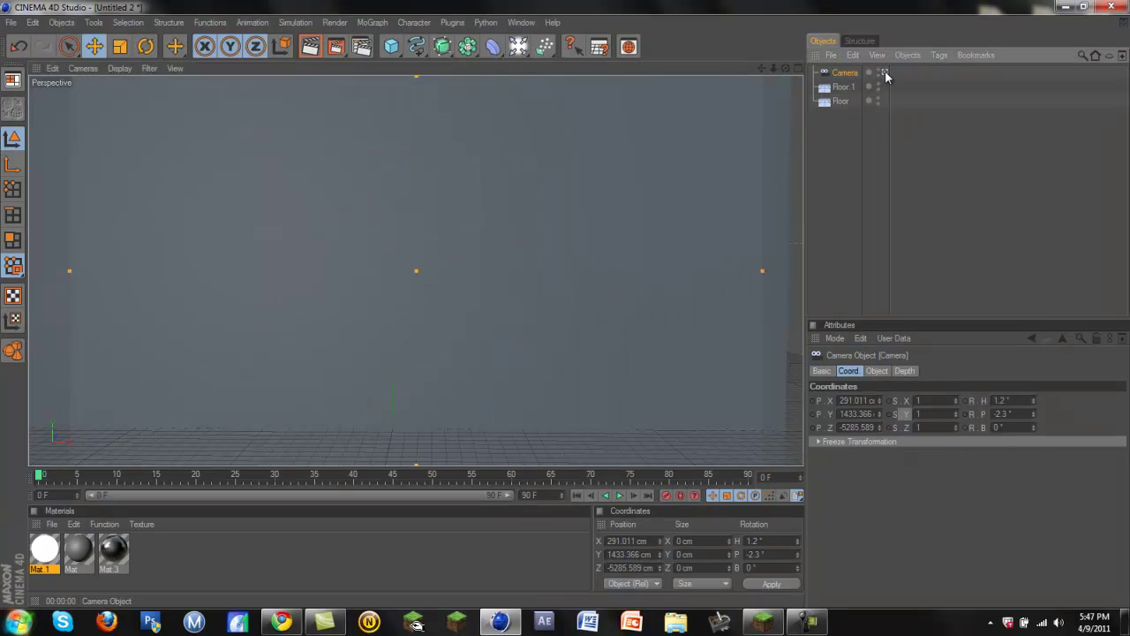
click(885, 72)
scroll(606, 144, up, 1)
scroll(606, 144, down, 4)
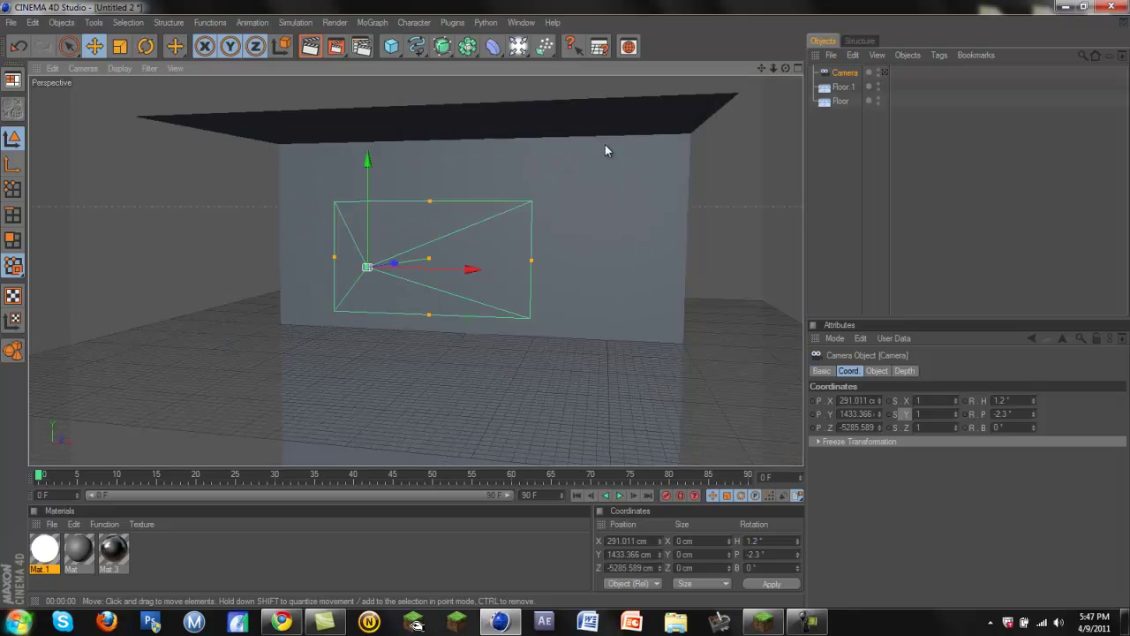
scroll(604, 144, down, 1)
click(487, 129)
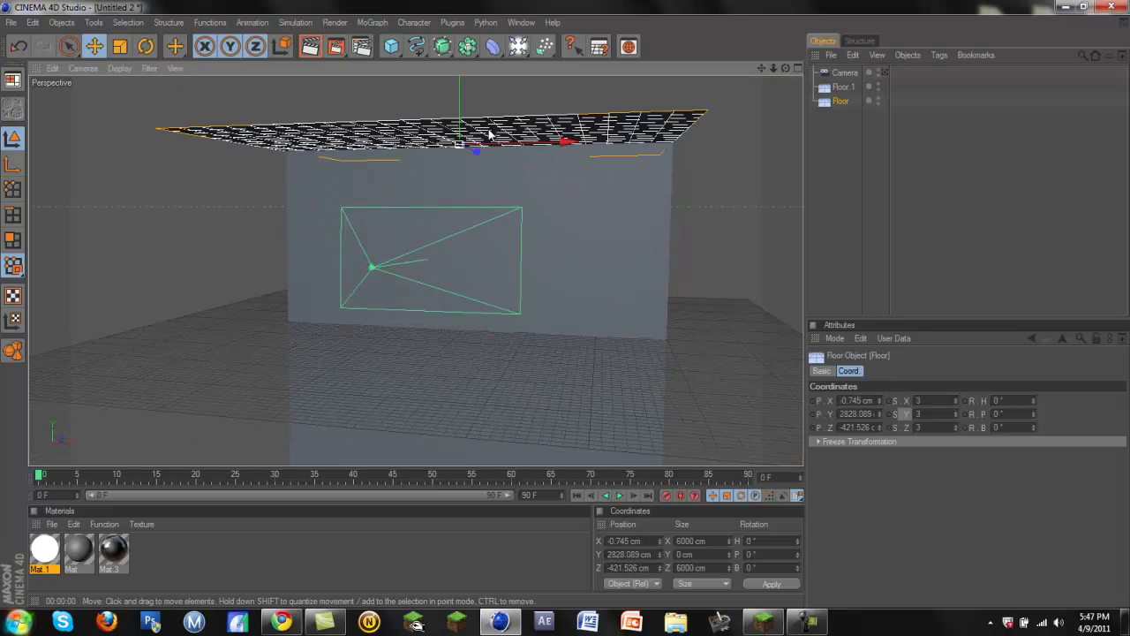
Apply the white Mat.1 material to the ceiling and the Mat material to the back wall.
click(245, 552)
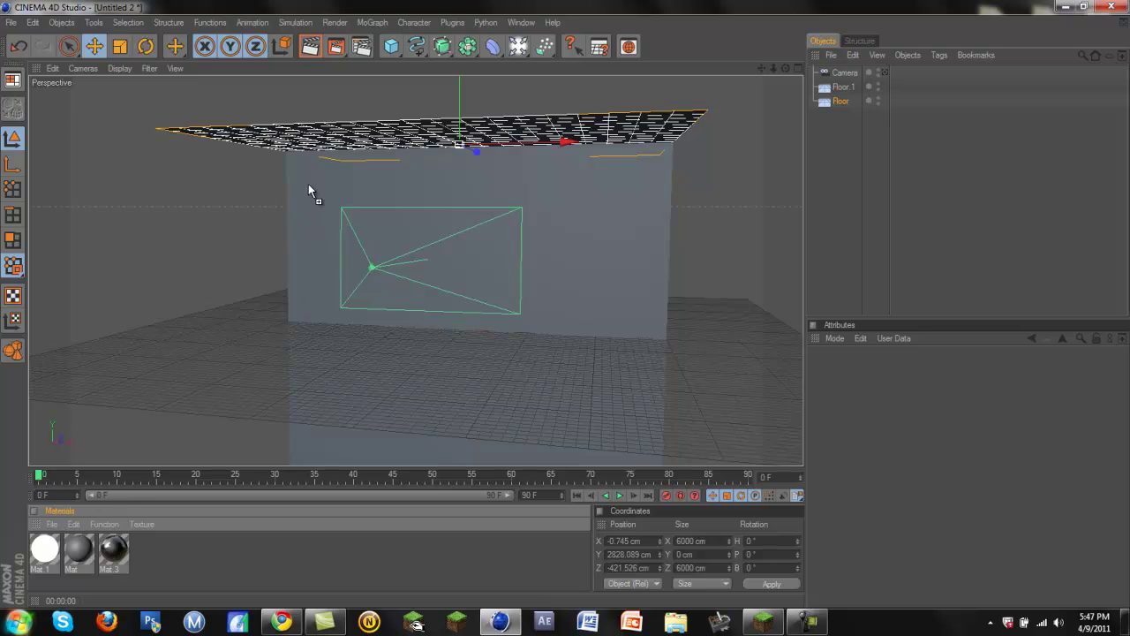
drag(311, 188, 364, 143)
click(896, 196)
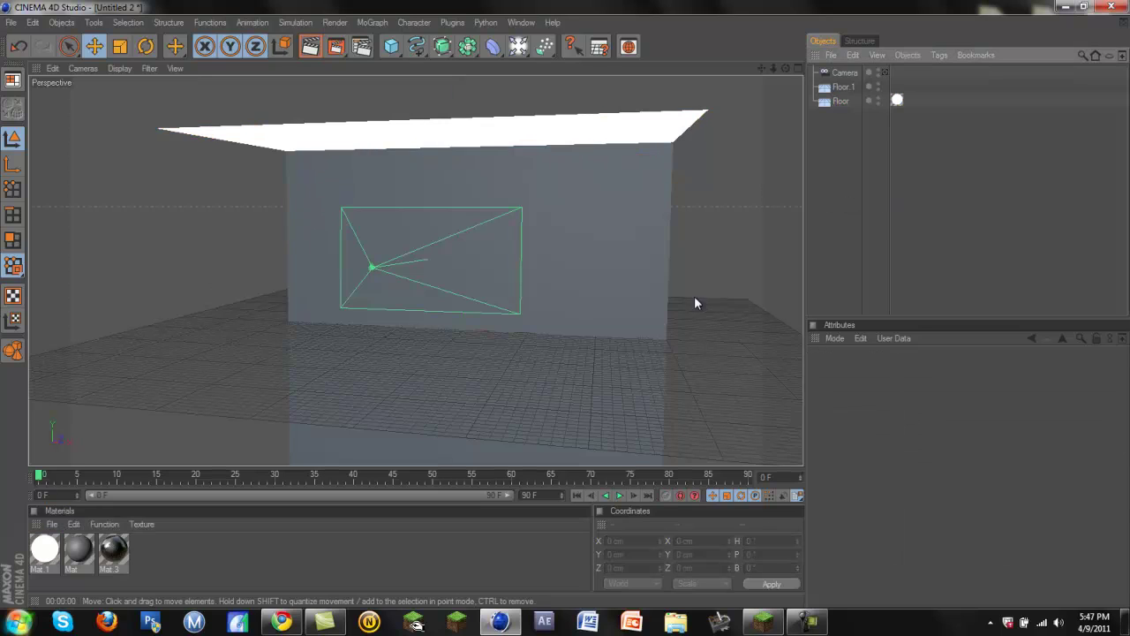
drag(78, 549, 561, 282)
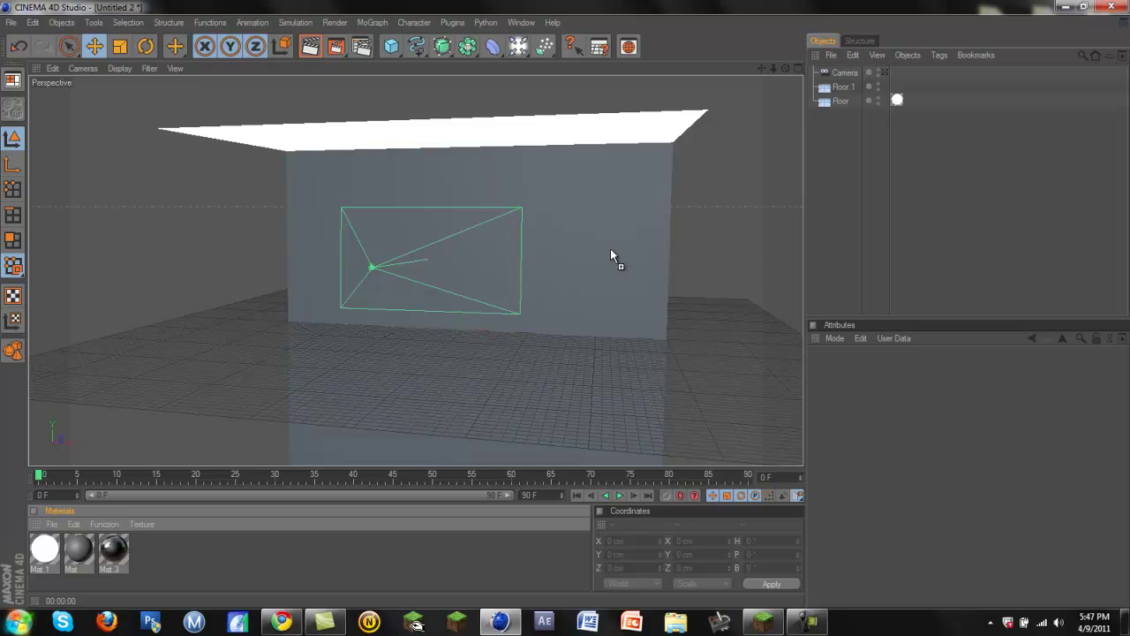
drag(610, 249, 609, 250)
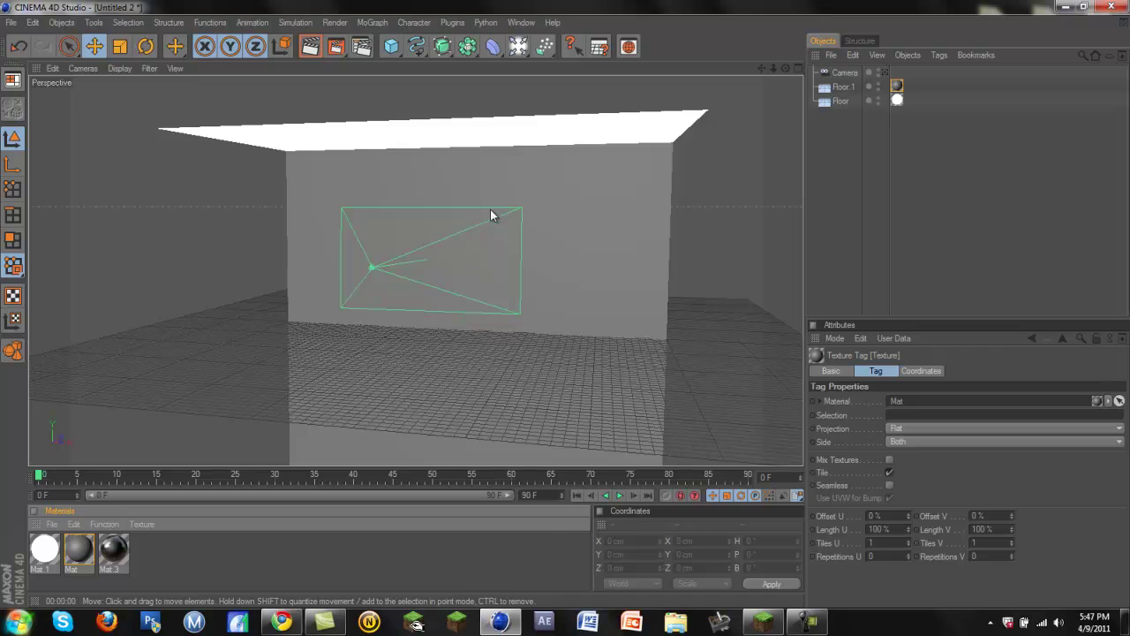
Through the camera view, add a MoText object and move it up and back toward the wall.
click(883, 72)
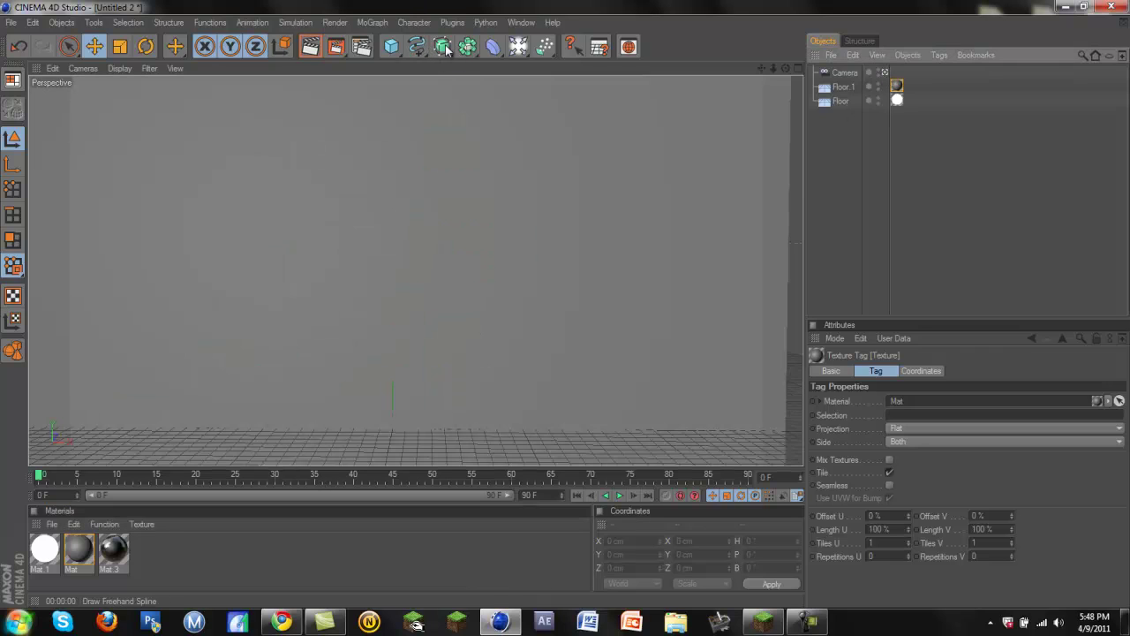
click(372, 22)
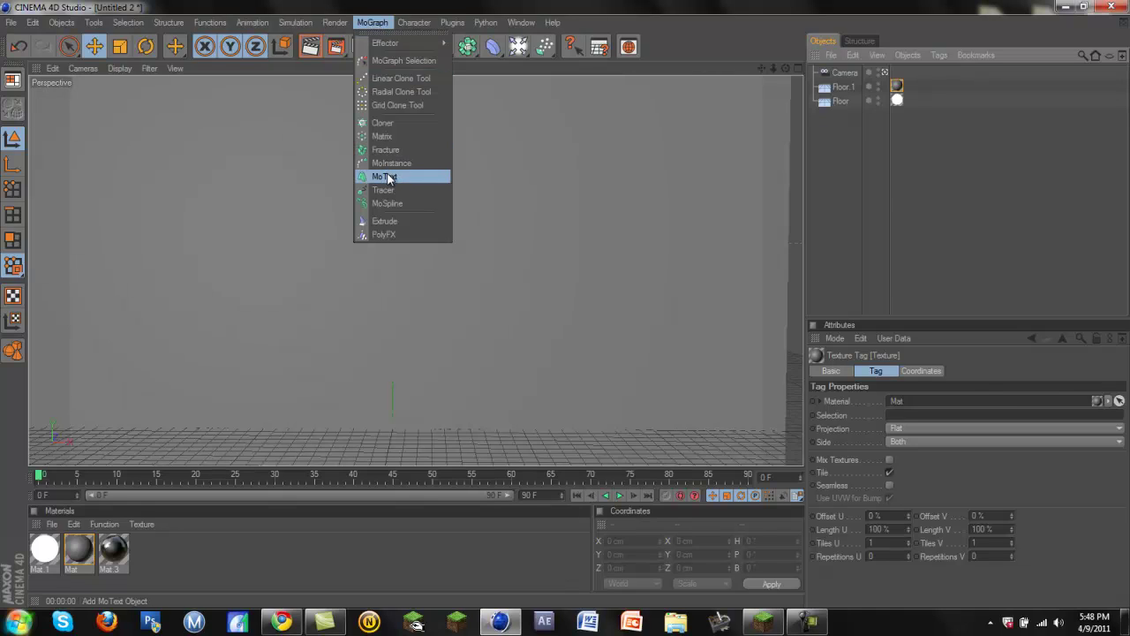
click(385, 177)
drag(393, 364, 447, 336)
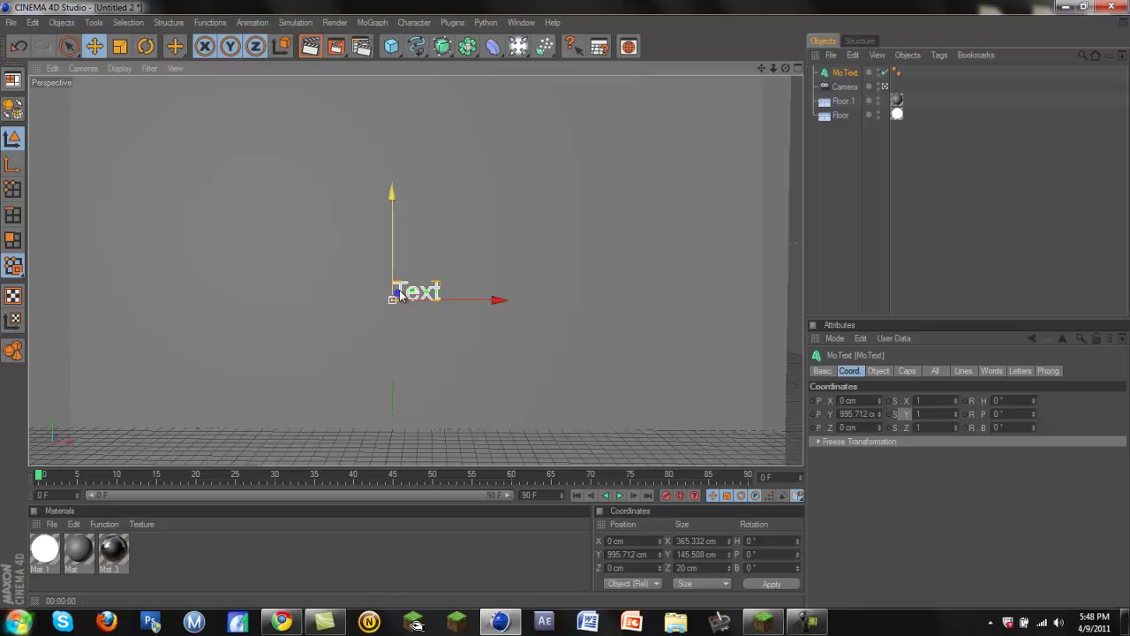
drag(400, 295, 527, 432)
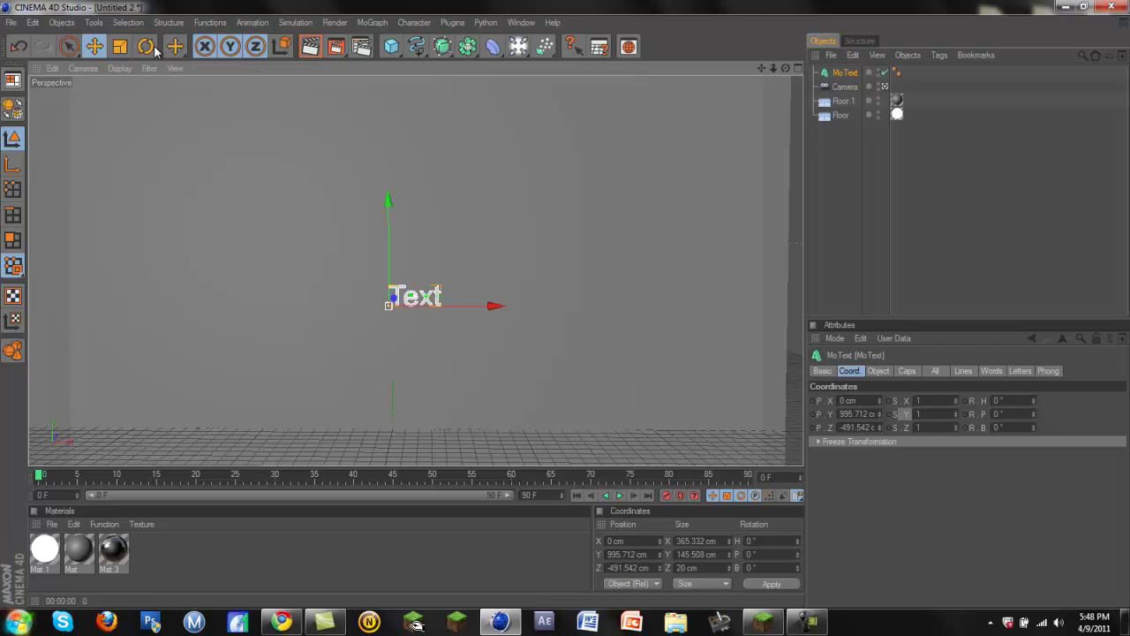
Scale the MoText up to about 1082 × 431 cm.
click(120, 50)
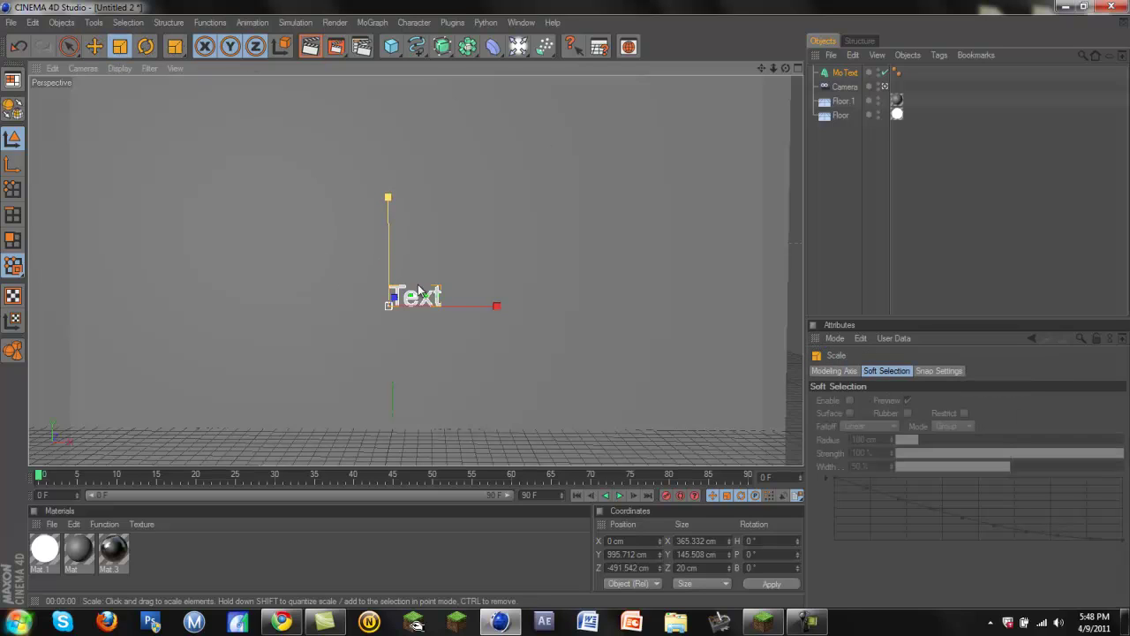
drag(498, 307, 558, 317)
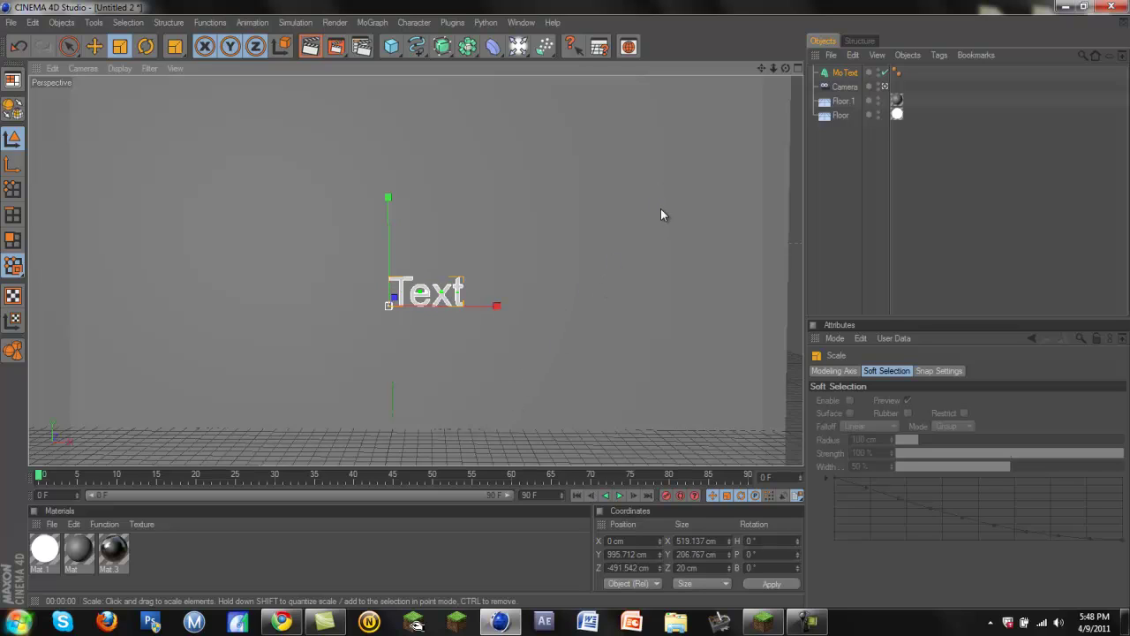
drag(573, 283, 583, 309)
Move the MoText left along X to about −343 cm.
click(844, 74)
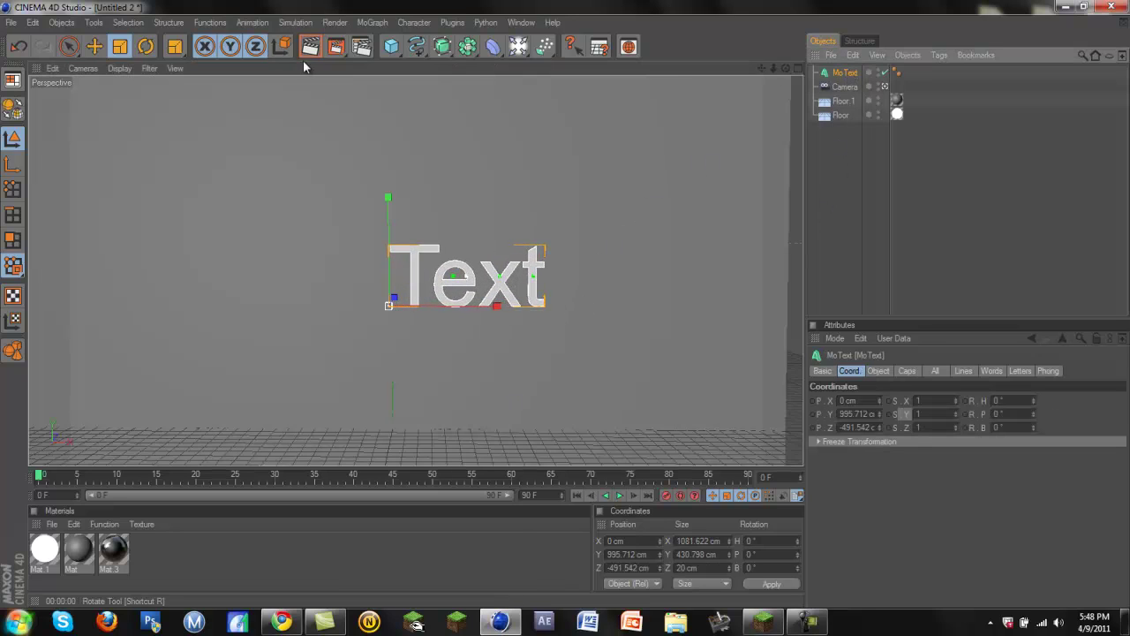
click(94, 46)
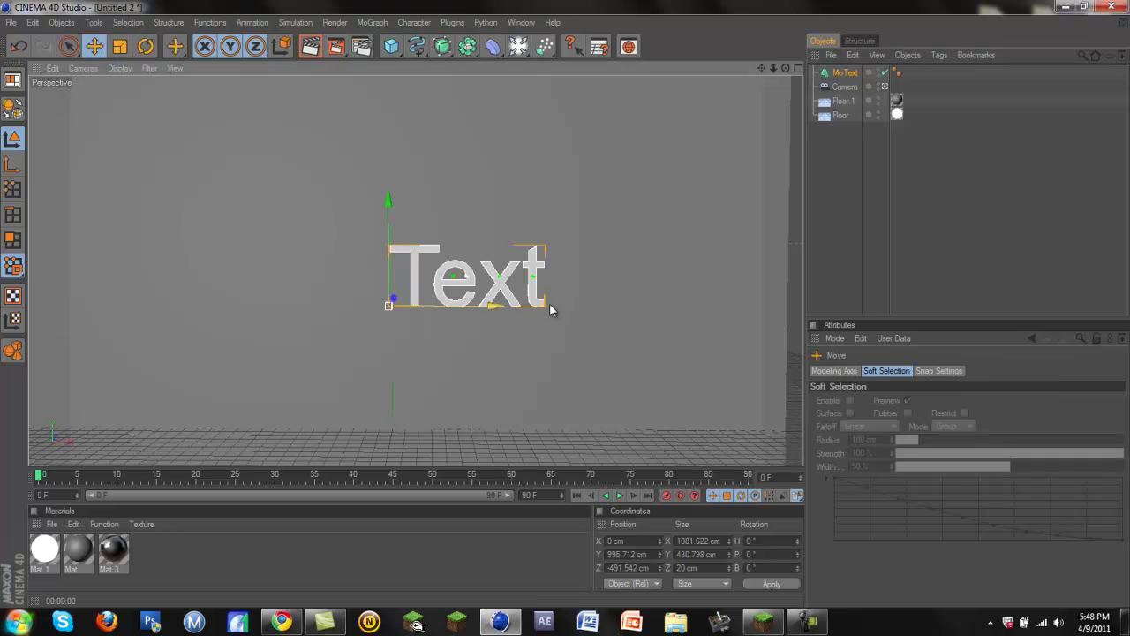
drag(495, 306, 562, 311)
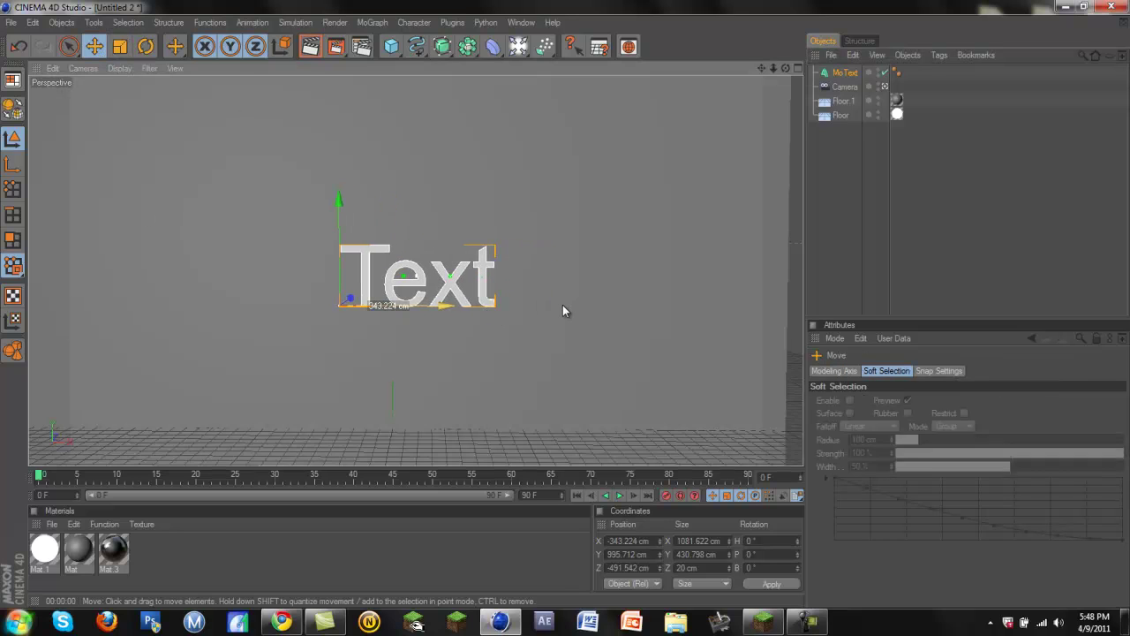
Set the MoText text alignment to Middle.
click(841, 73)
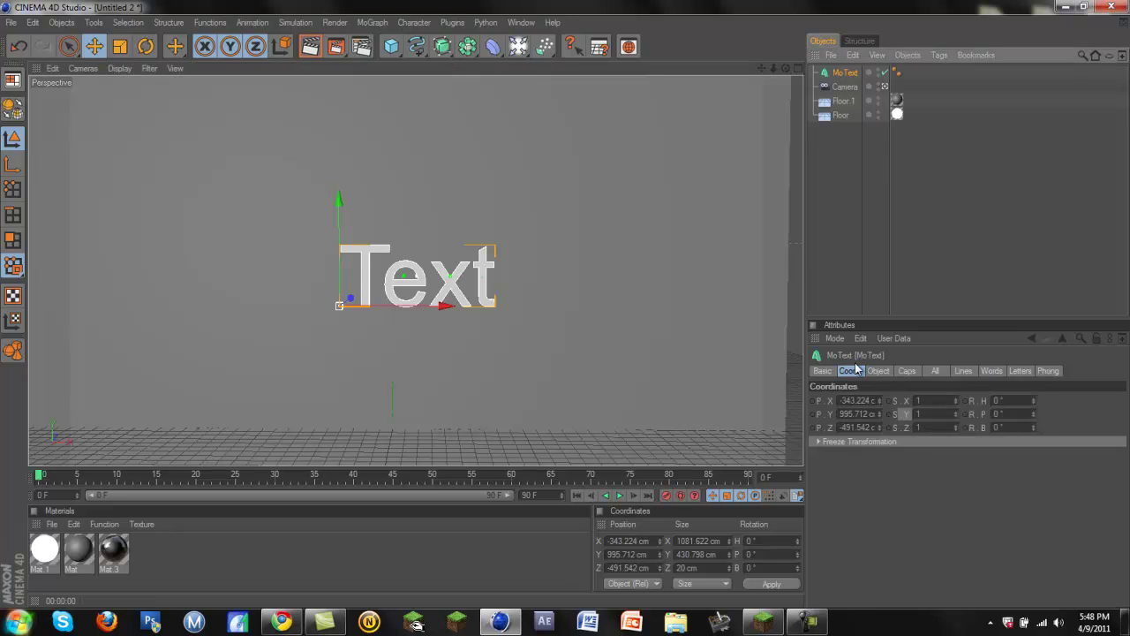
click(878, 371)
click(916, 499)
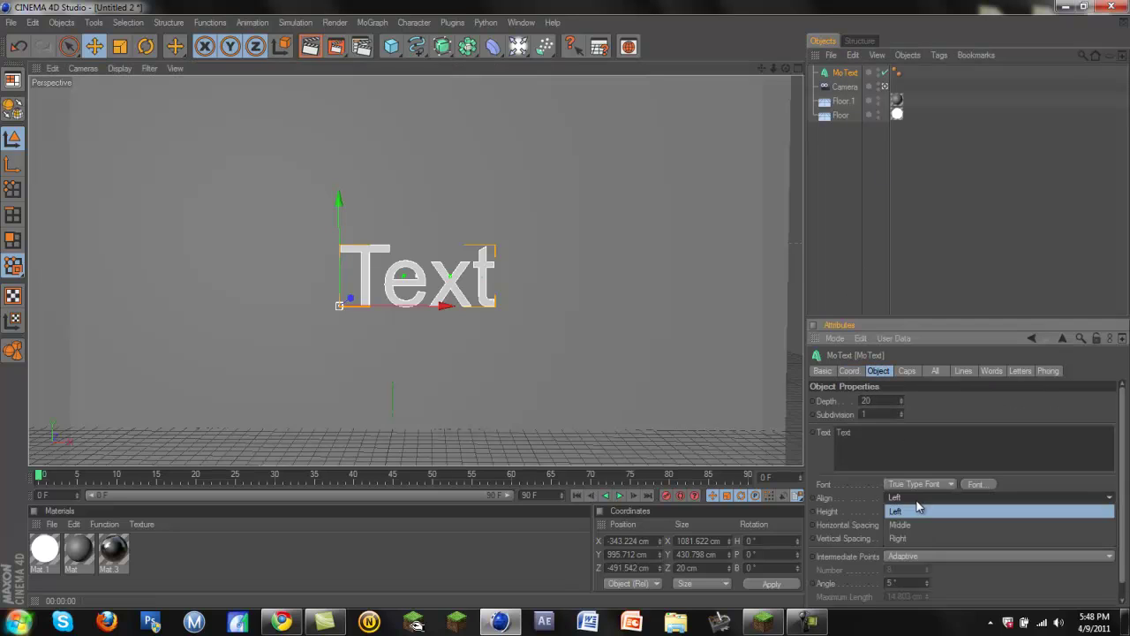
click(918, 524)
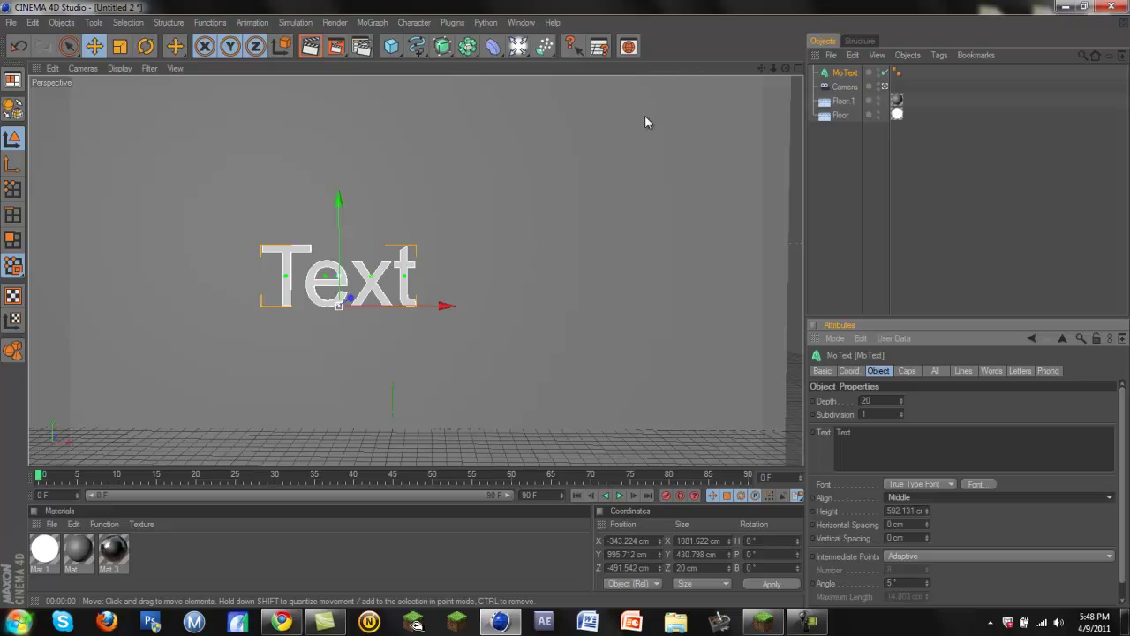
Move the text near the scene centre and set its extrusion depth to 200 cm.
drag(433, 306, 580, 302)
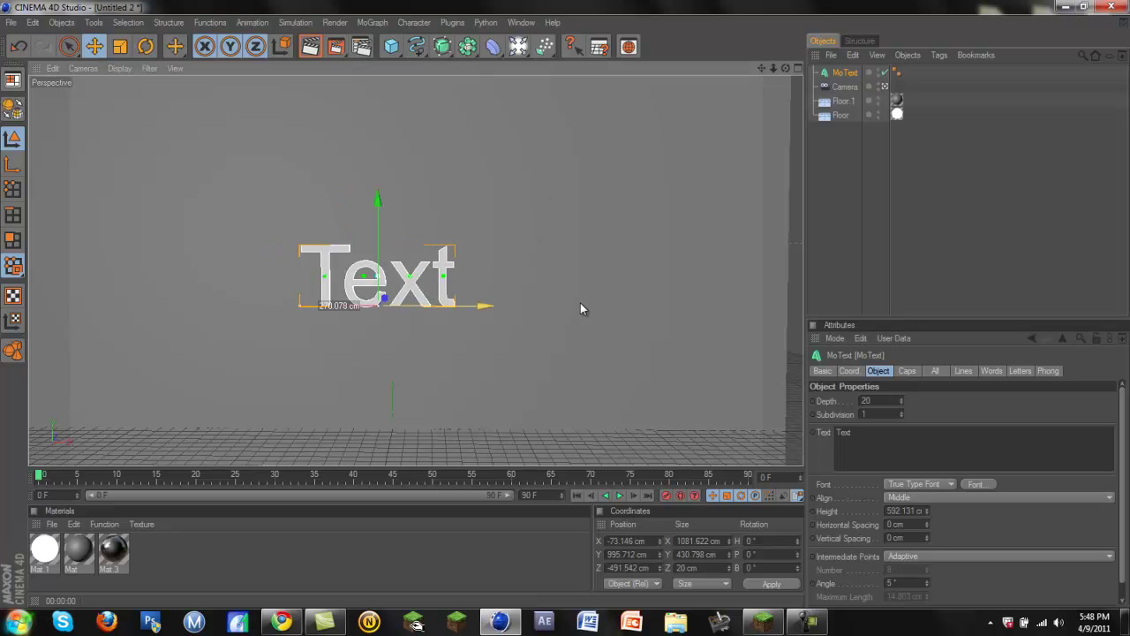
double_click(870, 401)
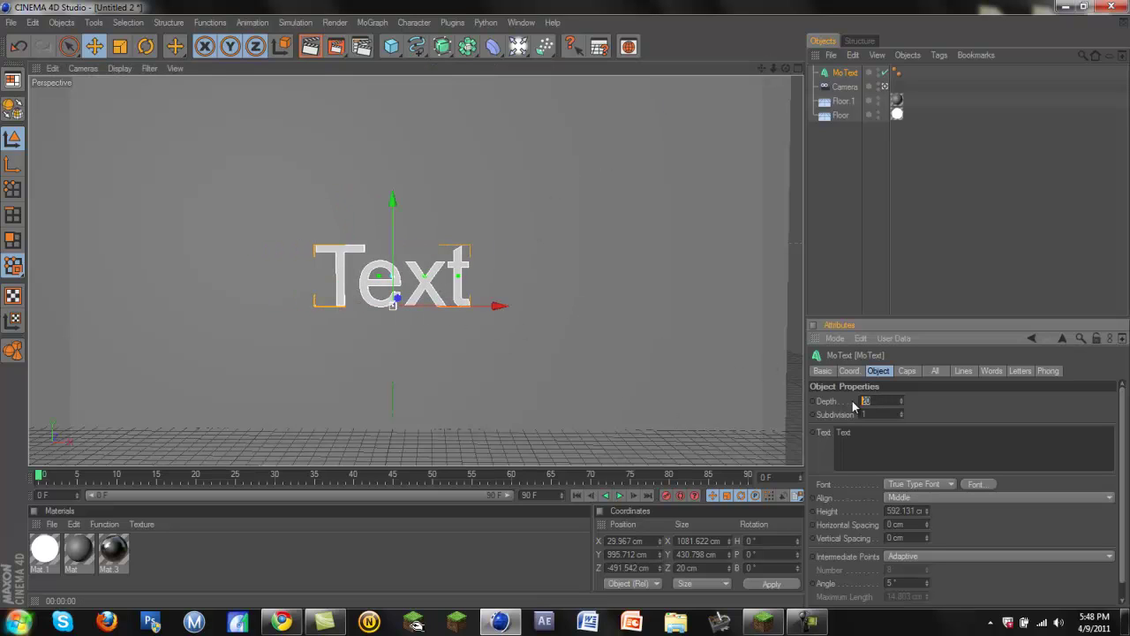
text(200)
key(Return)
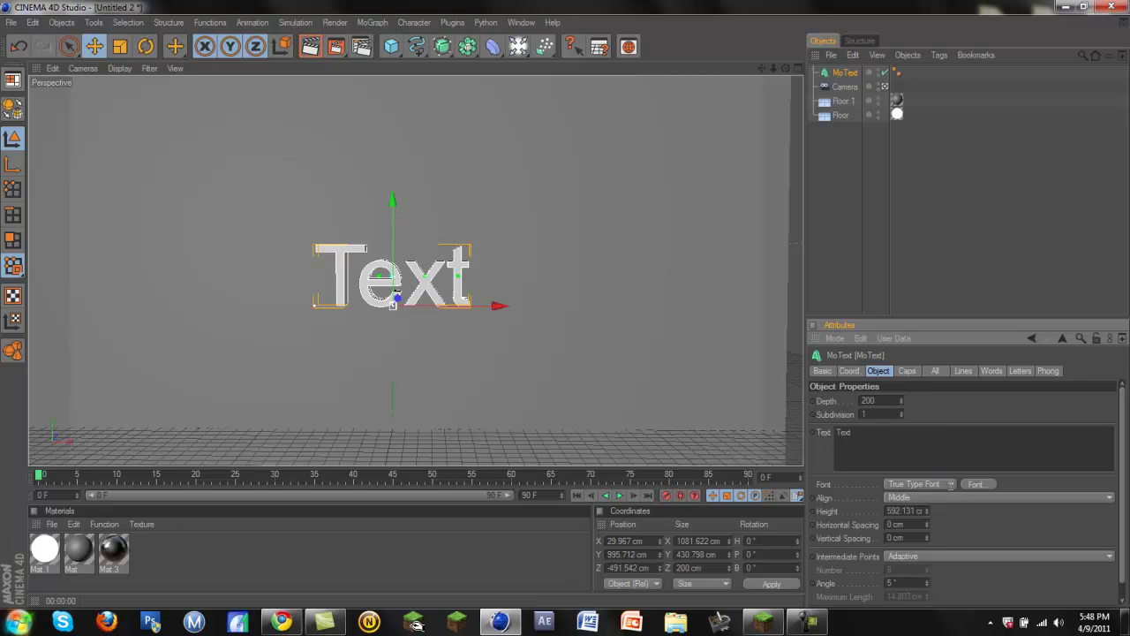
Change the MoText word to 'Gloss' and set its font to BatmanForever.
drag(886, 432, 760, 439)
text(Gloss)
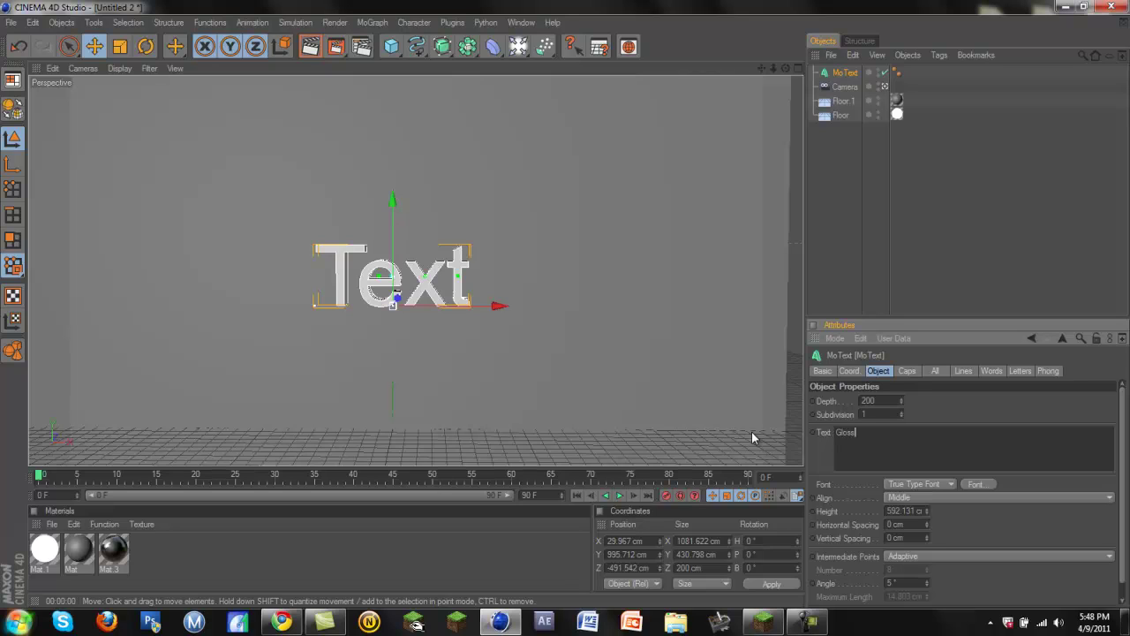
click(977, 417)
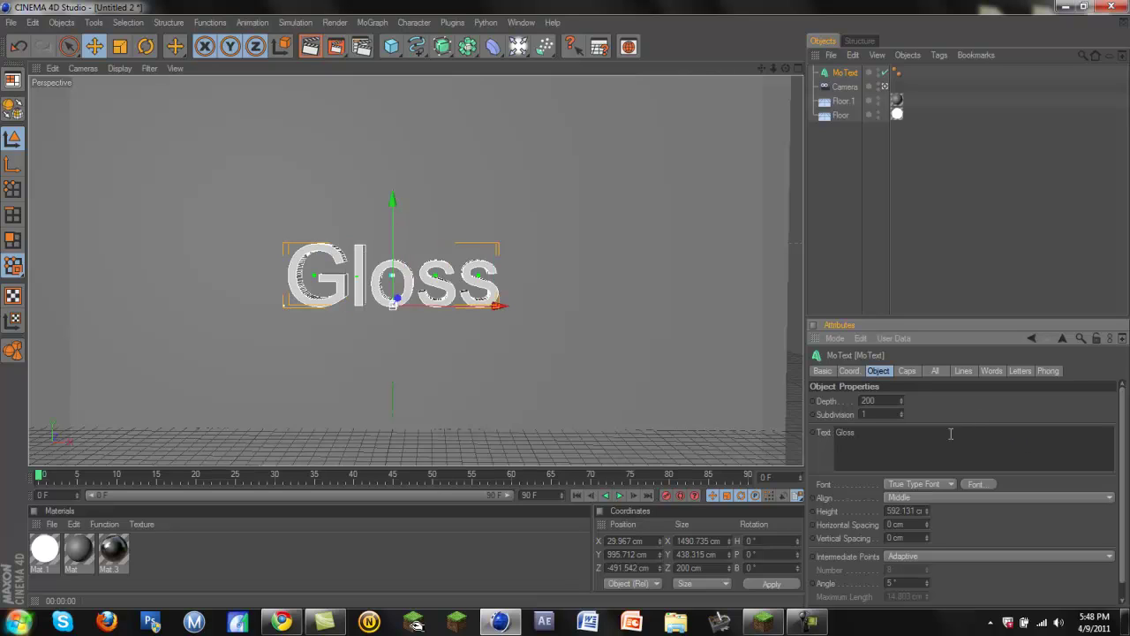
click(971, 484)
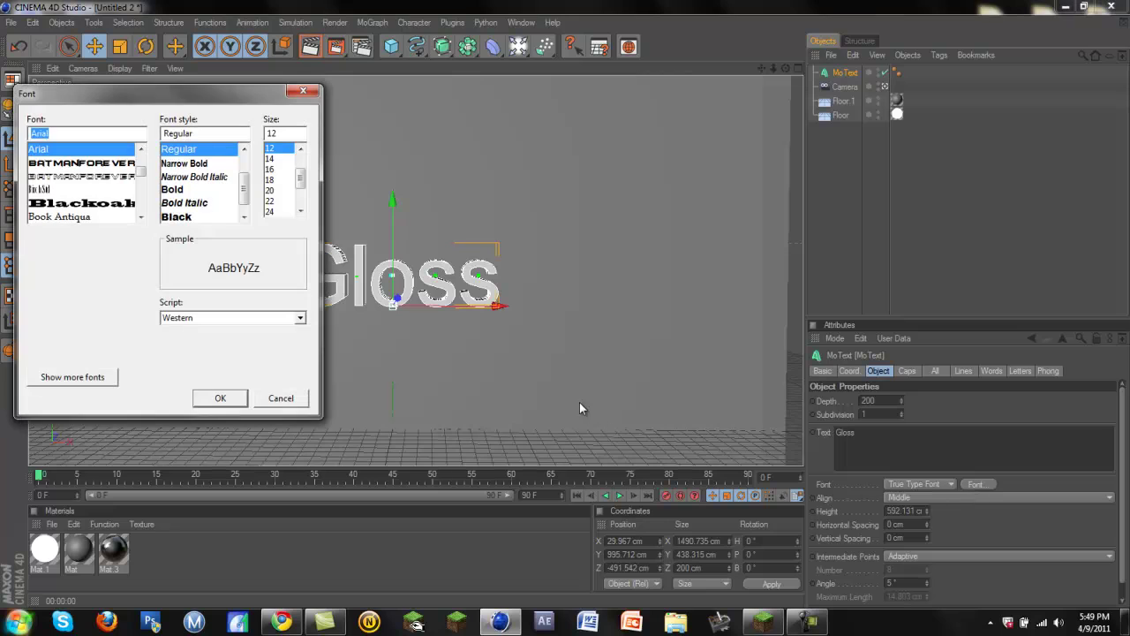
click(128, 162)
click(212, 396)
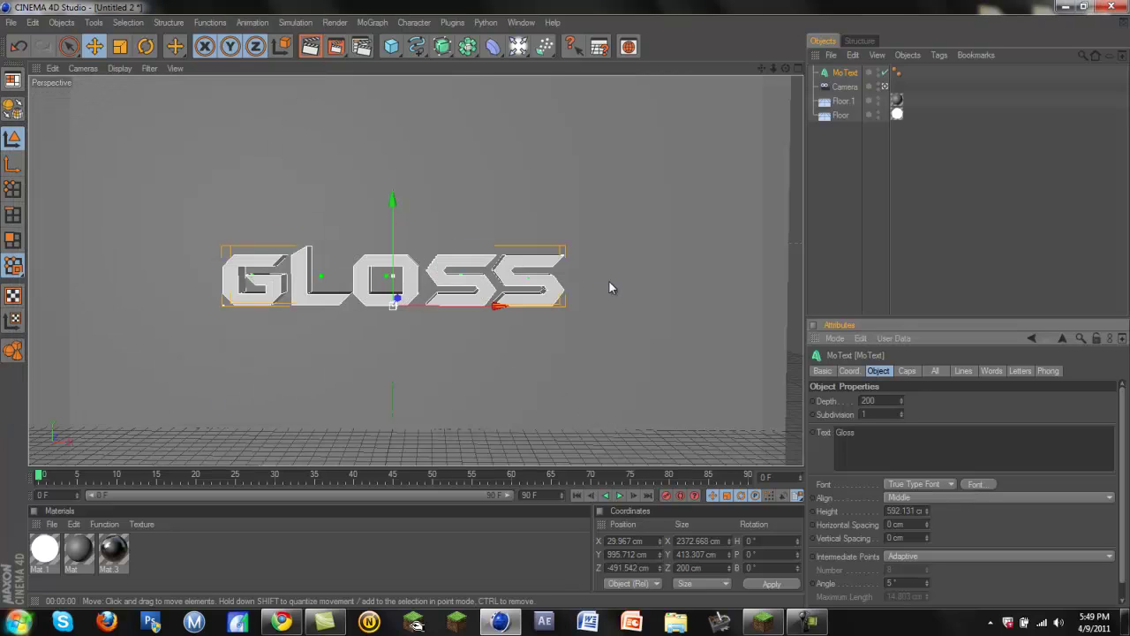
click(698, 297)
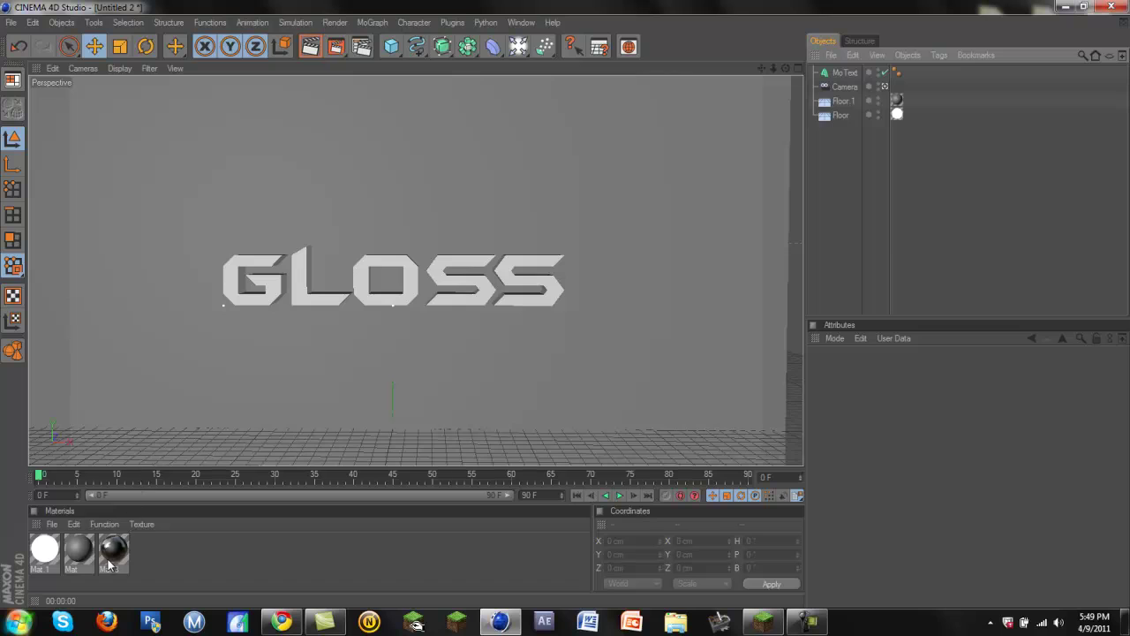
Give the MoText Fillet Cap on both Start and End, then orbit to view the bevels.
click(301, 289)
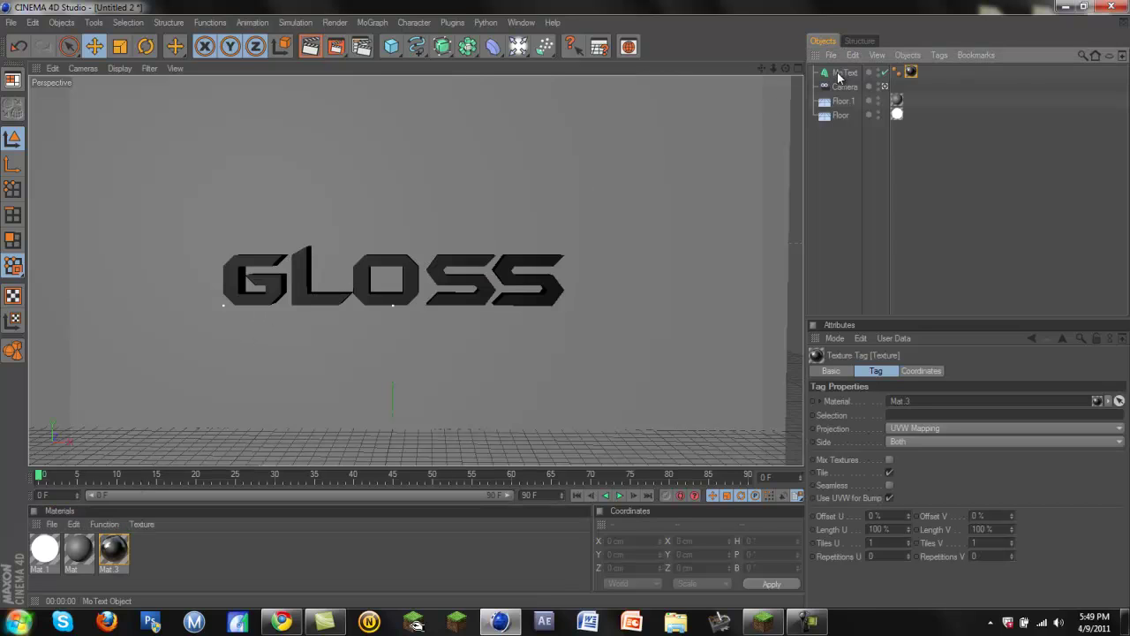
click(909, 370)
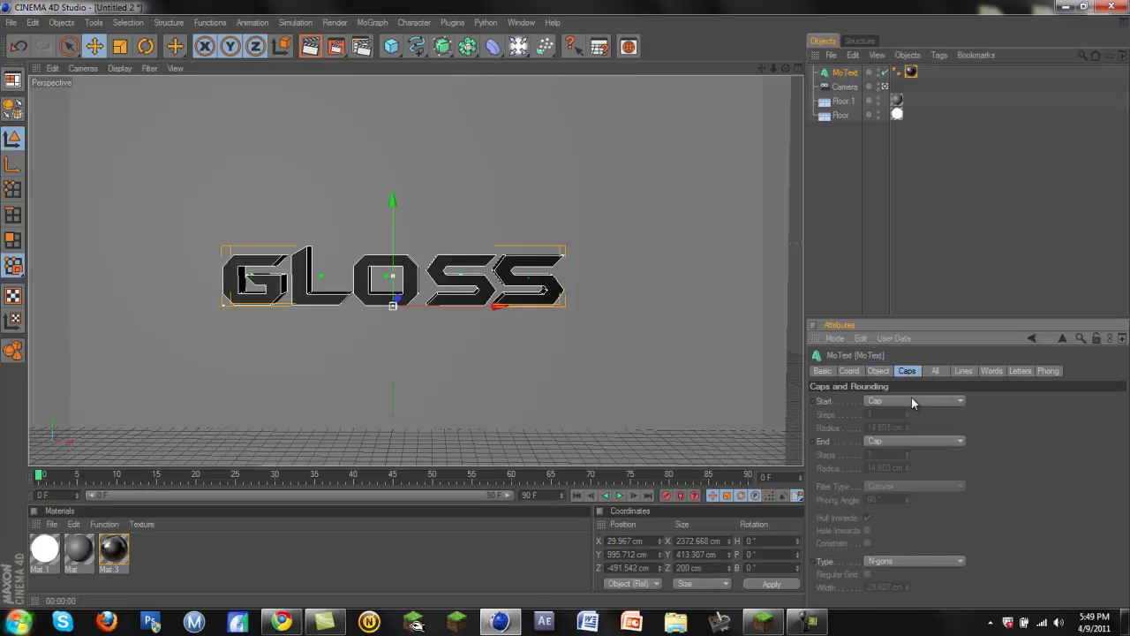
click(911, 399)
click(903, 453)
click(909, 441)
click(883, 492)
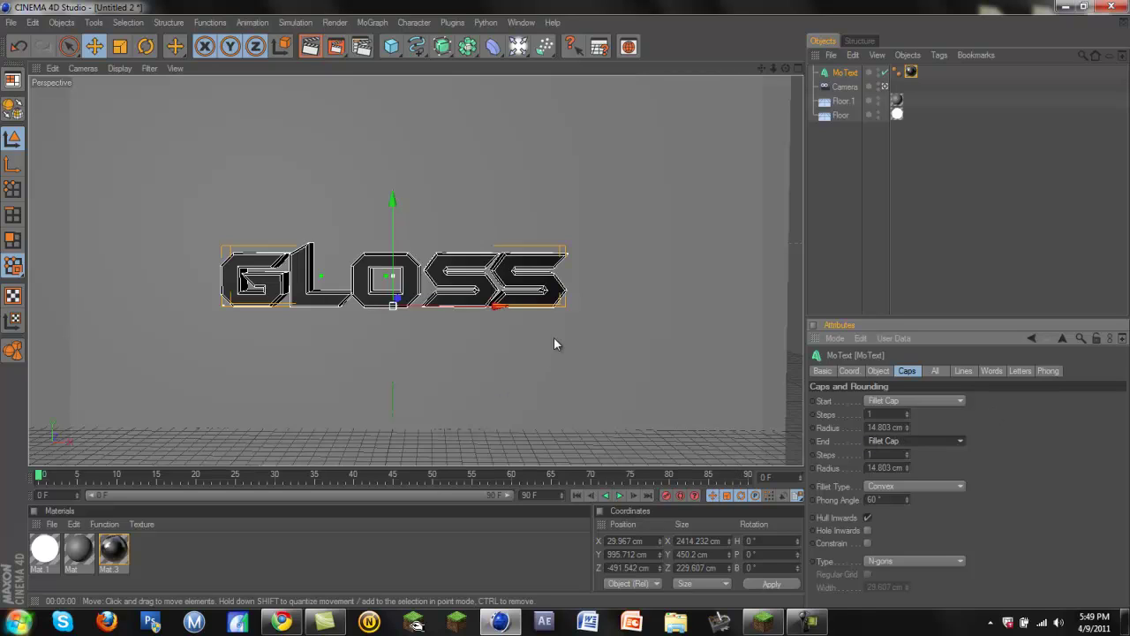
click(862, 189)
drag(785, 68, 573, 303)
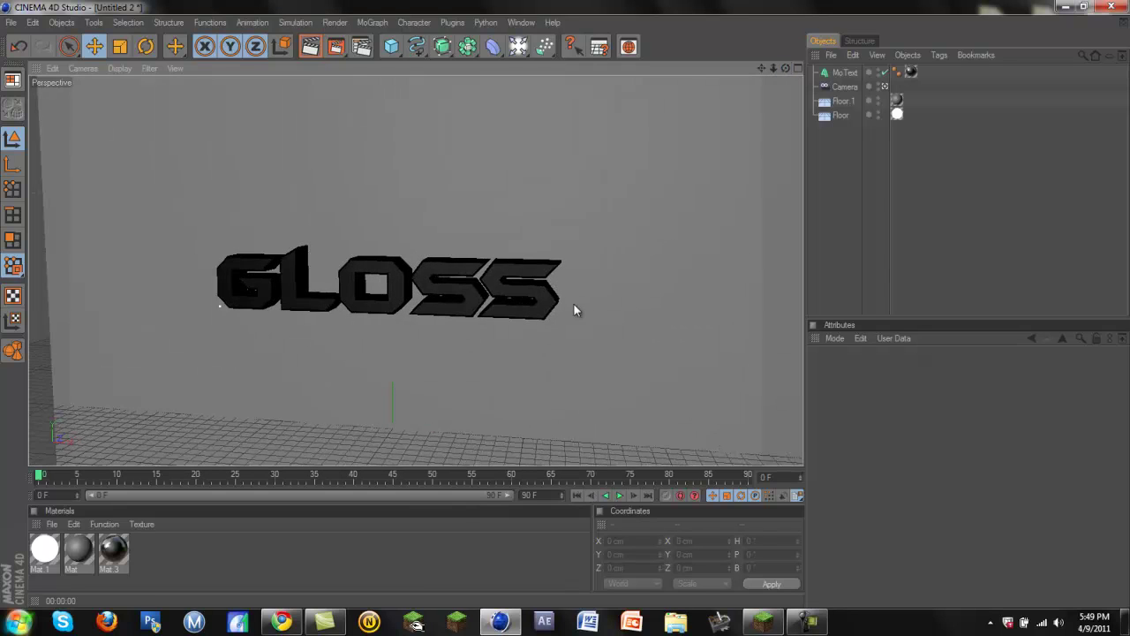
Render the active view to check the grey GLOSS lettering against the light backdrop.
click(311, 47)
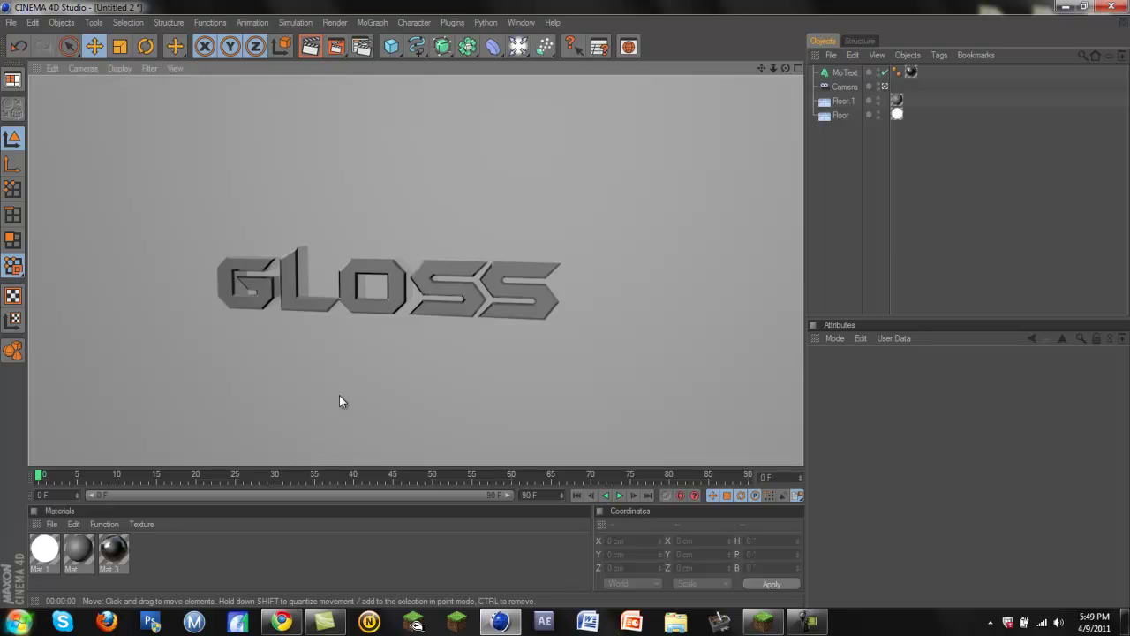
Change the backdrop's Mat colour to a pale grey and test-render.
click(338, 395)
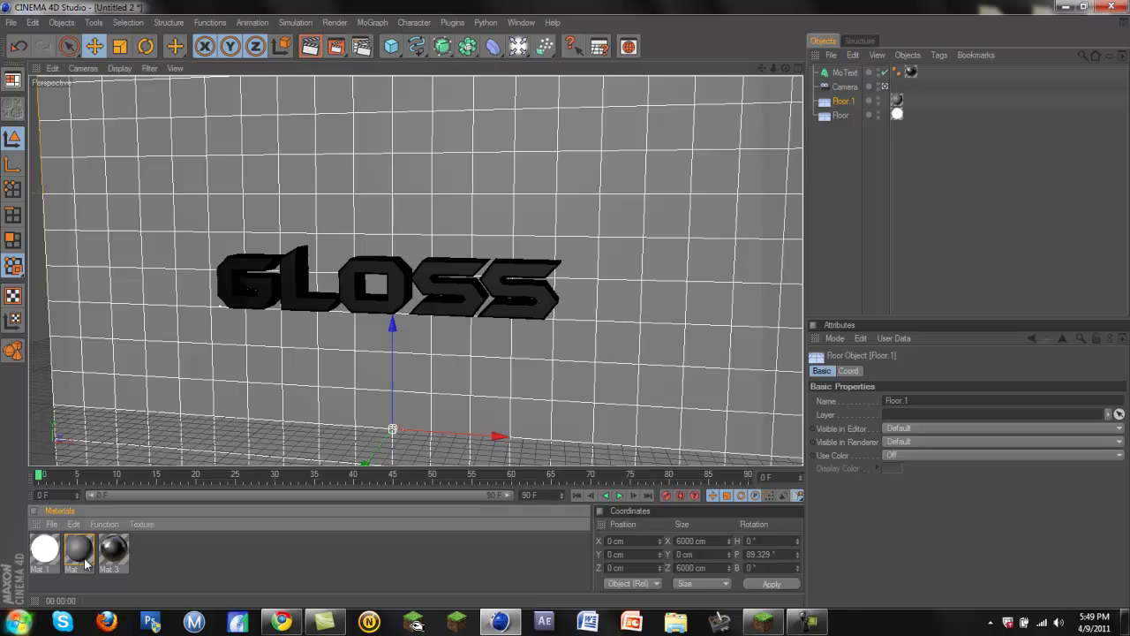
click(81, 558)
double_click(79, 552)
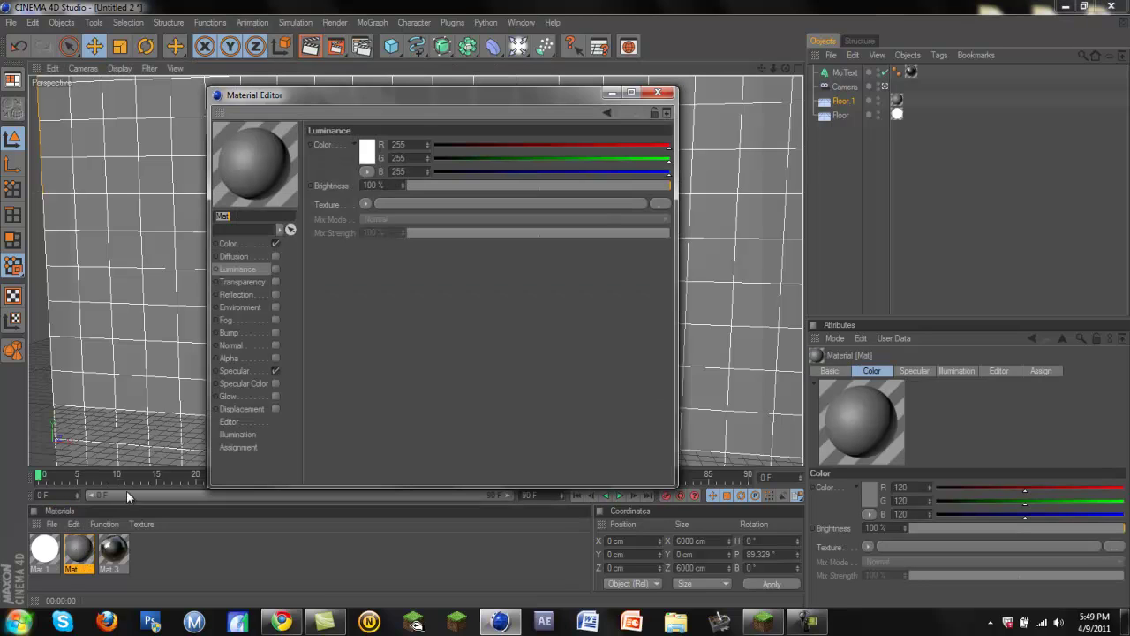
click(257, 243)
click(370, 156)
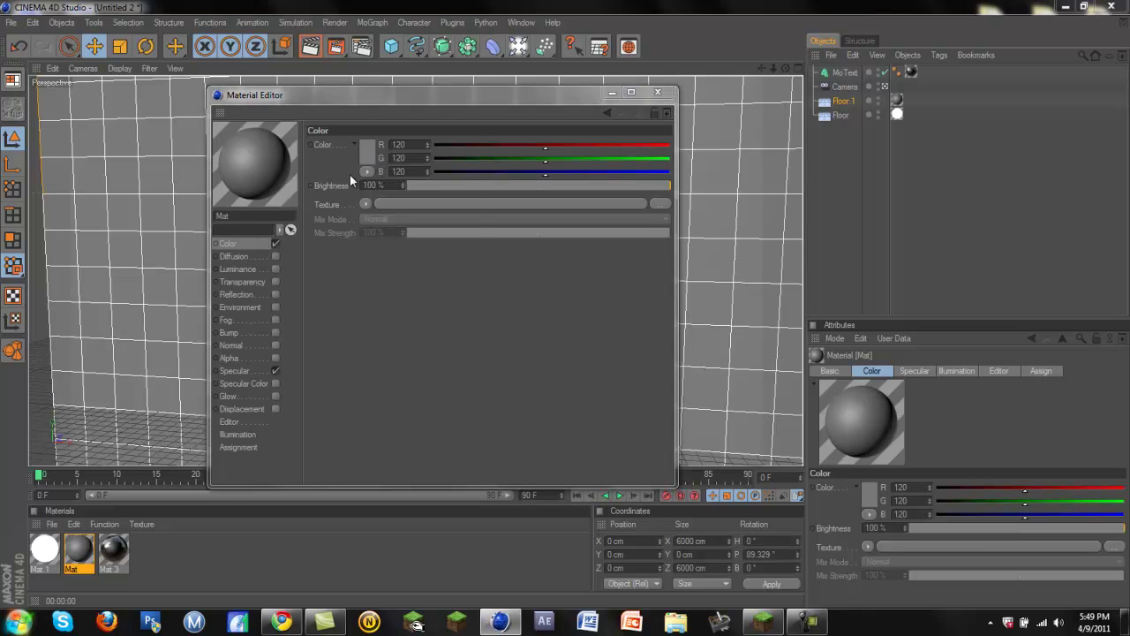
drag(296, 139, 294, 118)
click(347, 223)
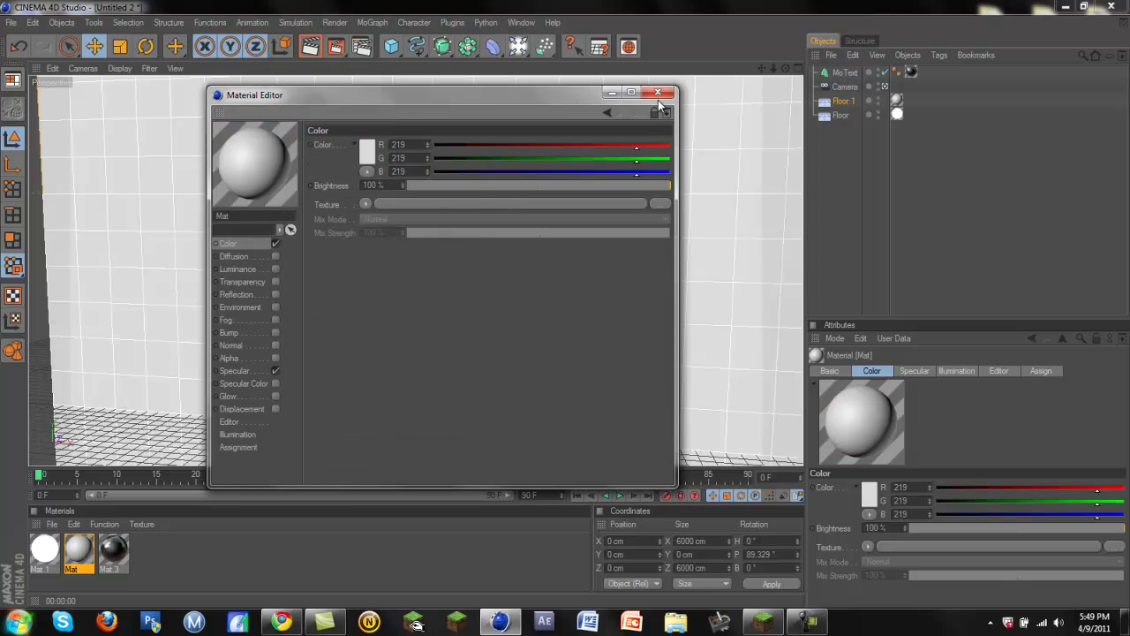
click(657, 91)
click(309, 44)
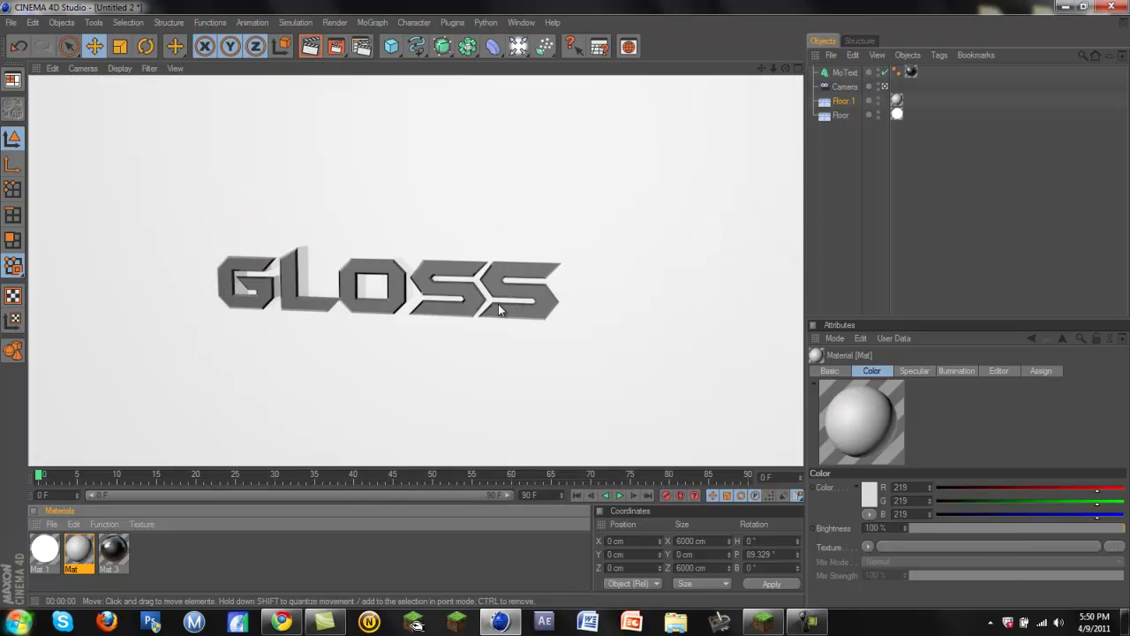
Darken Mat to mid grey (R170 G167 B167) and render again.
double_click(88, 553)
click(361, 157)
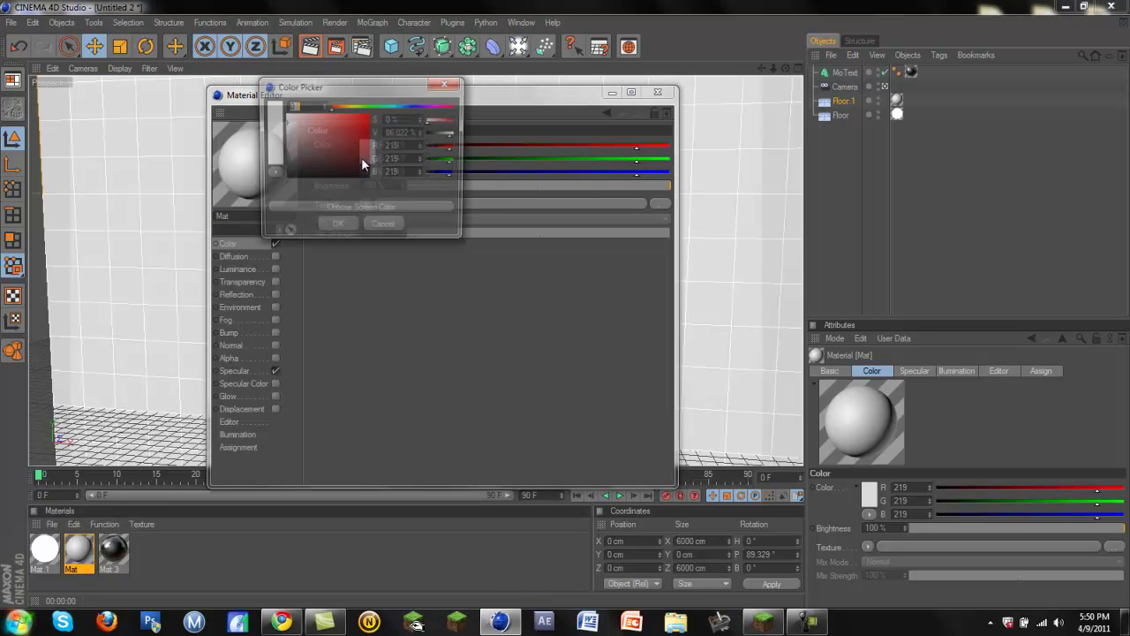
drag(361, 157, 285, 135)
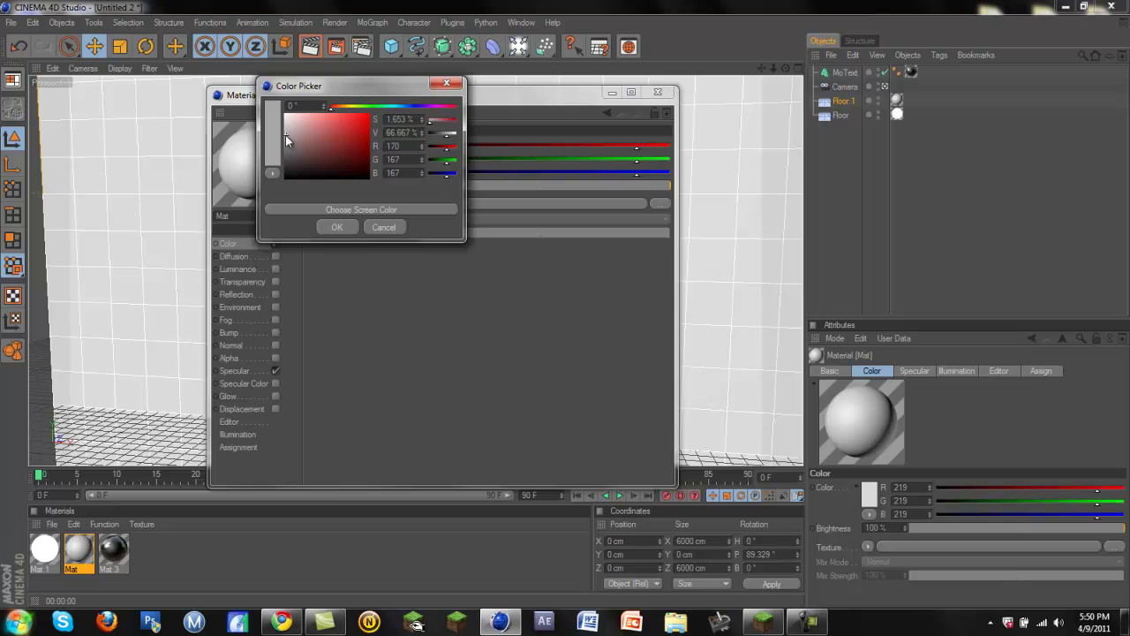
click(333, 226)
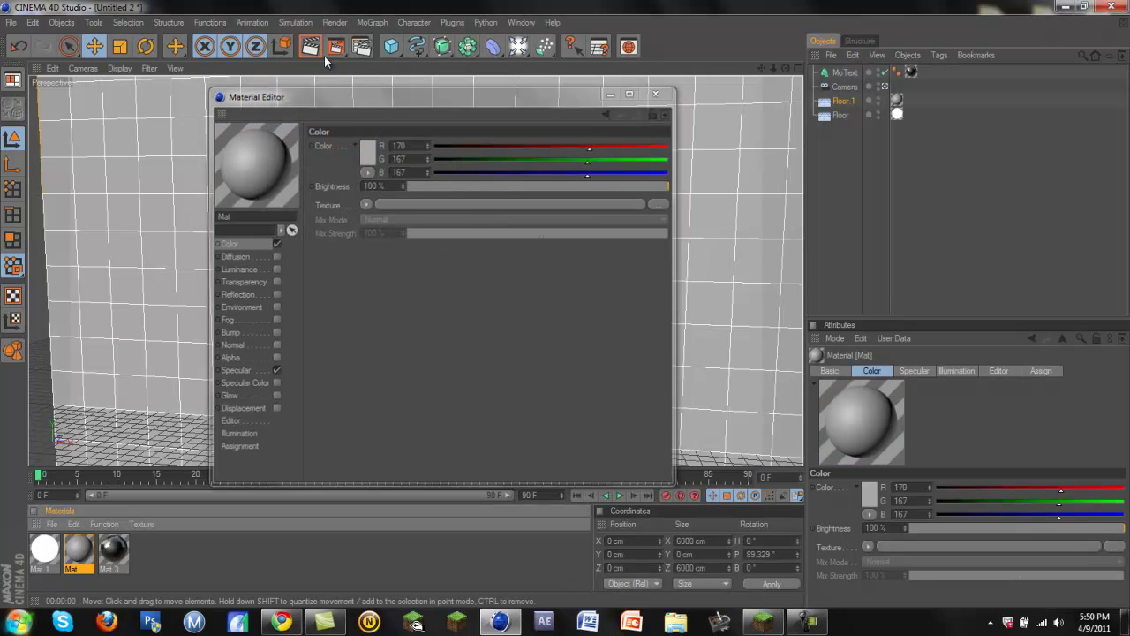
click(658, 93)
click(310, 49)
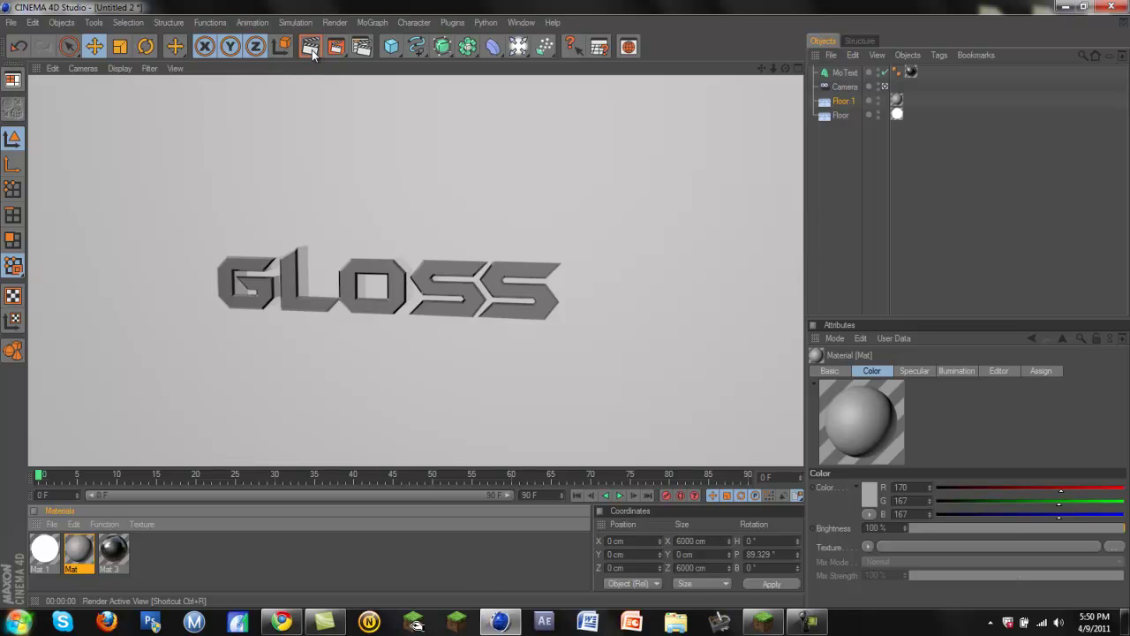
Set the Mat colour to black and render a preview of the floor.
double_click(78, 549)
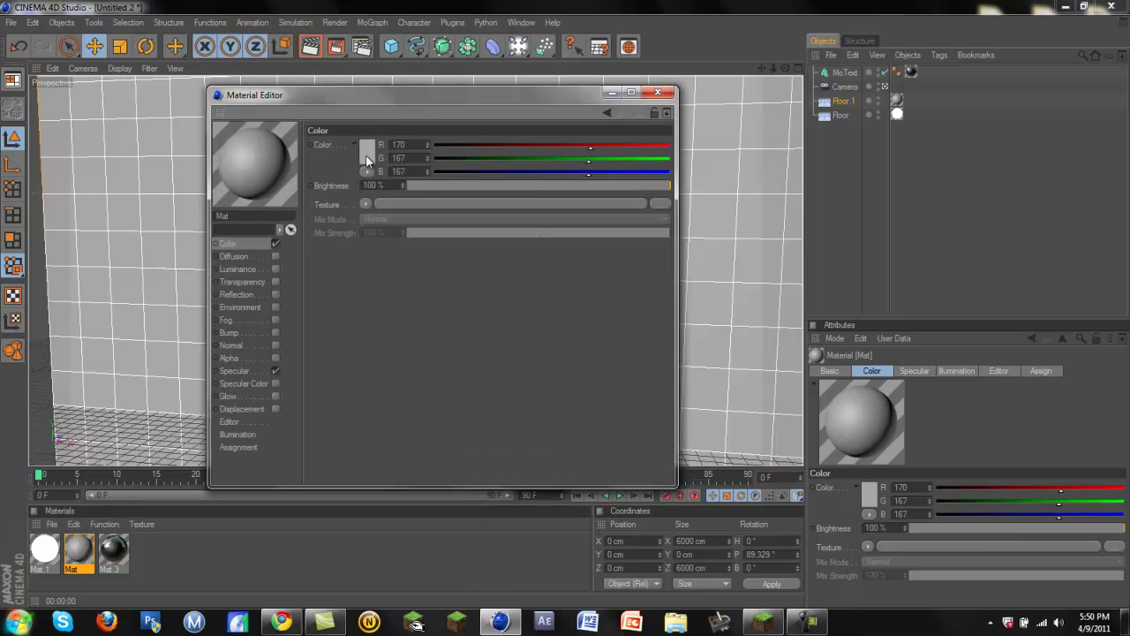
click(369, 150)
click(344, 218)
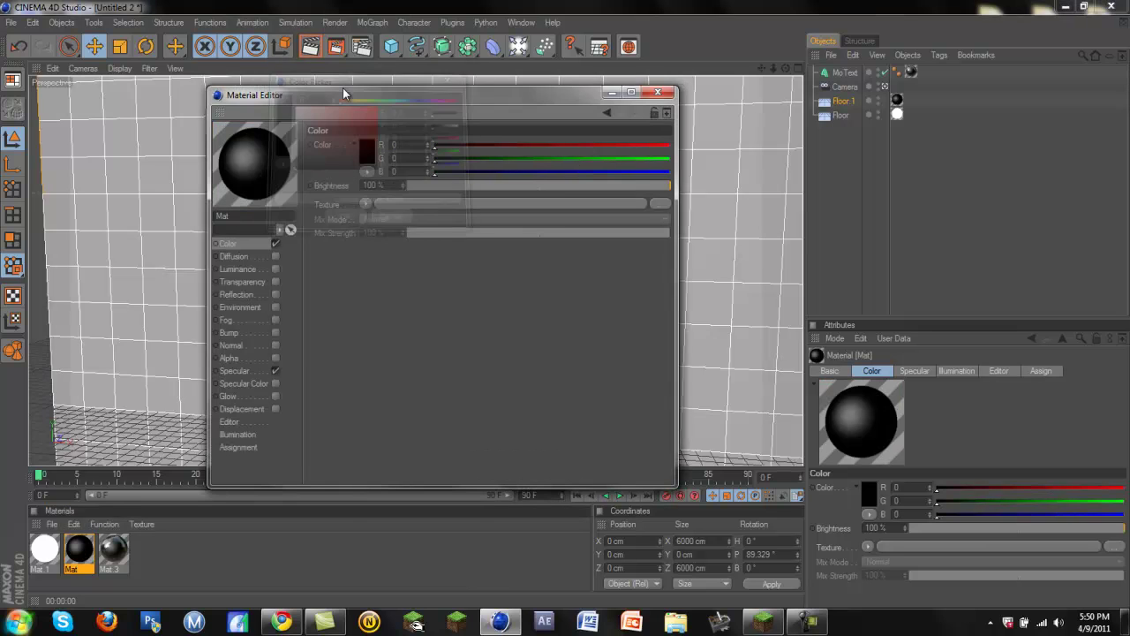
click(310, 45)
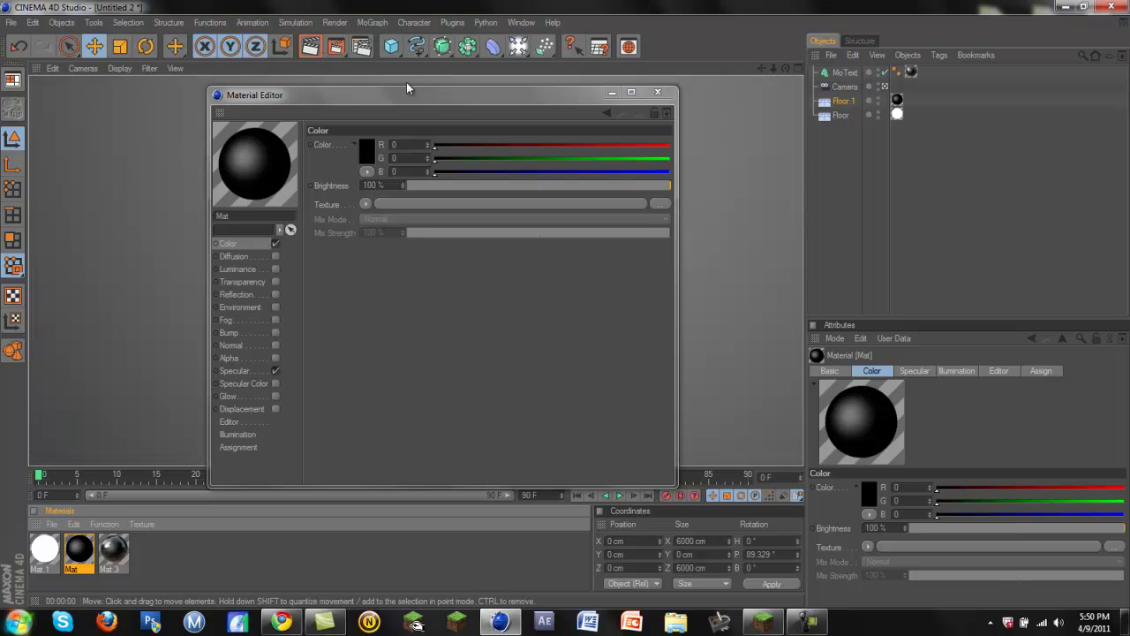
drag(578, 94, 510, 326)
click(590, 328)
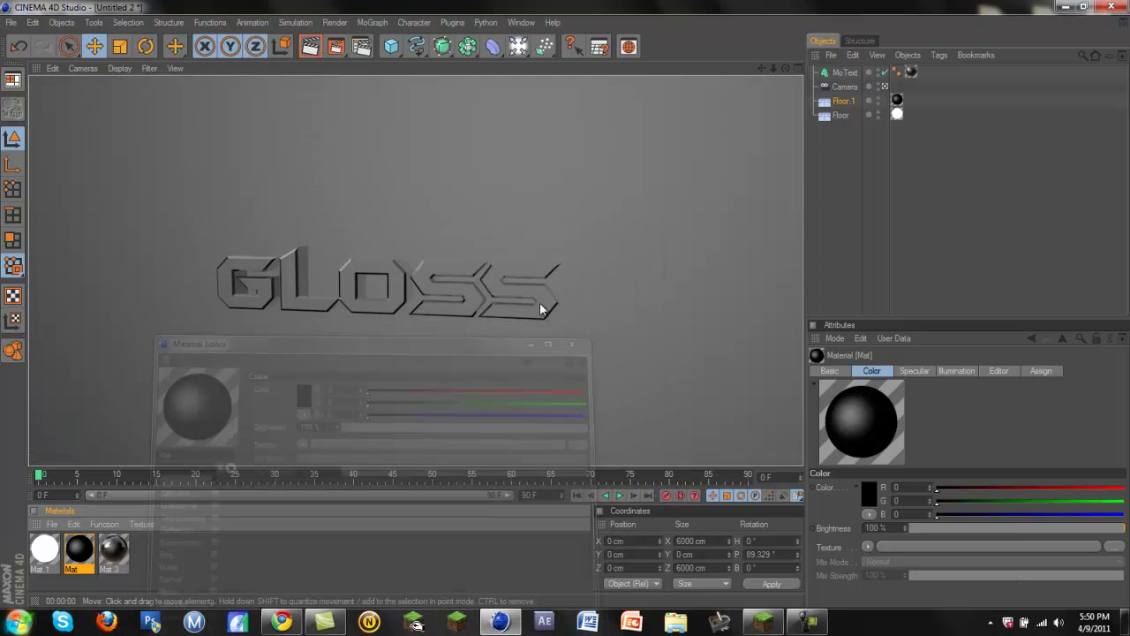
click(310, 46)
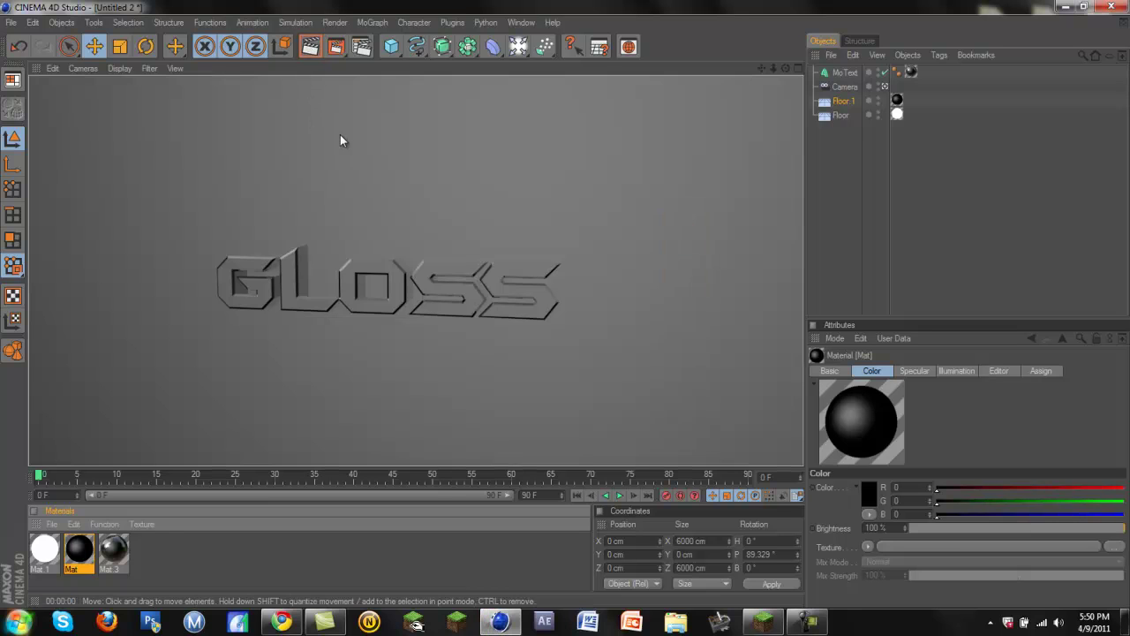
Make Mat pink (R249 G113 B113) and render the pink floor.
click(336, 198)
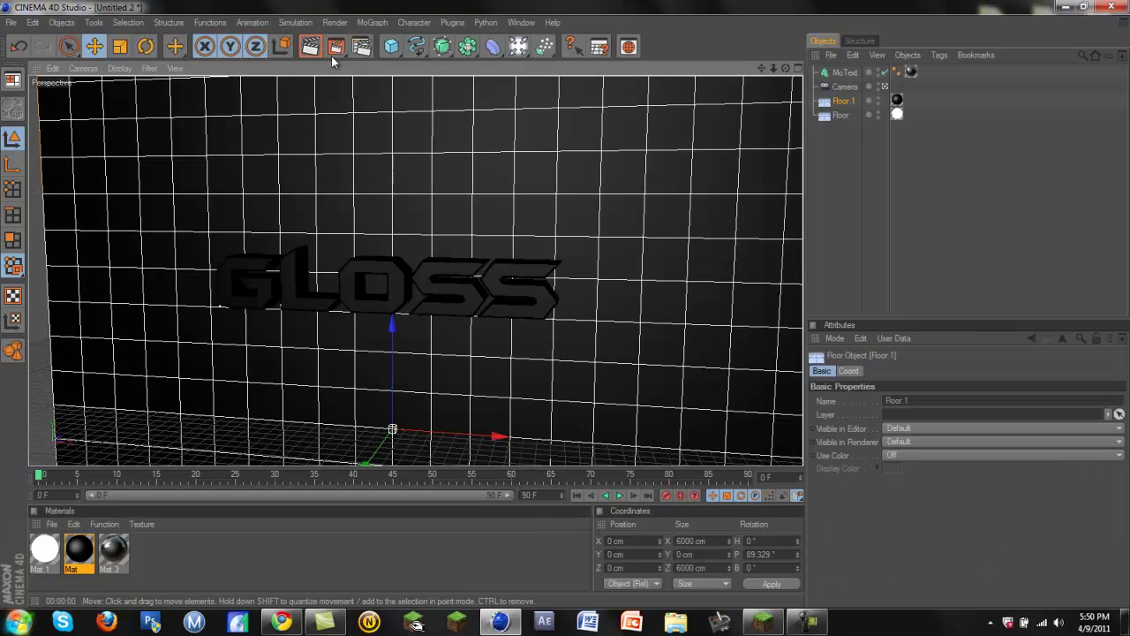
double_click(86, 553)
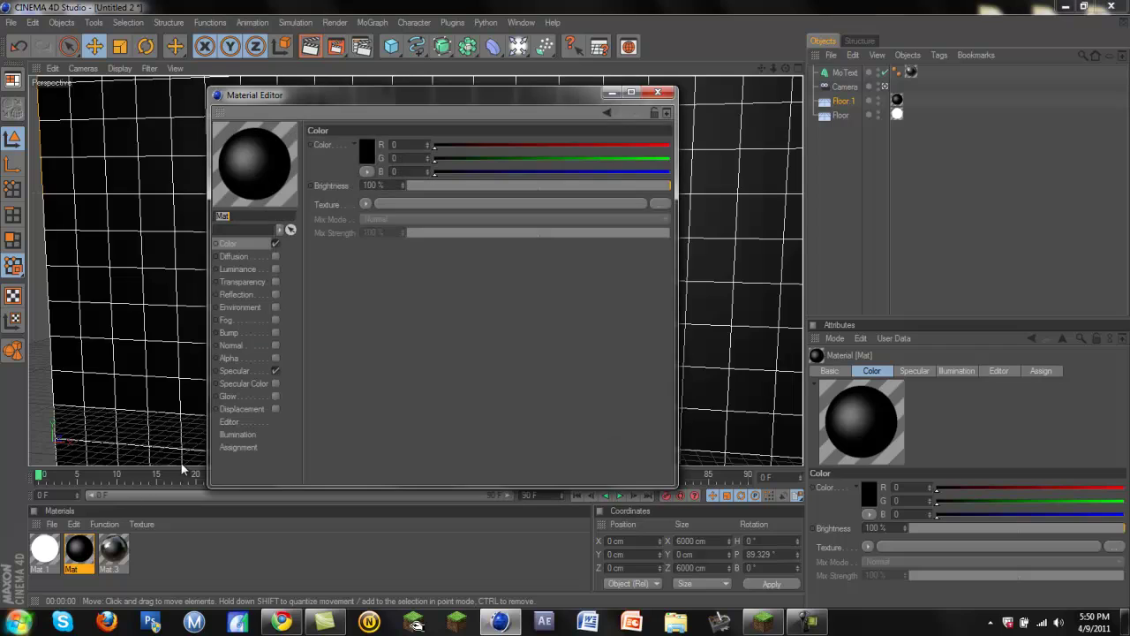
click(364, 155)
drag(361, 155, 334, 113)
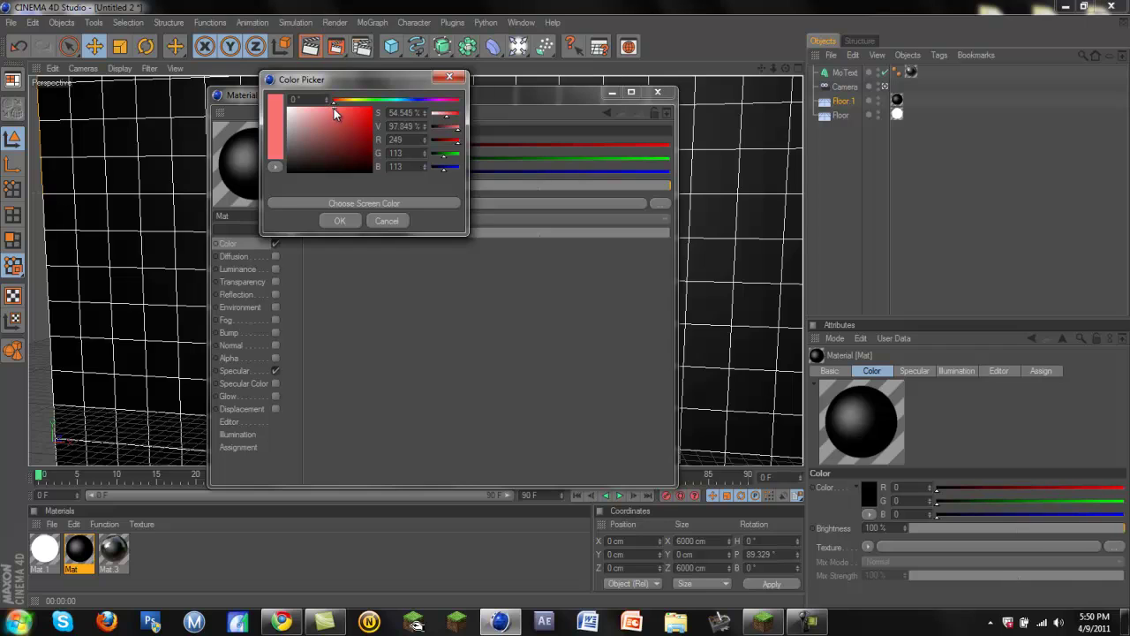
click(344, 222)
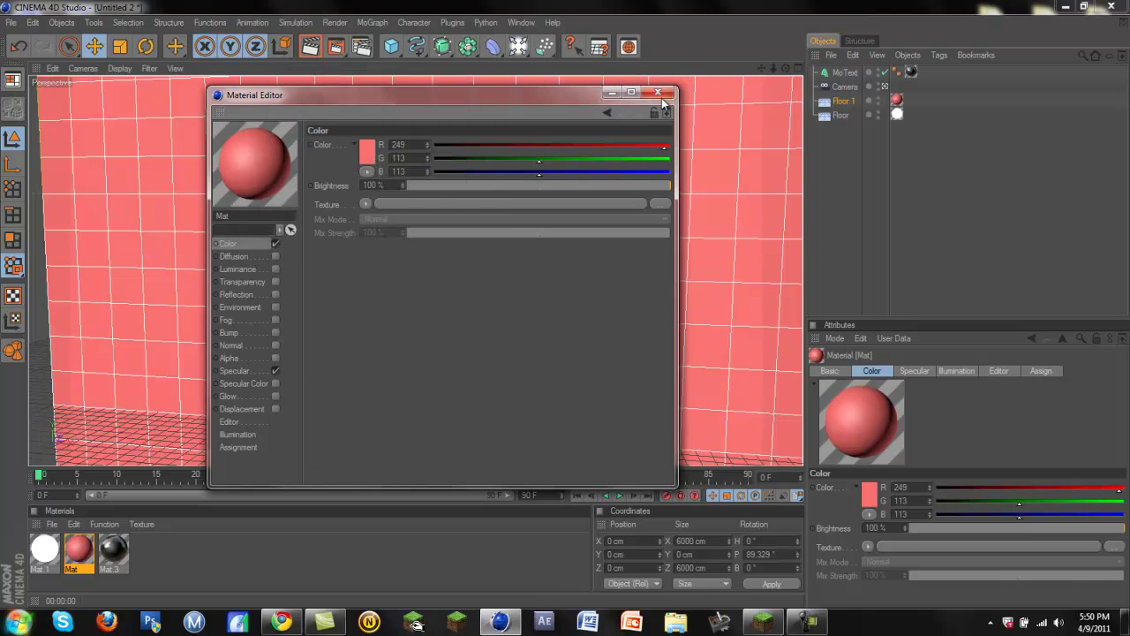
click(658, 93)
click(311, 46)
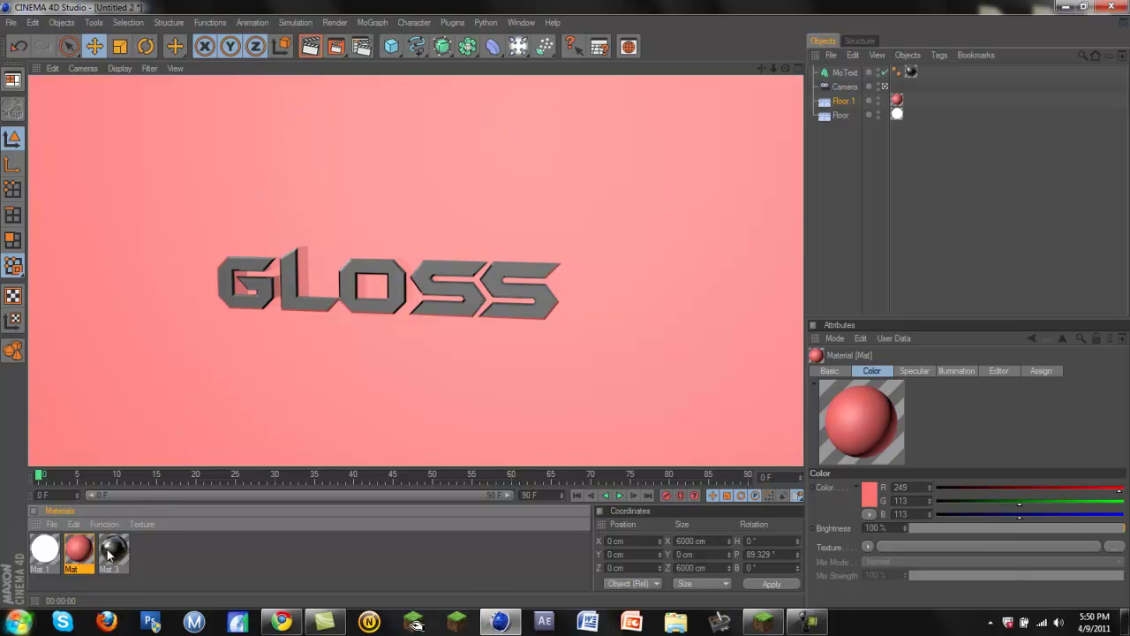
Change the Mat material's colour to a neutral grey of RGB 117.
double_click(78, 549)
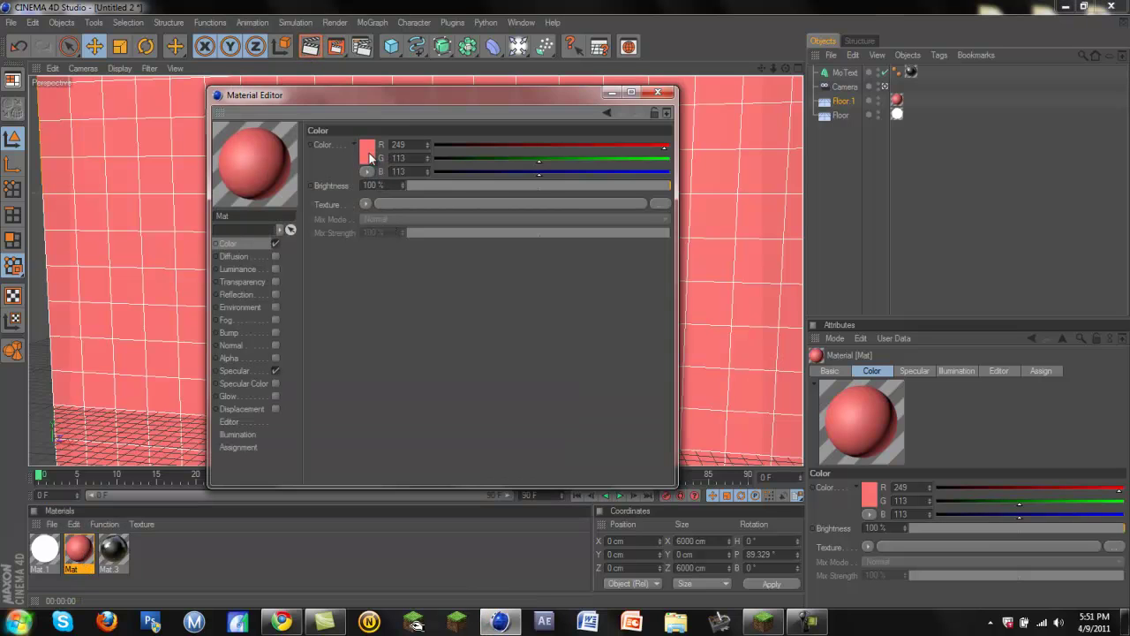
click(370, 155)
click(296, 152)
drag(299, 153, 289, 140)
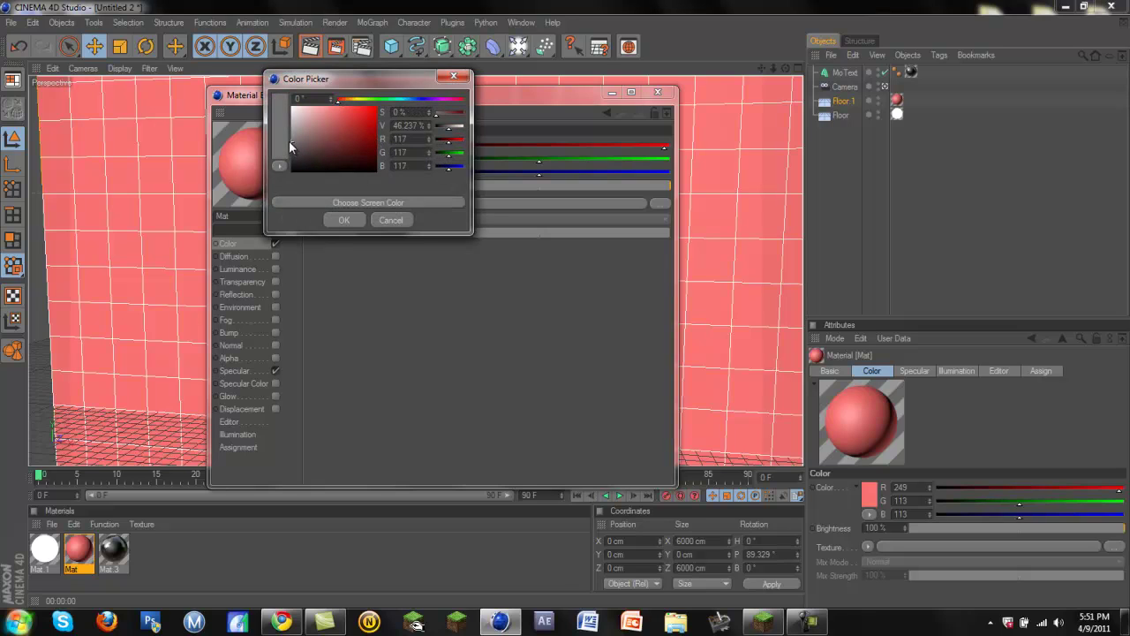
click(343, 219)
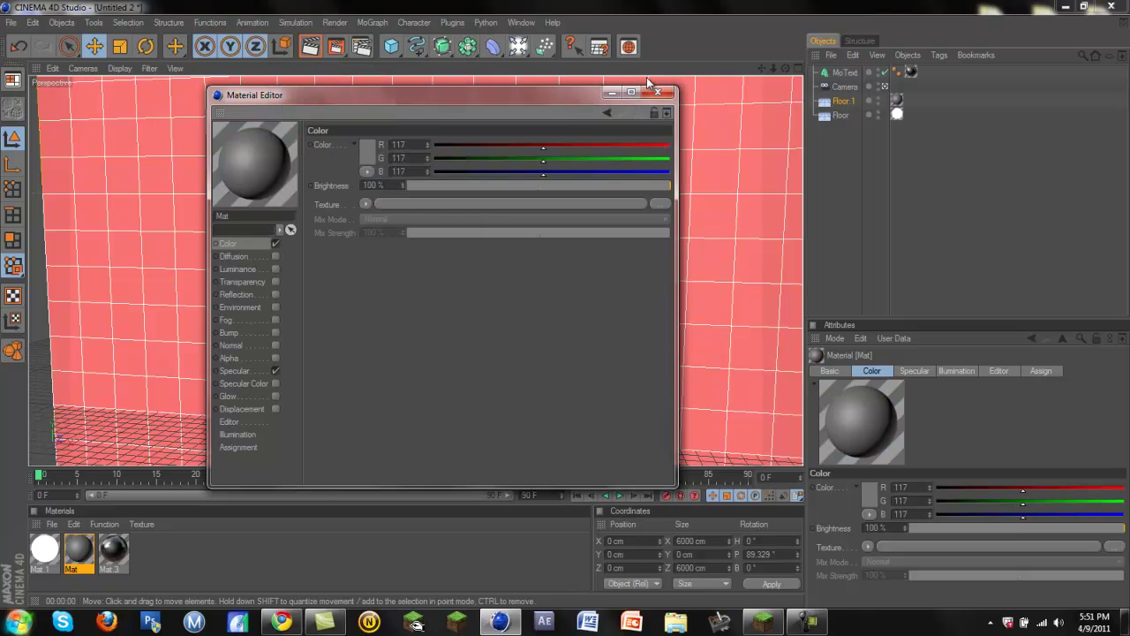
click(657, 92)
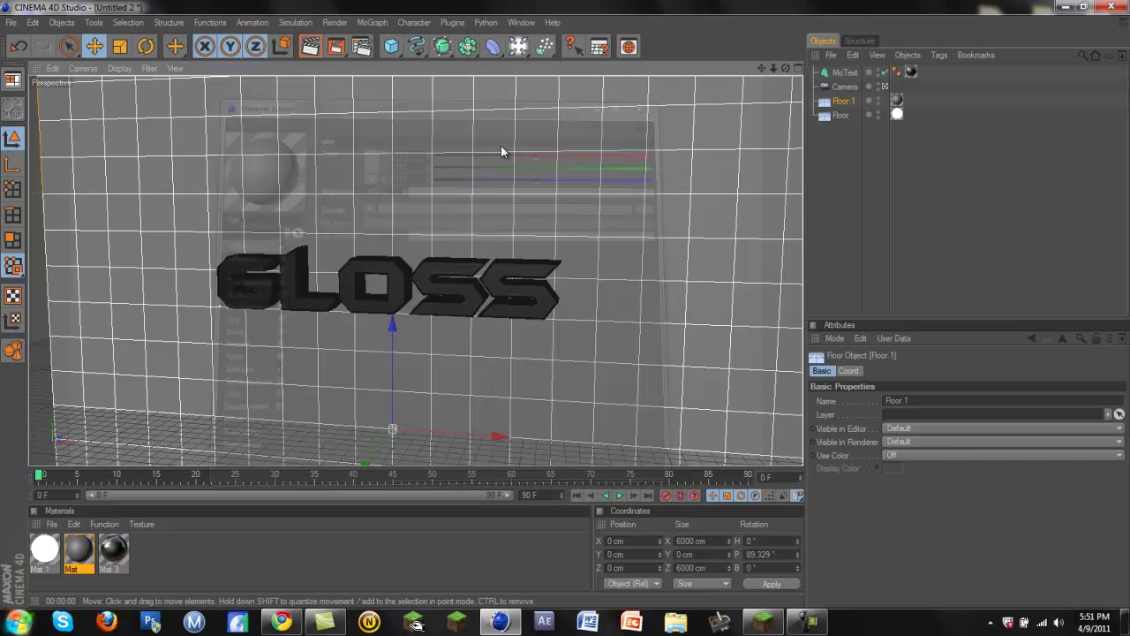
Test-render the GLOSS text and grey floor from several orbited camera angles.
click(310, 48)
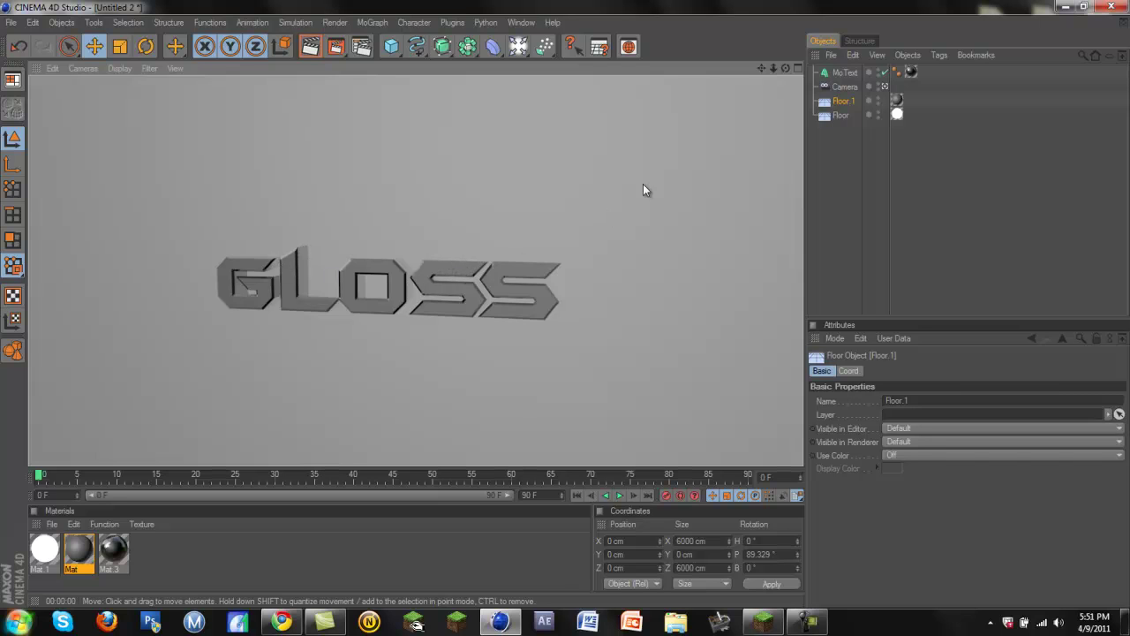
click(566, 293)
alt+drag(569, 296, 568, 324)
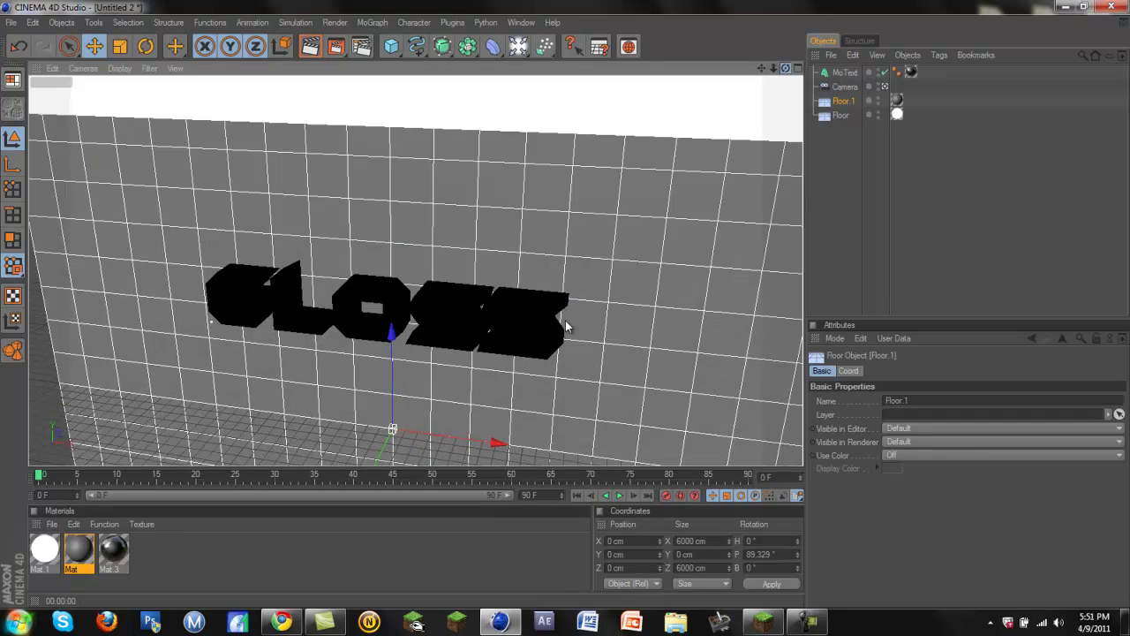
click(309, 47)
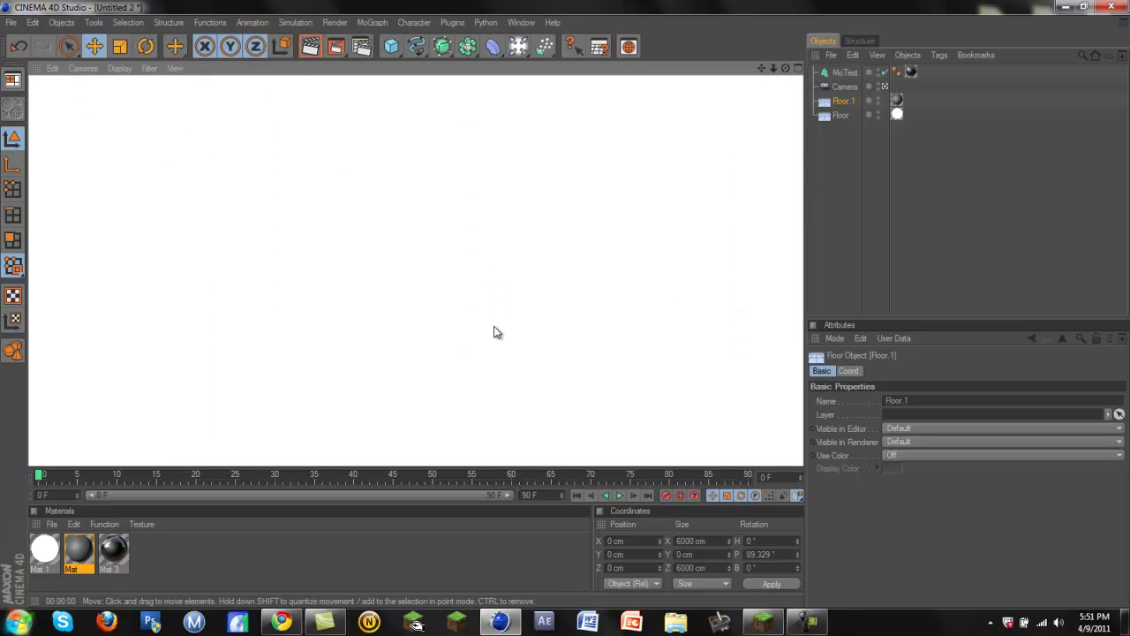
click(709, 189)
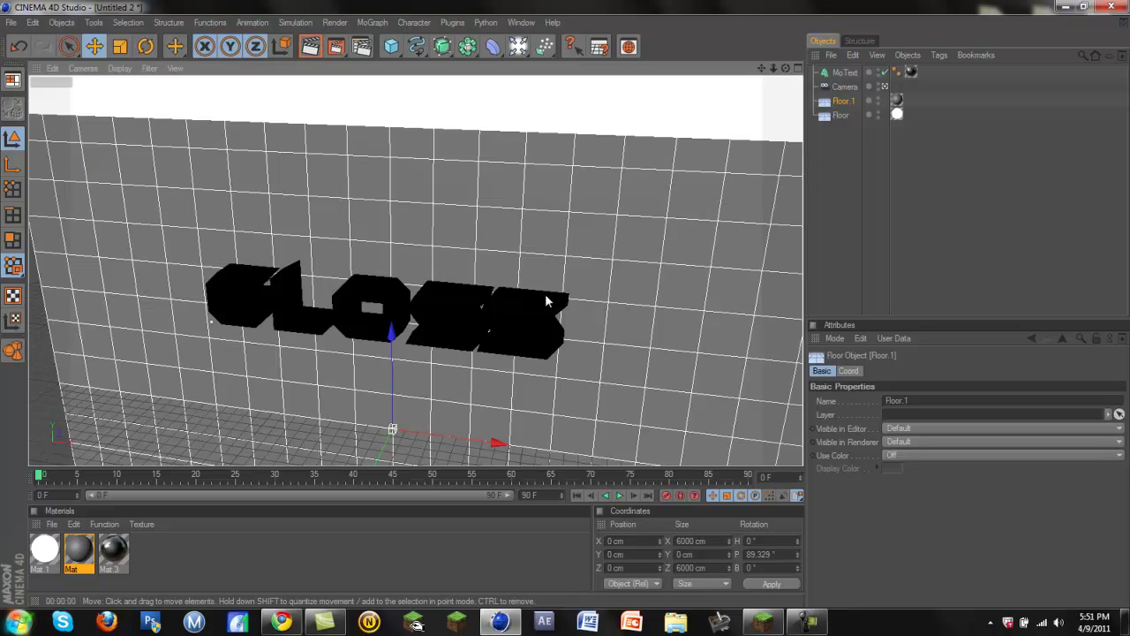
alt+drag(539, 298, 586, 102)
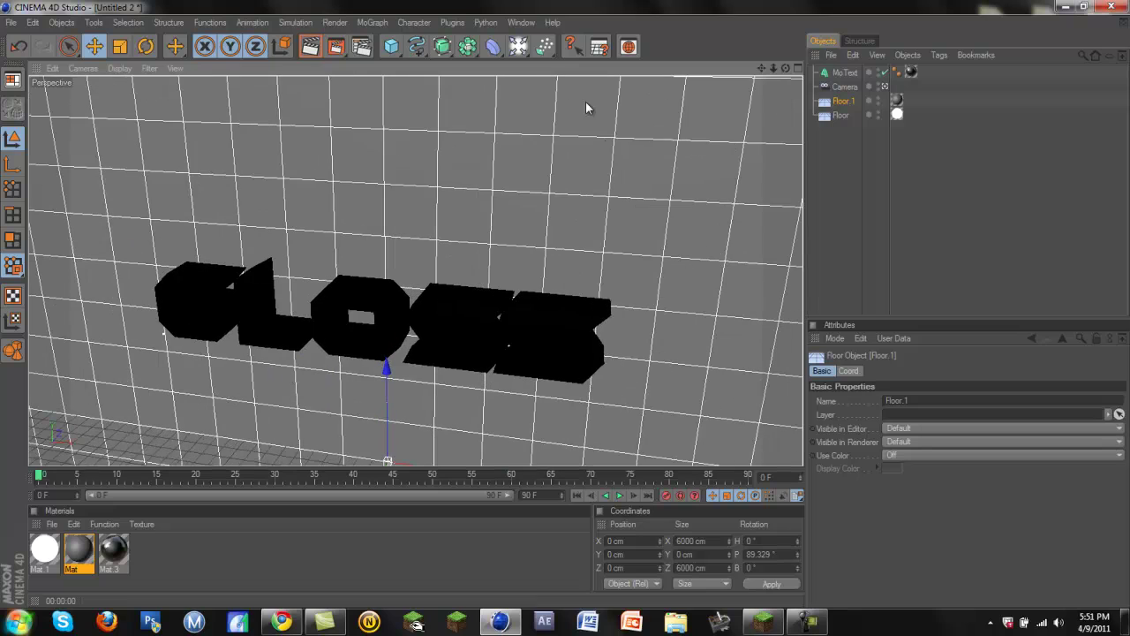
click(311, 48)
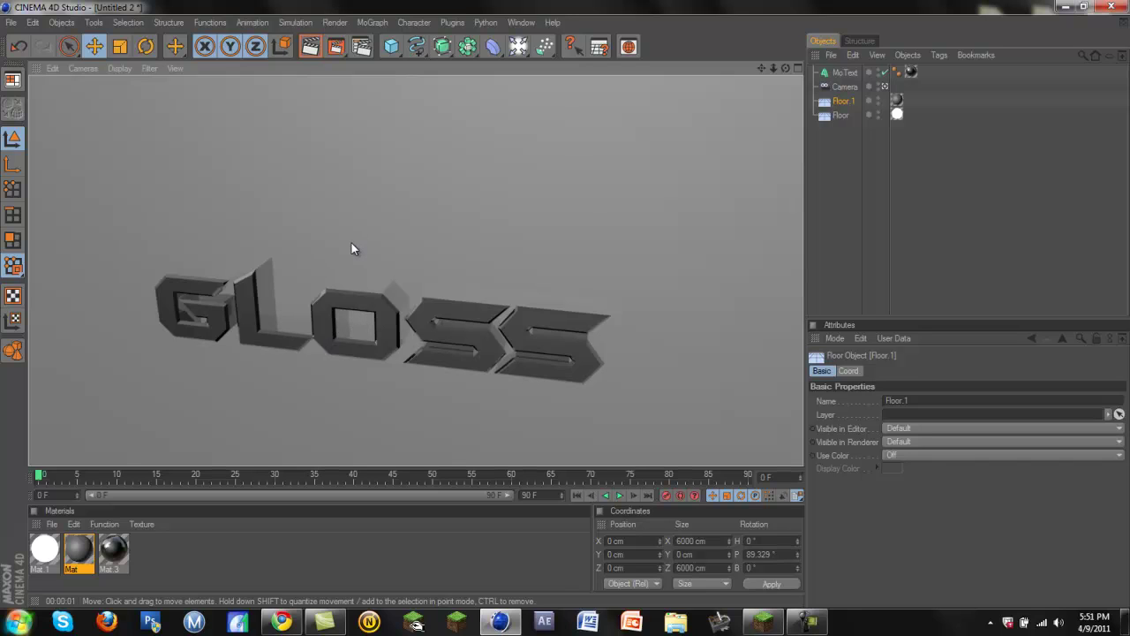
click(396, 209)
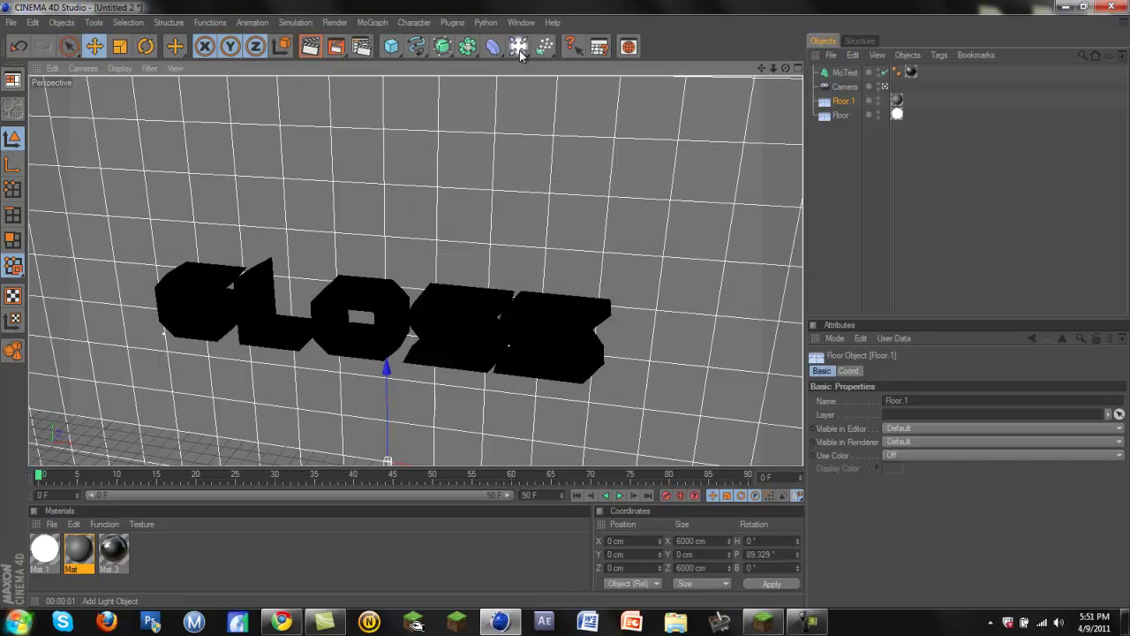
click(468, 46)
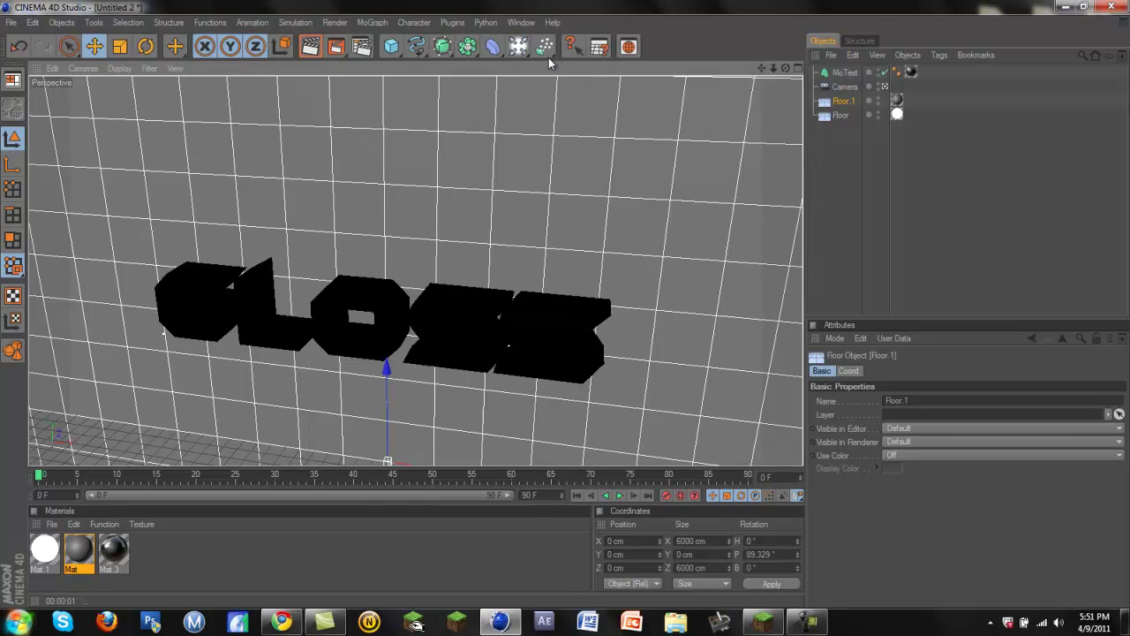
click(496, 51)
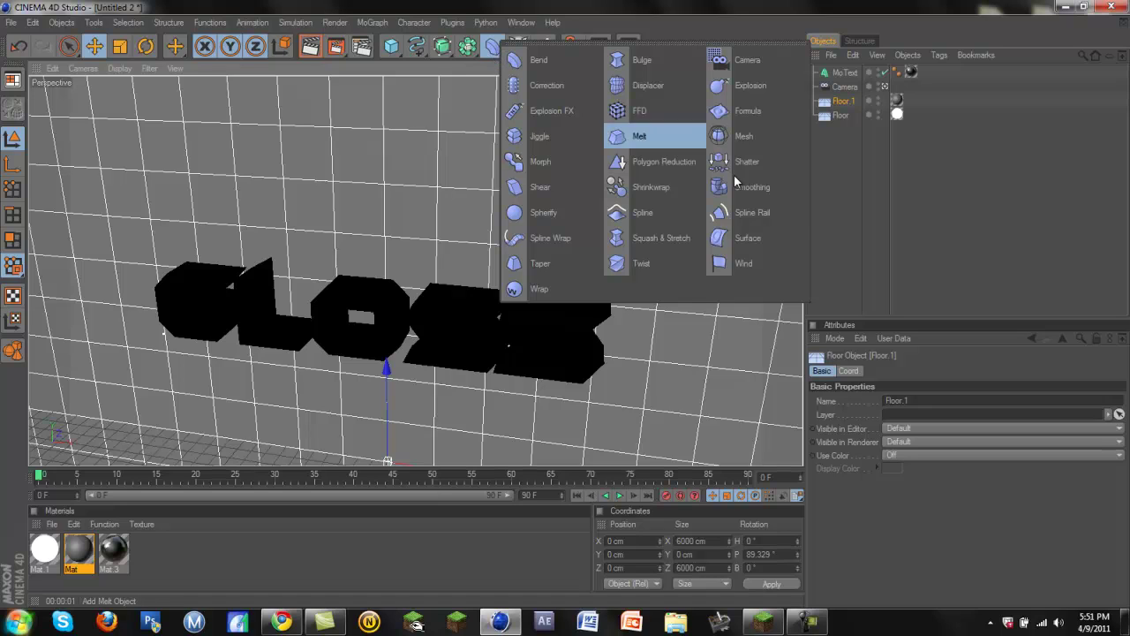
click(851, 213)
click(446, 47)
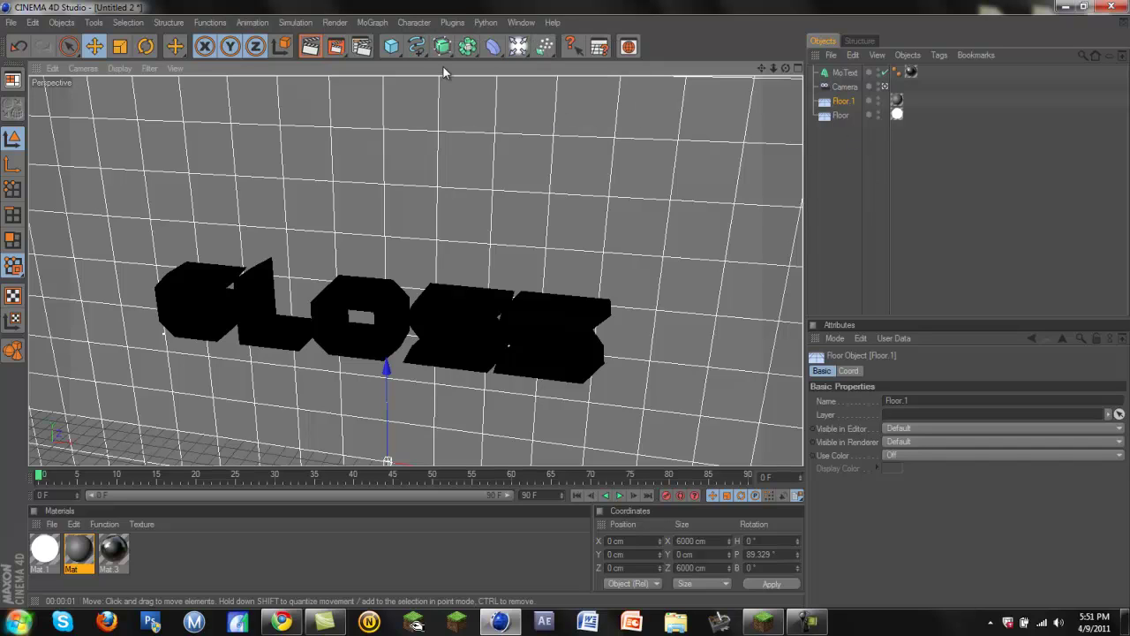
click(393, 46)
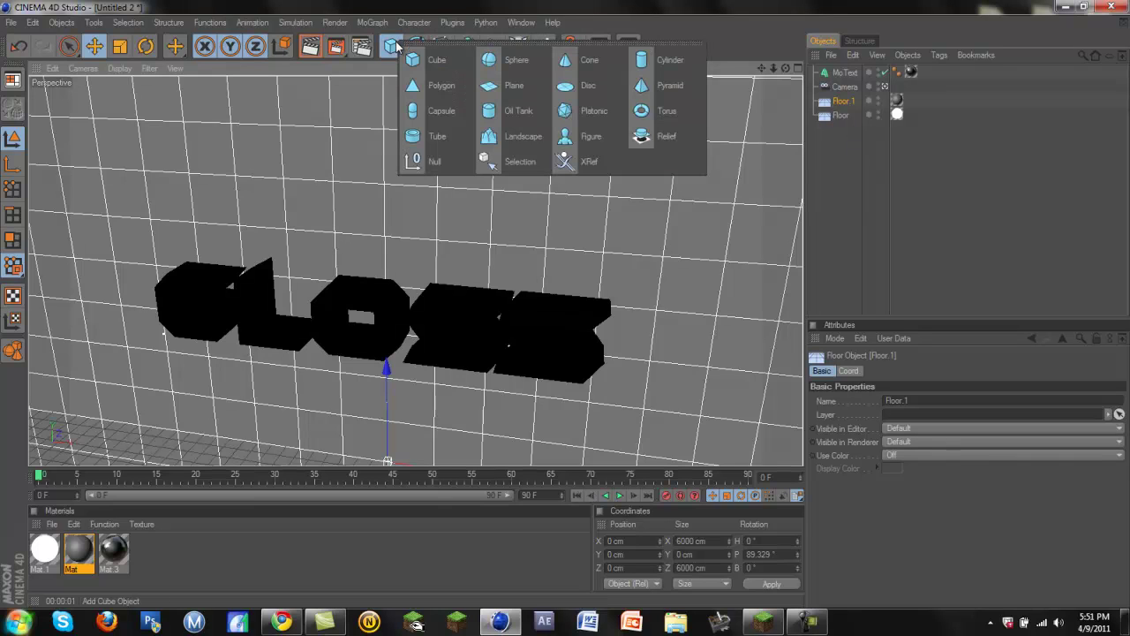